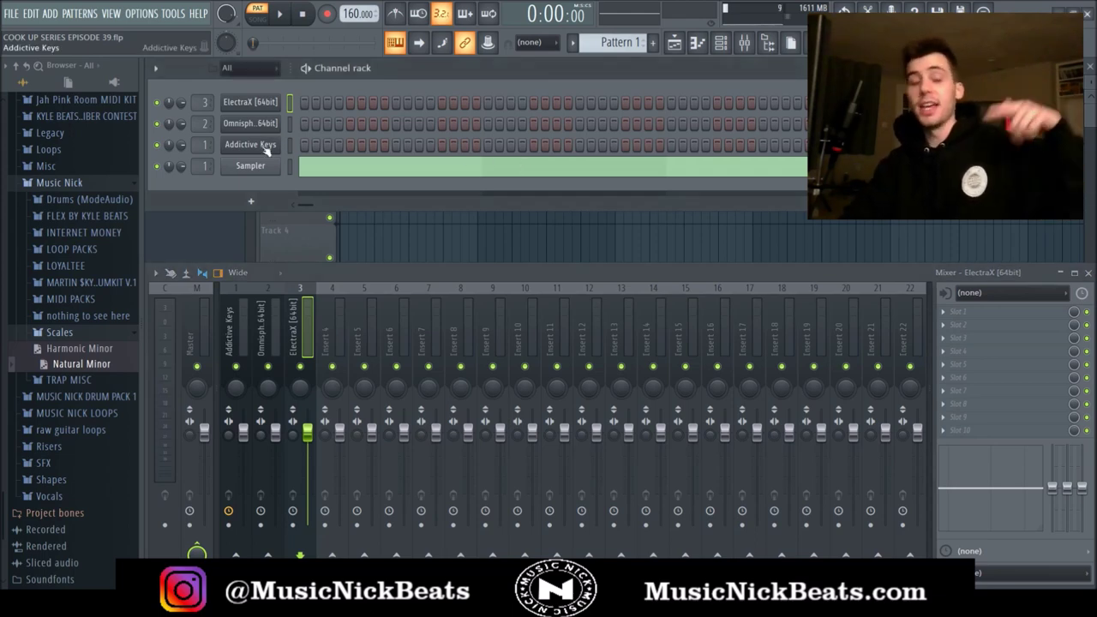
- Review the scale notes laid out in the Sampler channel's piano roll
left_click(322, 171)
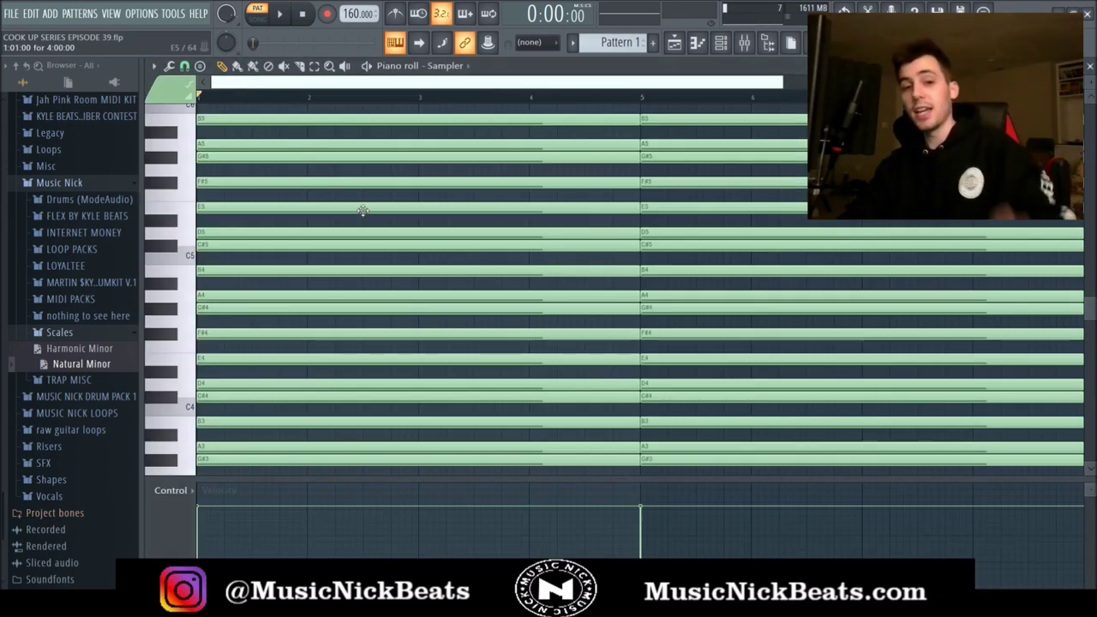
scroll(355, 266, "down", 2)
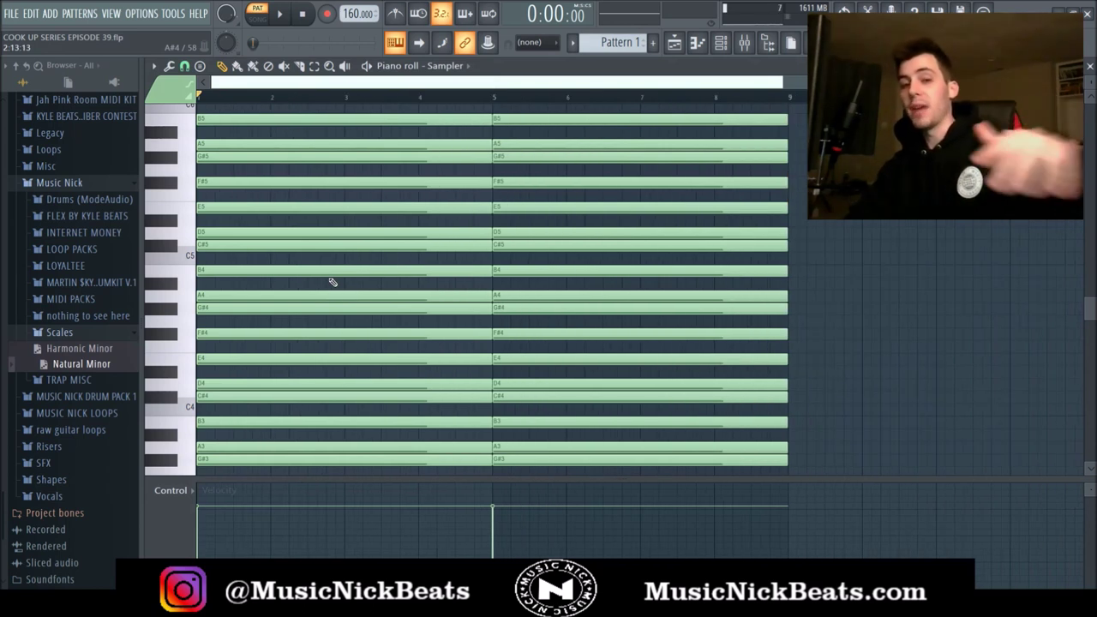
scroll(333, 282, "down", 6)
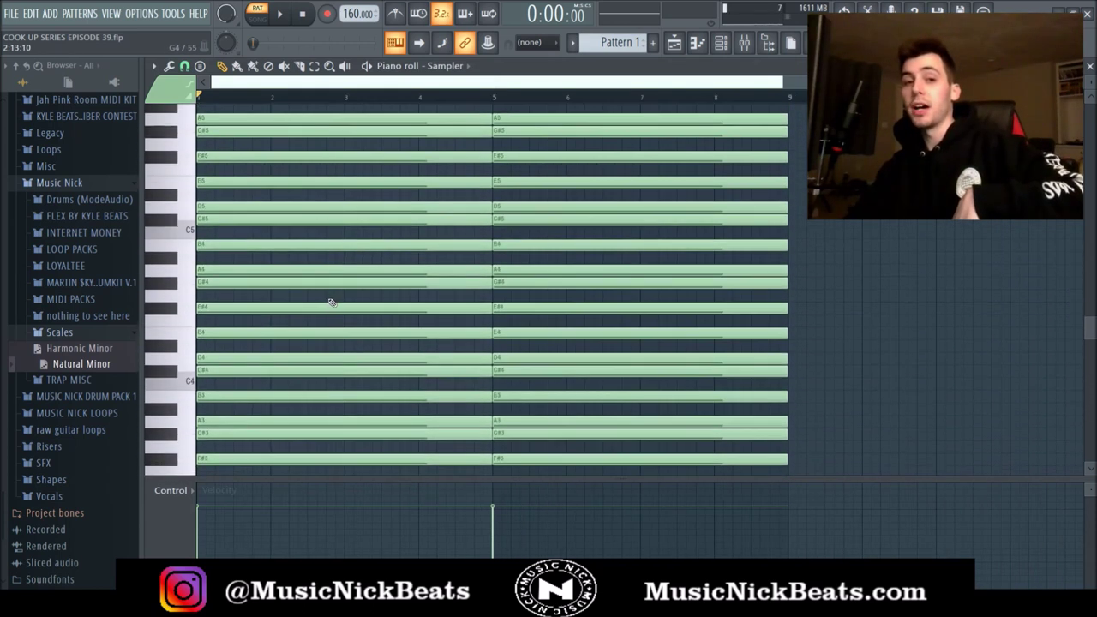
key("Escape")
- Look over the Addictive Keys, Omnisphere and ElectraX instruments in the channel rack
left_click(270, 149)
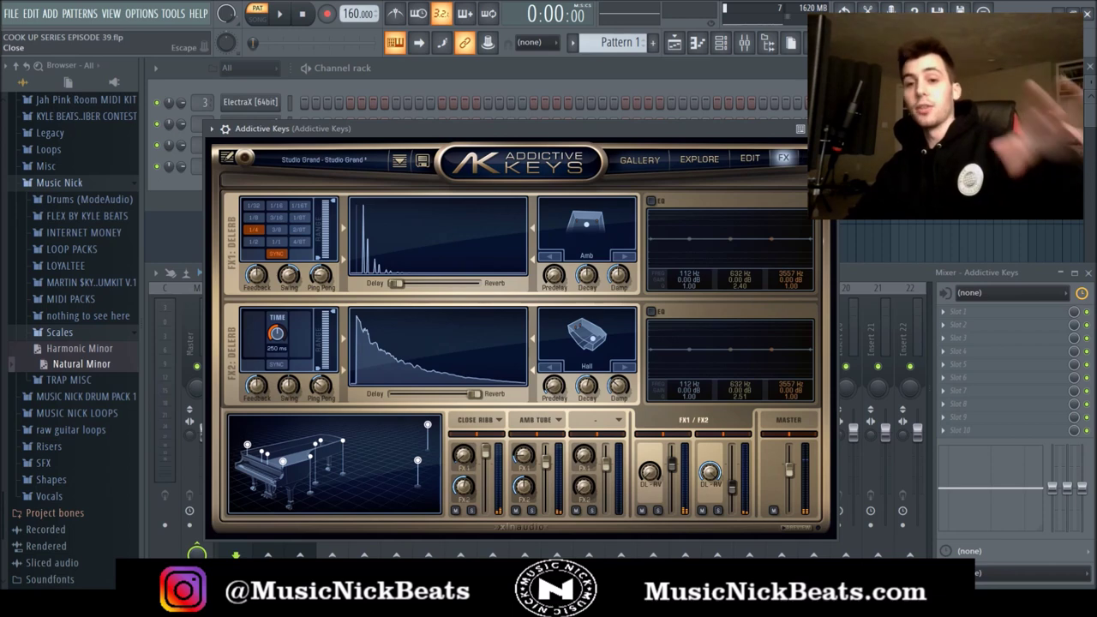
left_click(825, 129)
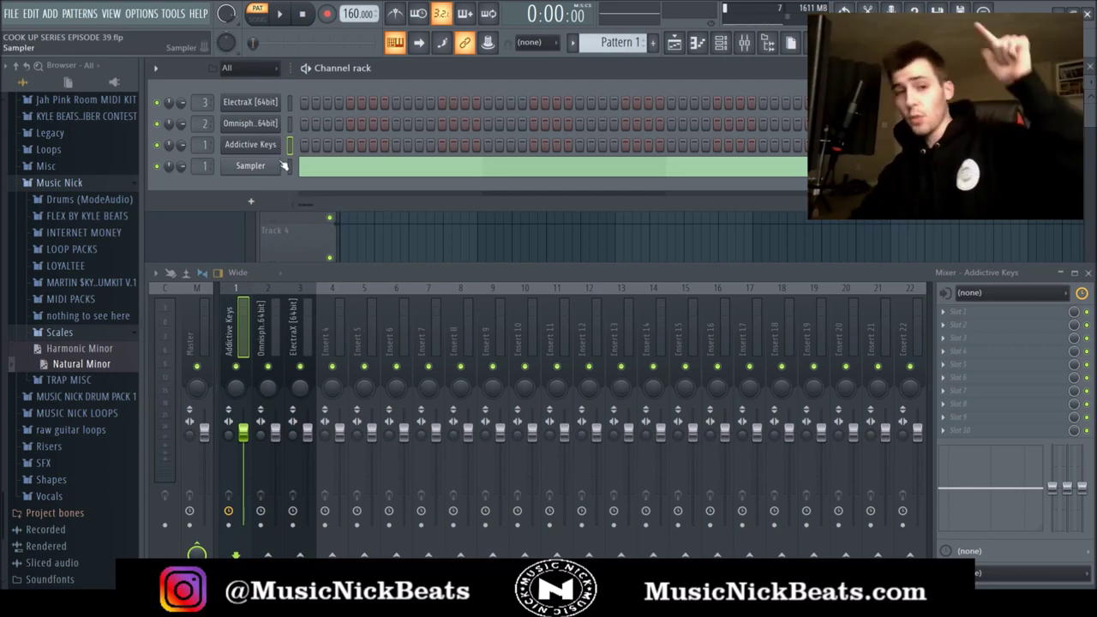
left_click(251, 123)
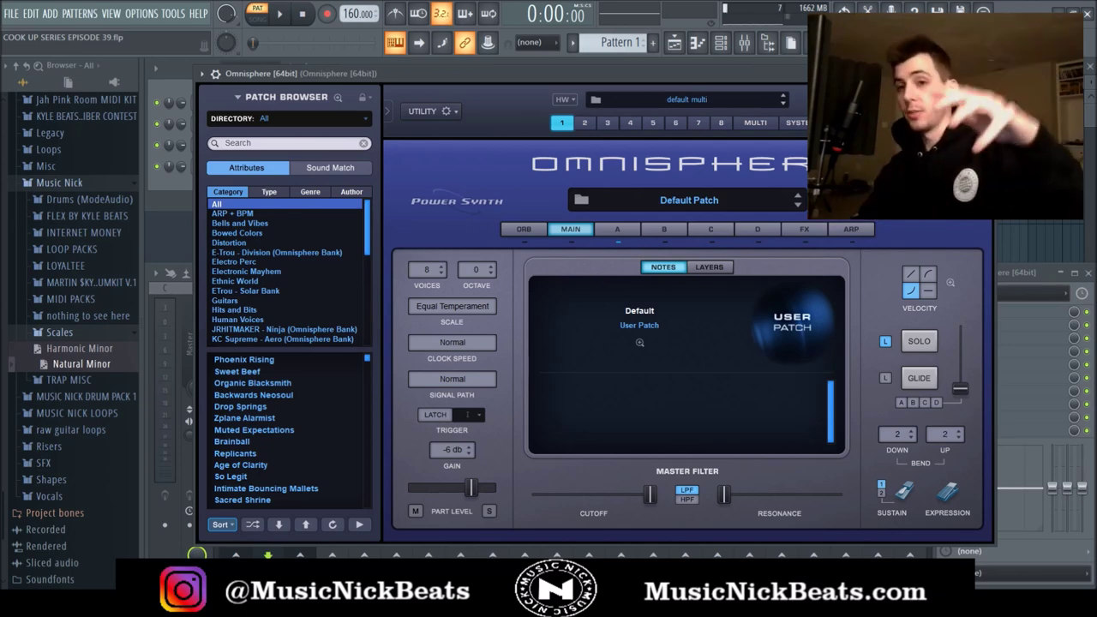
left_click(985, 74)
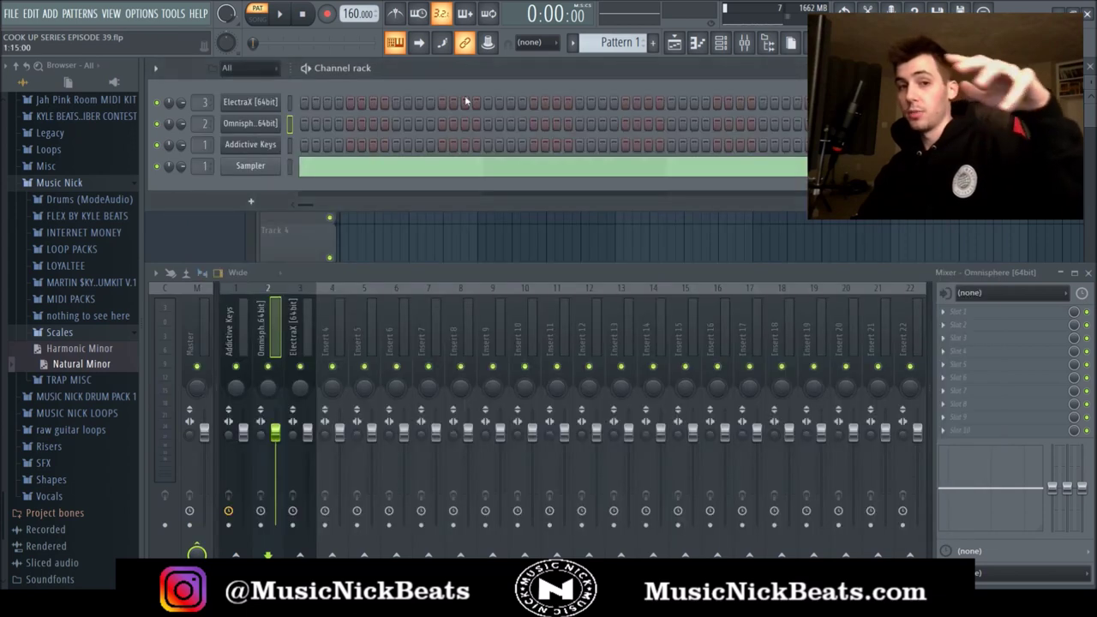
left_click(258, 103)
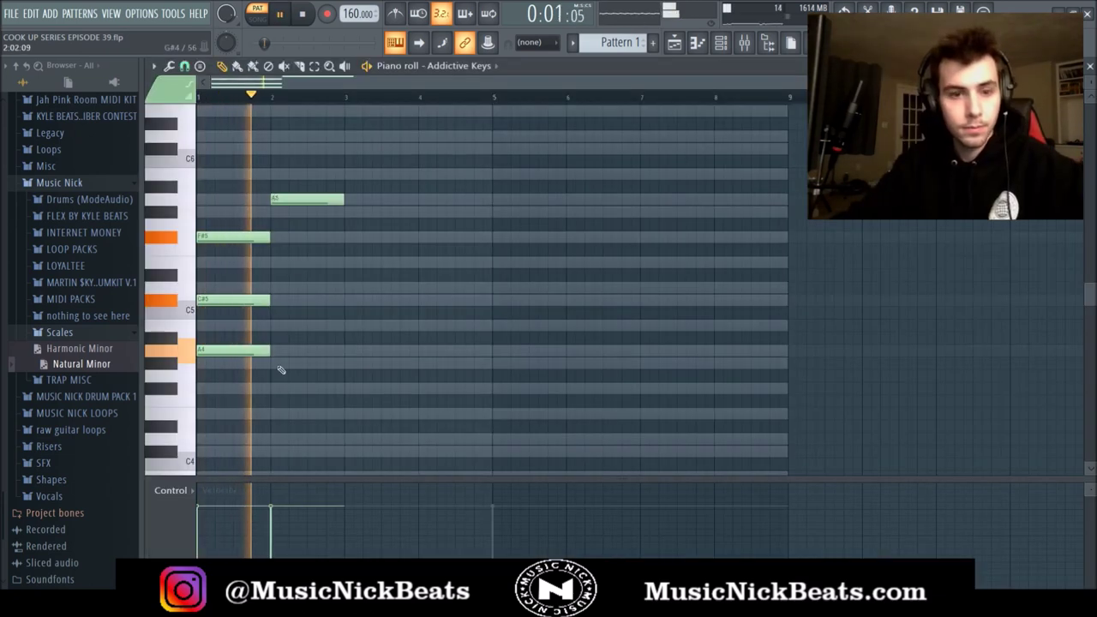
- Continue the Addictive Keys top melody with a one-bar C#6 in bar 3 and a one-bar B5 in bar 4
left_click(351, 149)
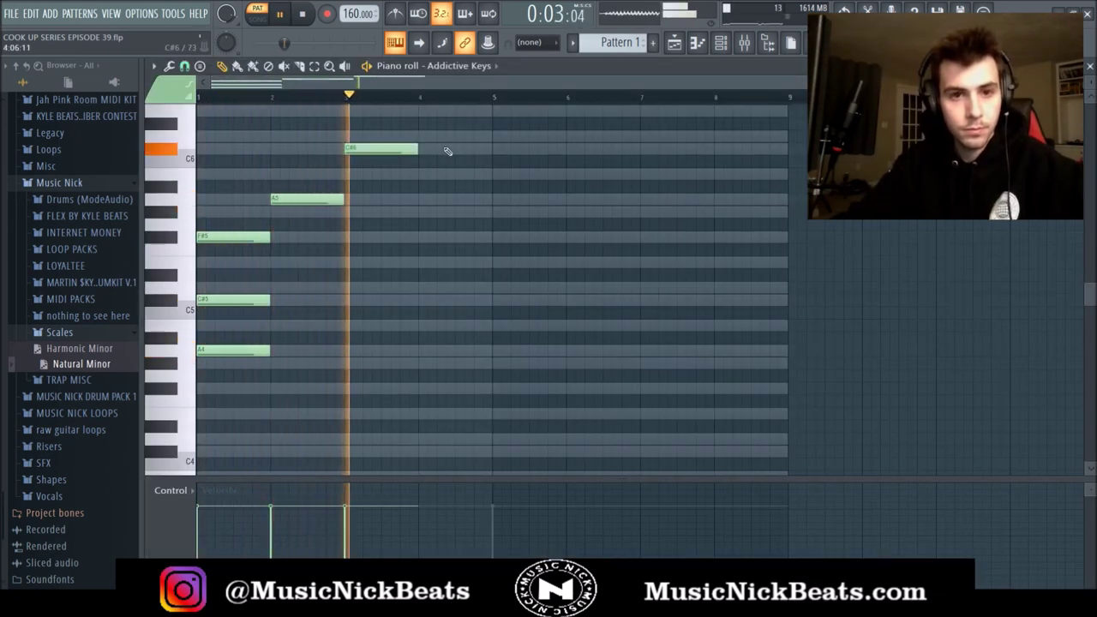
left_click(420, 175)
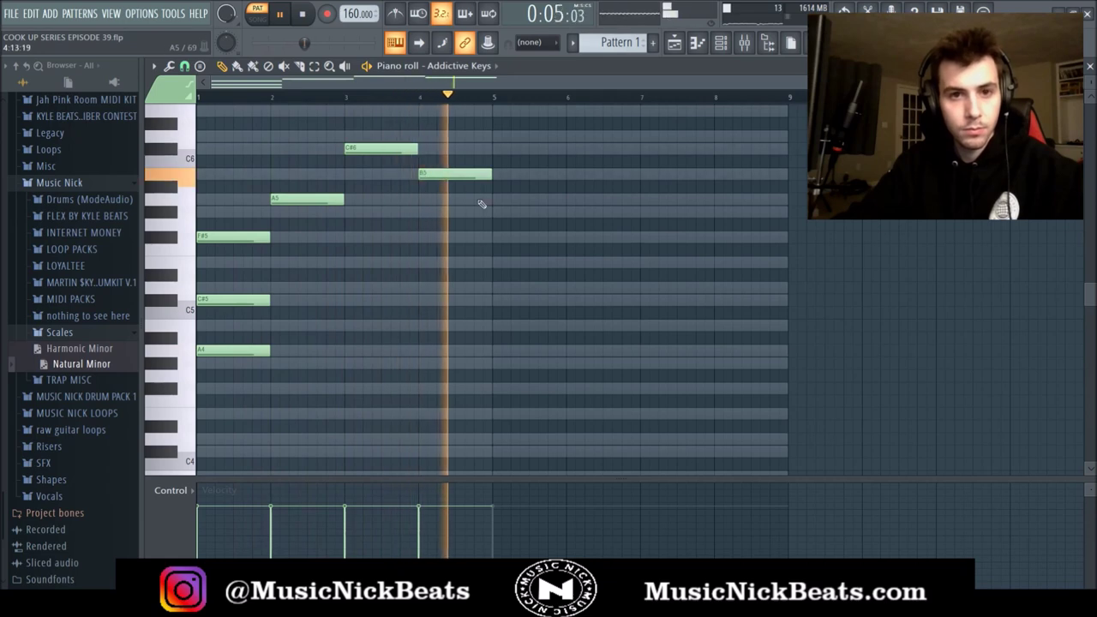
key("space")
- Duplicate the top melody notes F#5, A5, C#6 and B5 from bars 1–4 into bars 5–8
left_click_drag(529, 255, 120, 68)
scroll(512, 199, "up", 2)
key("space")
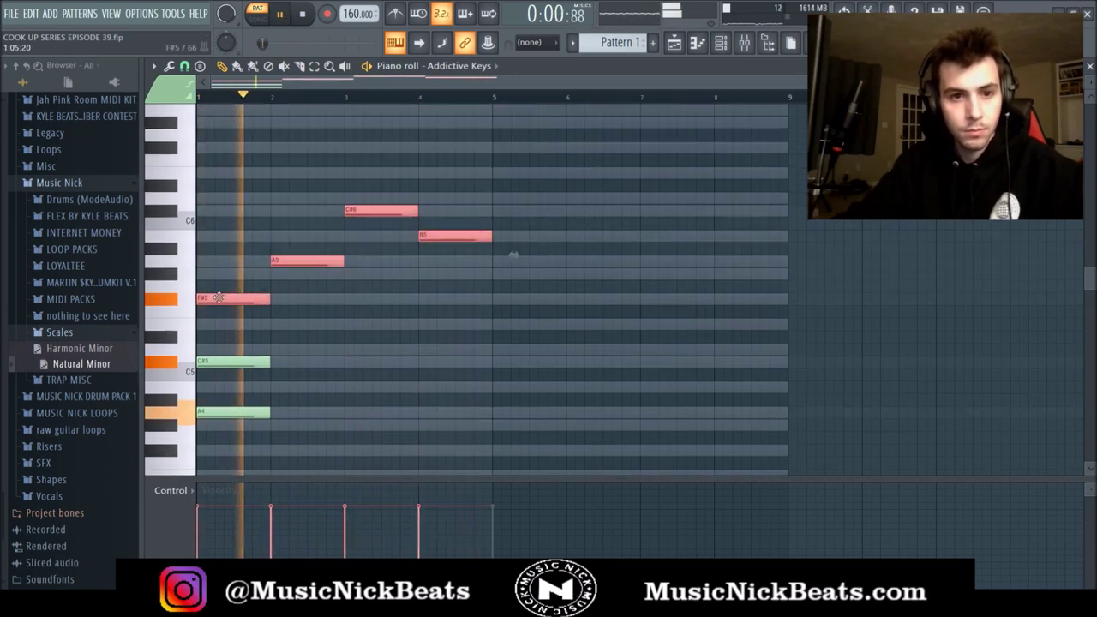
key("ctrl+b")
- Build the lower harmony in bars 2–4 with one-bar C#5 notes over G#4, A4 and F#4
scroll(384, 306, "down", 4)
left_click(350, 274)
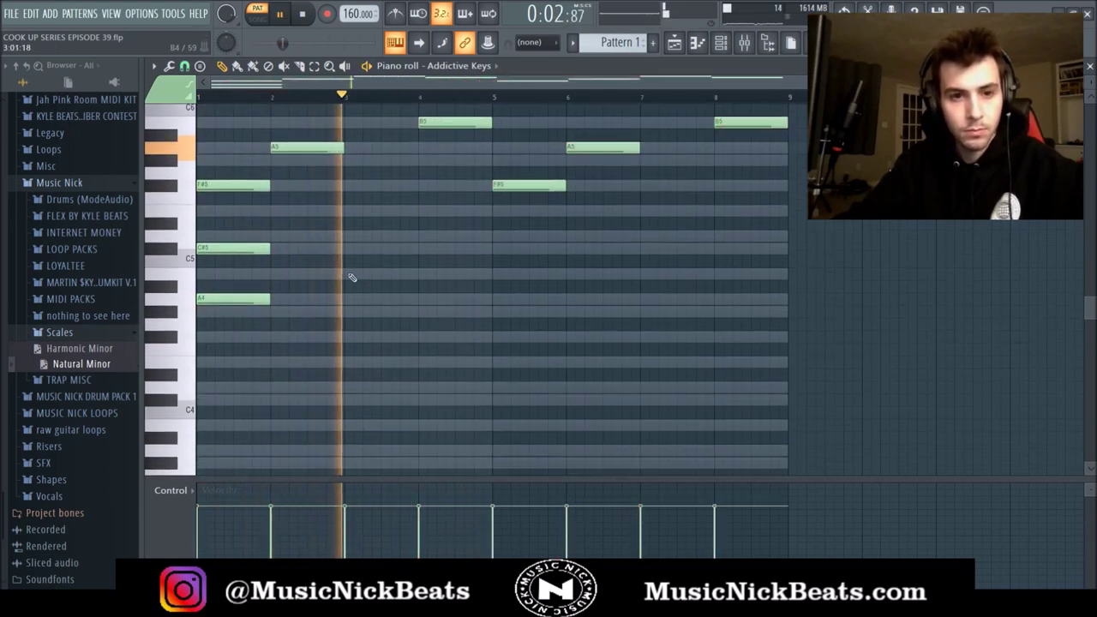
key("space")
key("space")
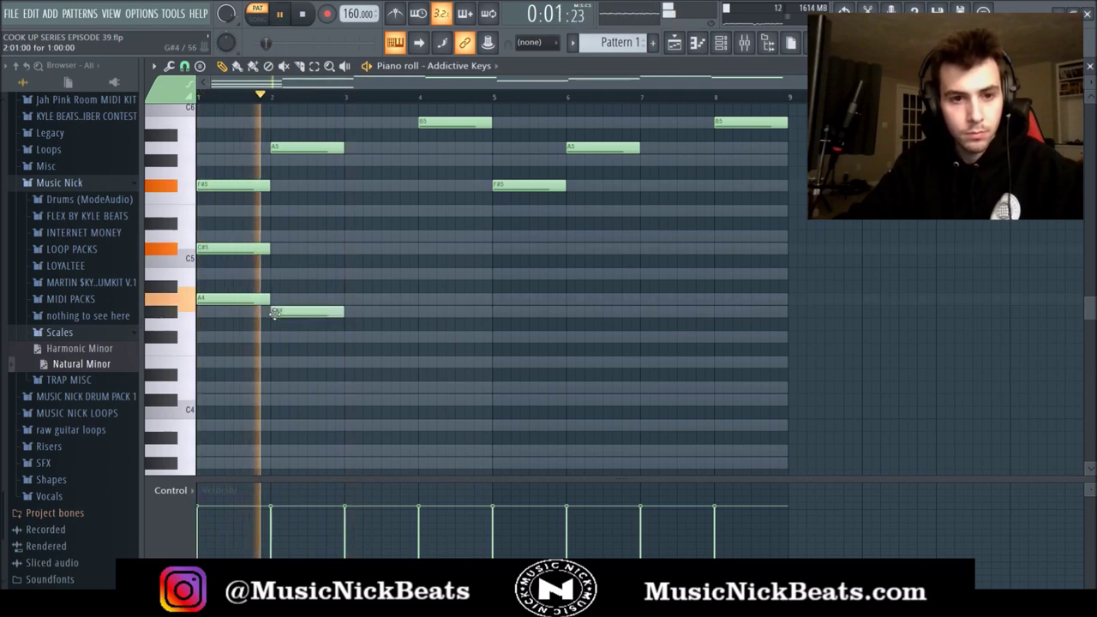
key("space")
left_click(276, 315)
key("space")
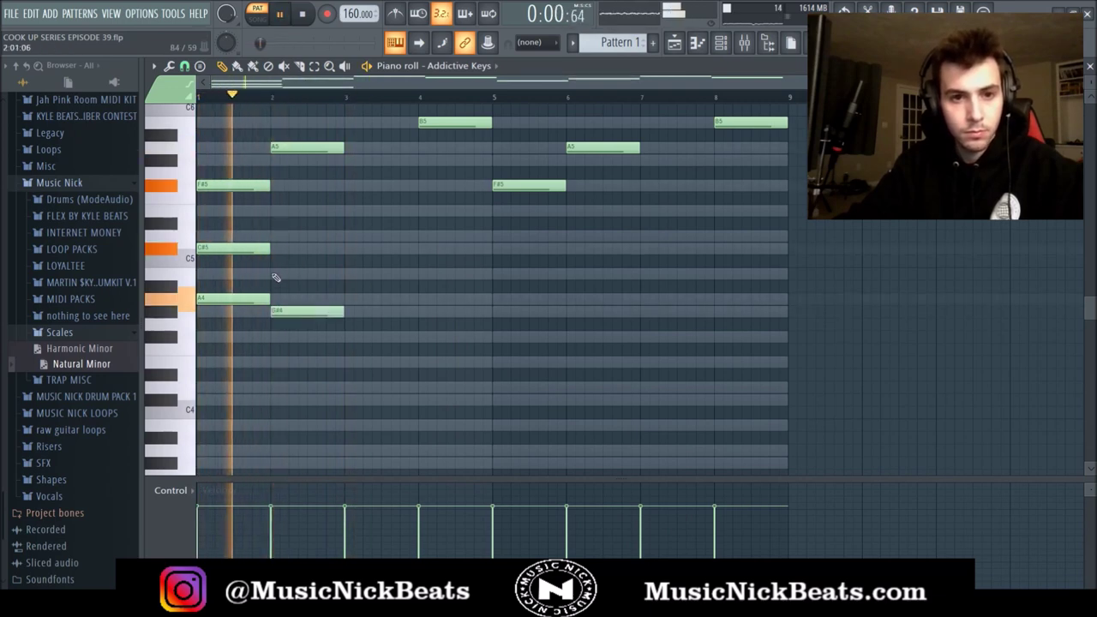
left_click(271, 272)
right_click(271, 273)
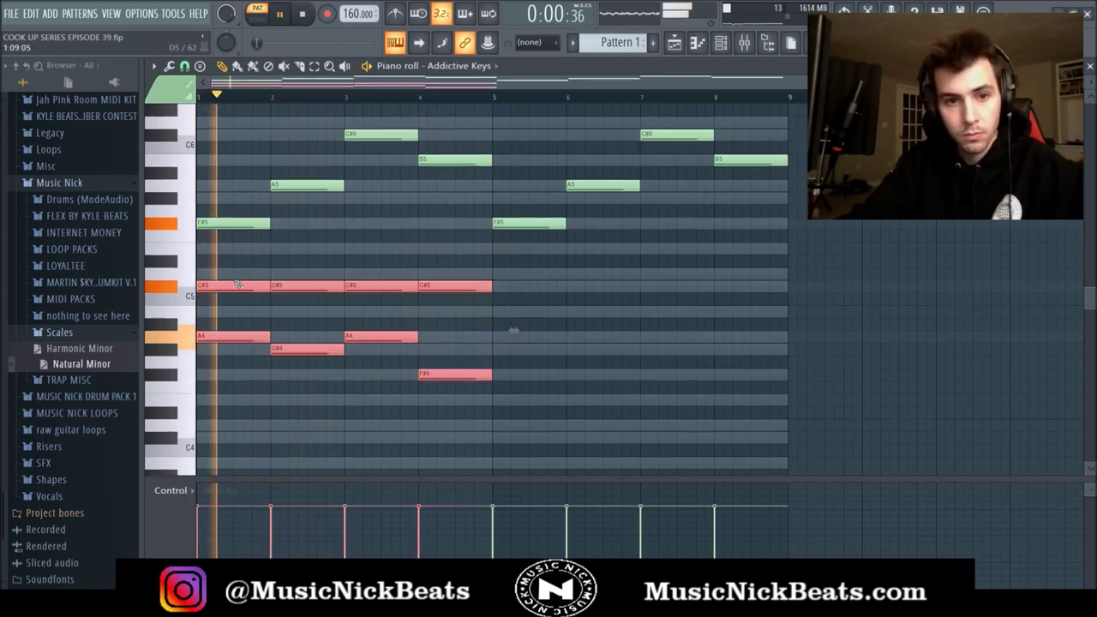
- Copy the four-bar lower harmony into bars 5–8 and play the pattern back
left_click_drag(238, 284, 520, 294)
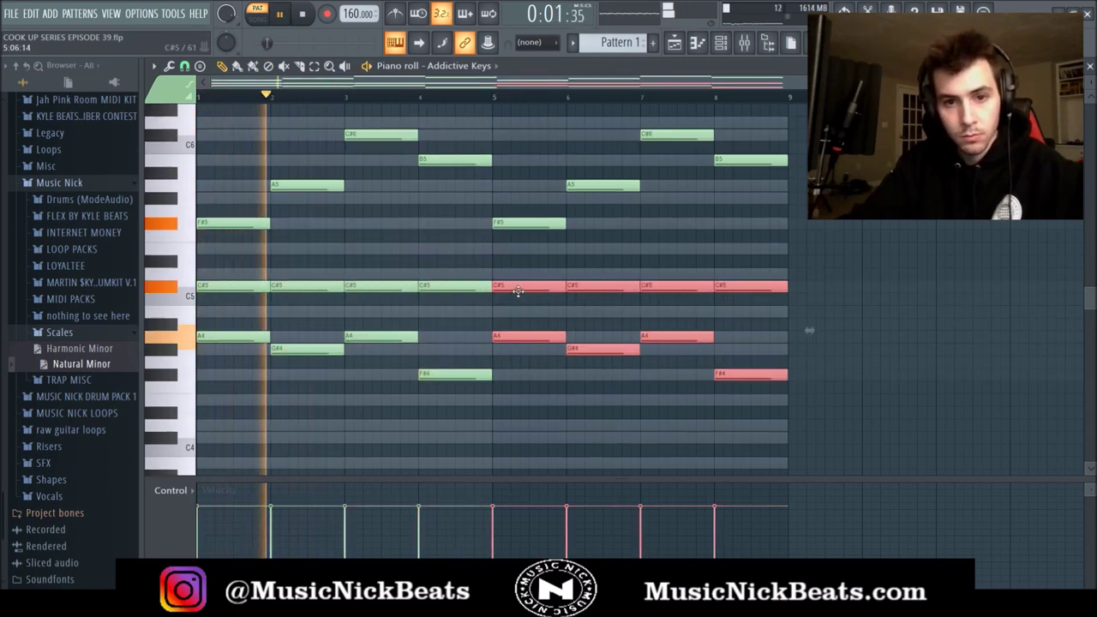
key("ctrl+d")
scroll(295, 266, "up", 3)
key("space")
scroll(292, 269, "down", 3)
key("space")
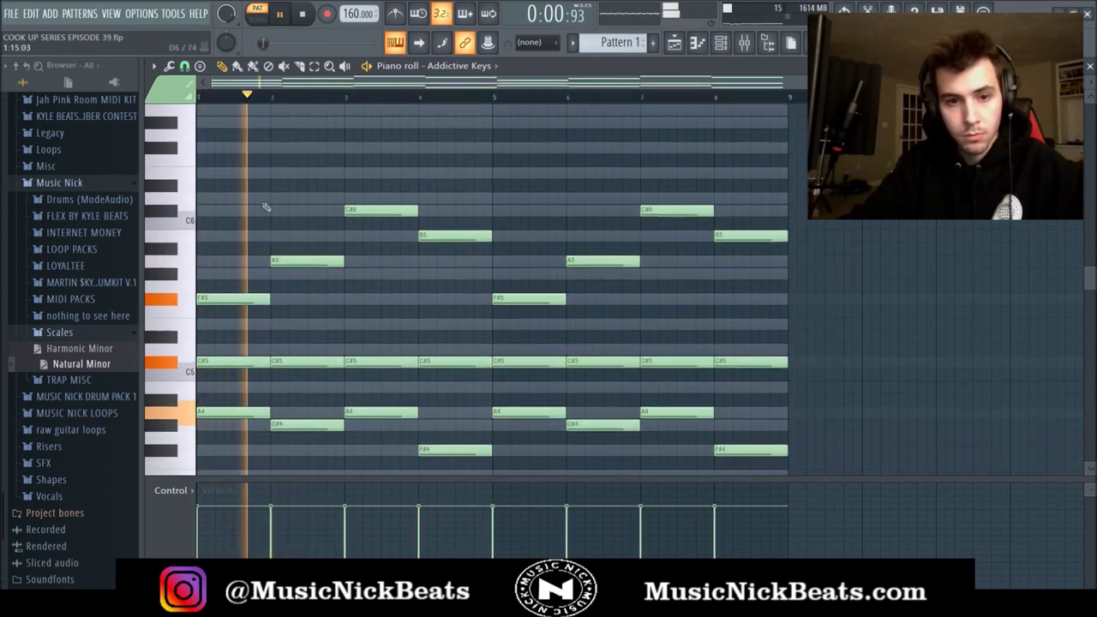
- Add a half-bar E6 note in the second half of bar 2
left_click(312, 172)
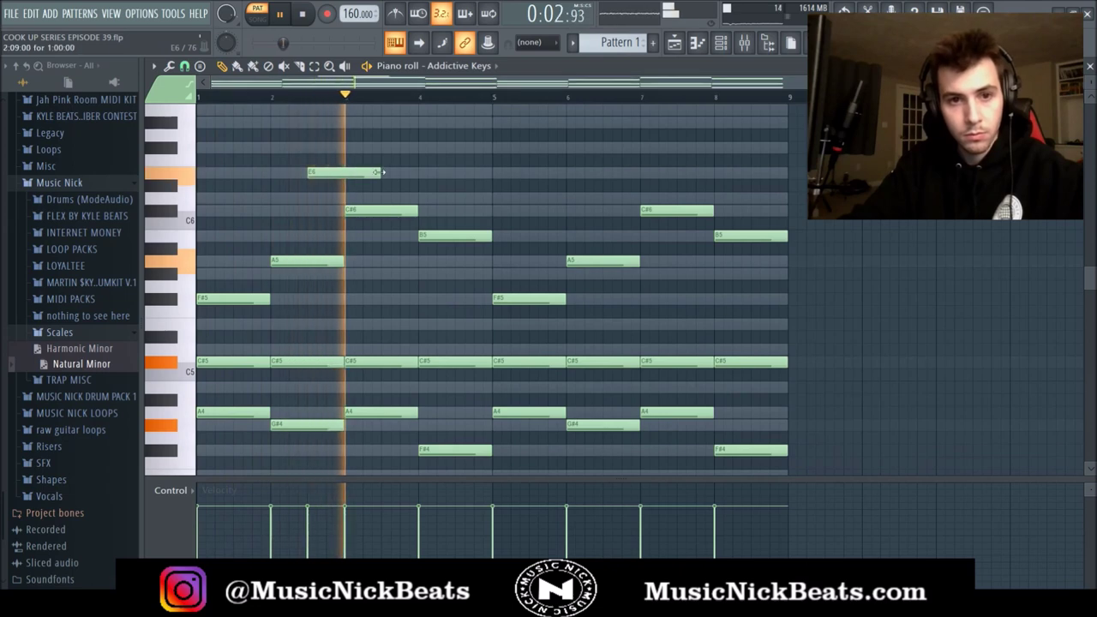
left_click_drag(377, 172, 344, 172)
key("space")
scroll(319, 209, "down", 3)
key("space")
- Add a short D6 note leading into a C#6 that lasts until the end of bar 1
left_click(249, 171)
left_click(238, 159)
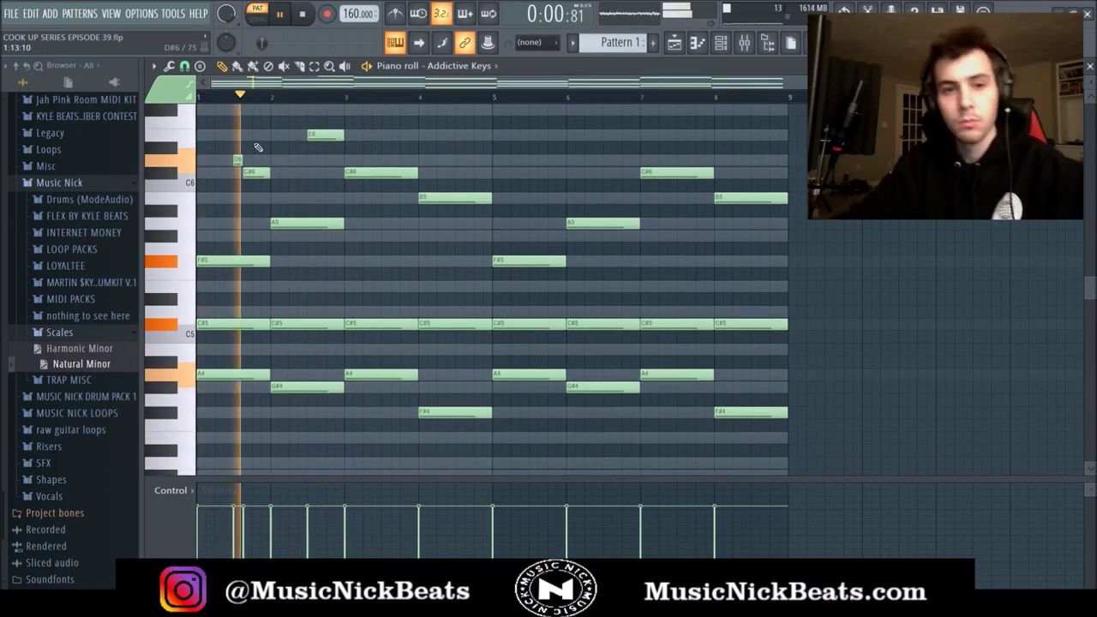
key("space")
- Shorten bar 3's C#6 and place a quarter-bar D6 after it at the end of the bar
left_click(404, 159)
key("space")
mouse_move(413, 174)
left_mouse_down()
mouse_move(398, 174)
mouse_move(416, 163)
left_mouse_up()
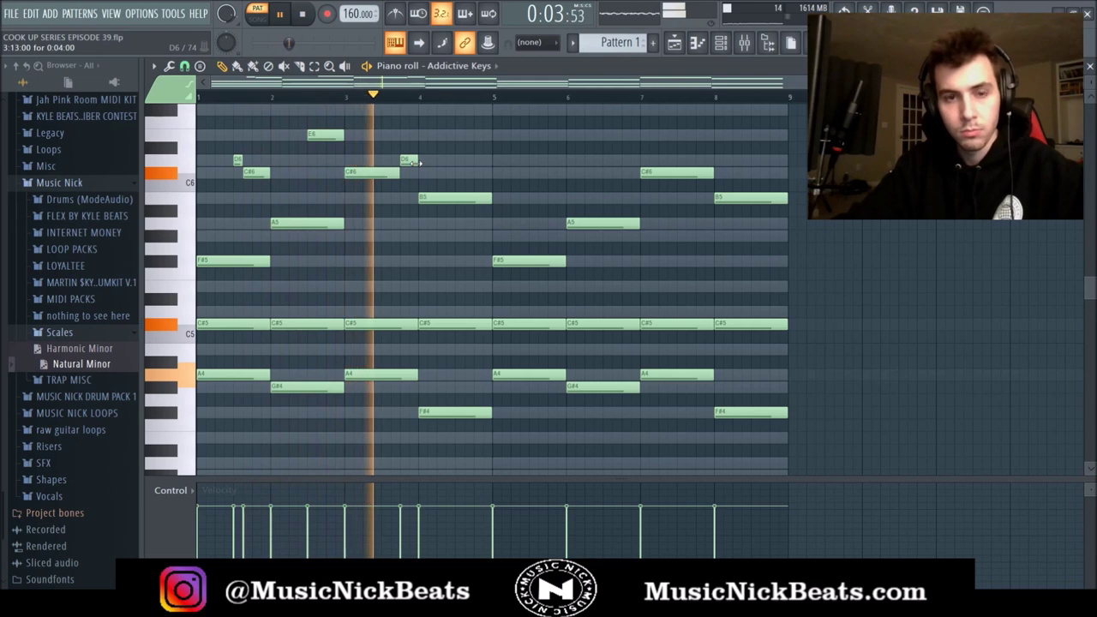
key("space")
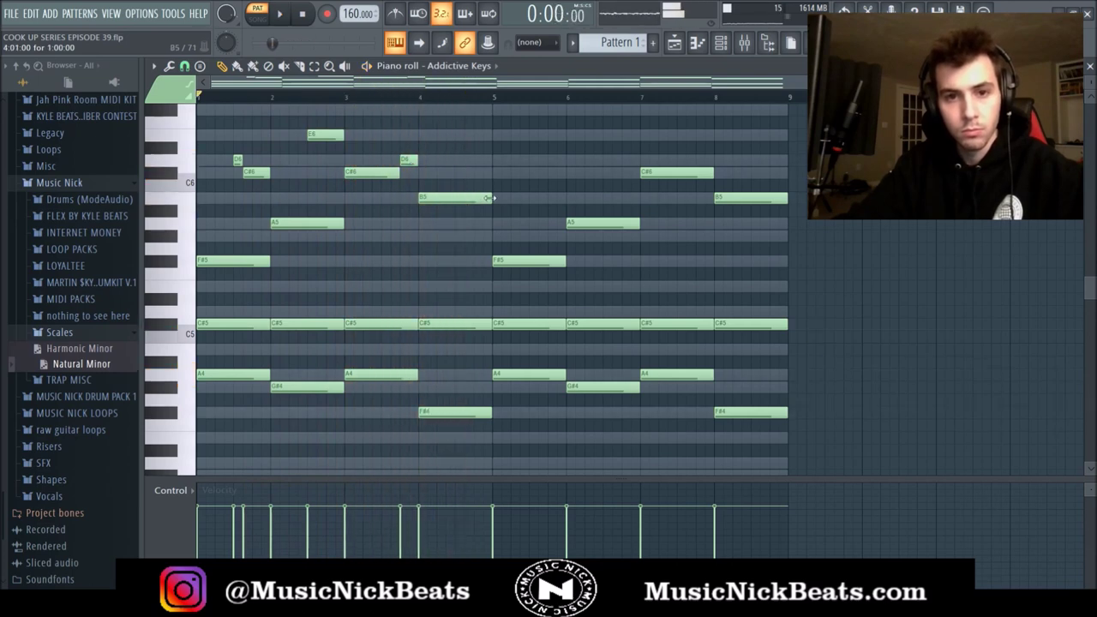
- Shorten bar 4's B5 to half a bar and fill the bar's second half with an A5
left_click(454, 224)
key("space")
left_click_drag(490, 198, 456, 199)
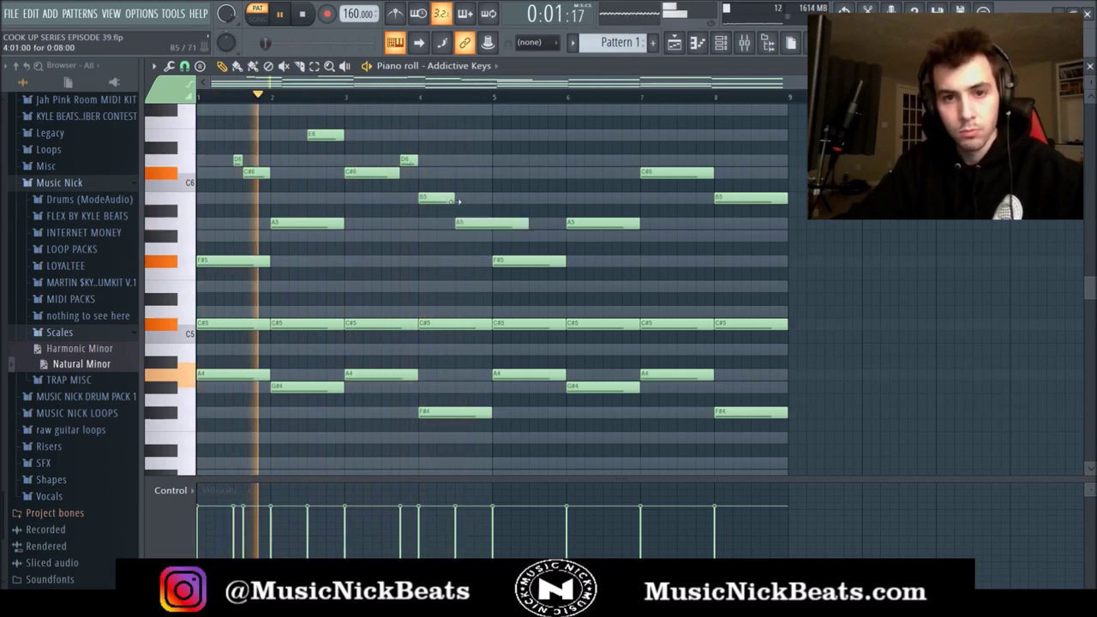
left_click_drag(527, 224, 496, 226)
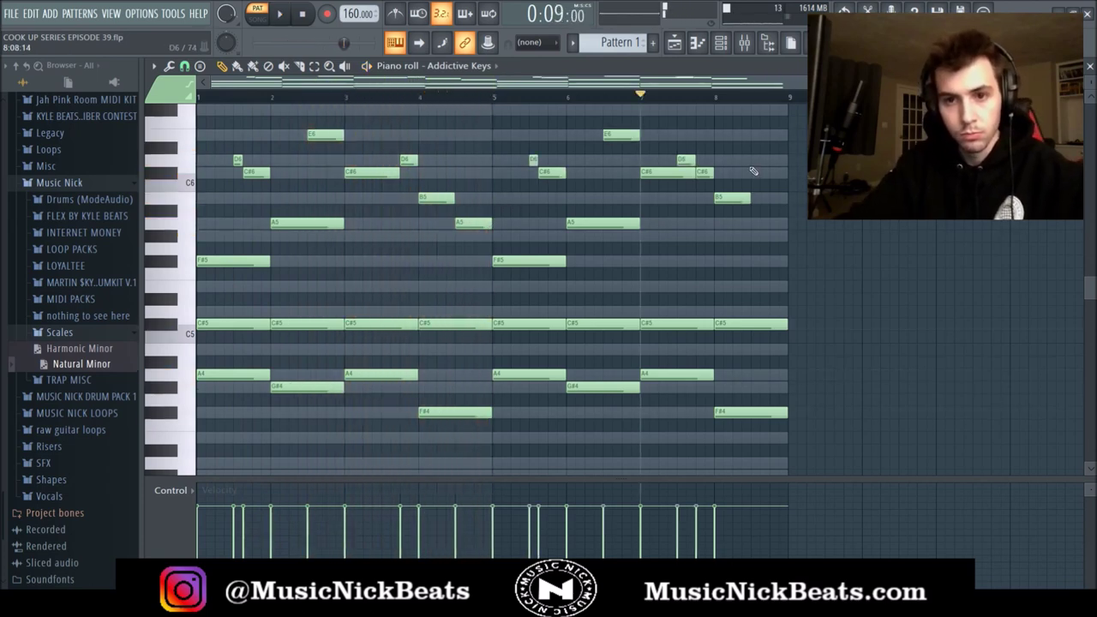
- End bar 8 with a quarter-bar G#5 followed by an A5, adjusting their lengths with quick legato
left_click(754, 172)
left_click_drag(758, 173, 759, 221)
key("space")
left_click(772, 223)
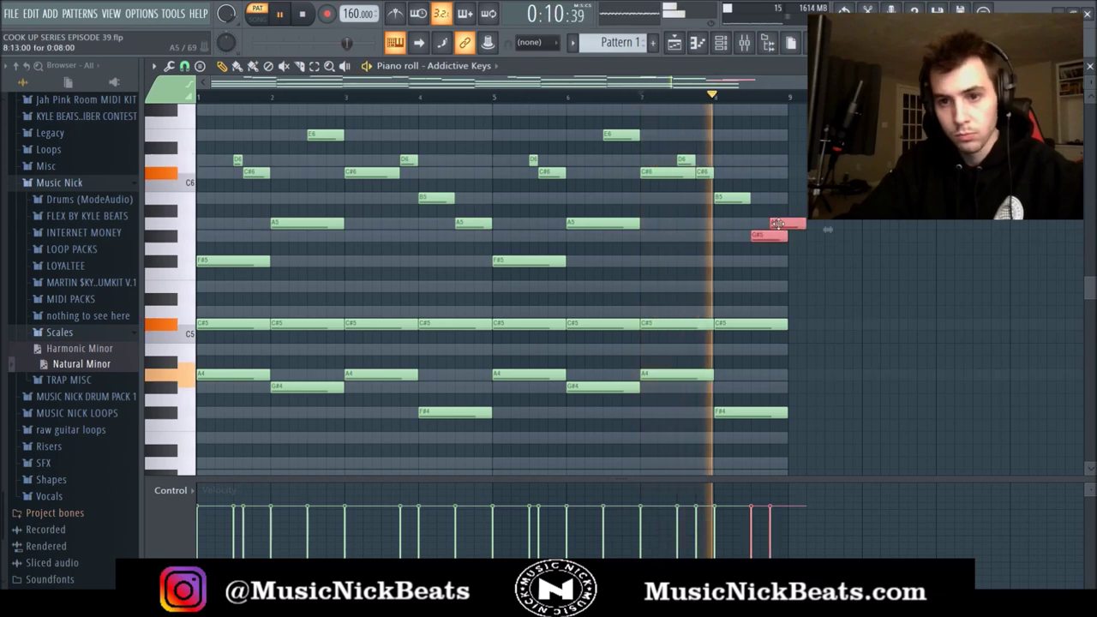
key("ctrl+l")
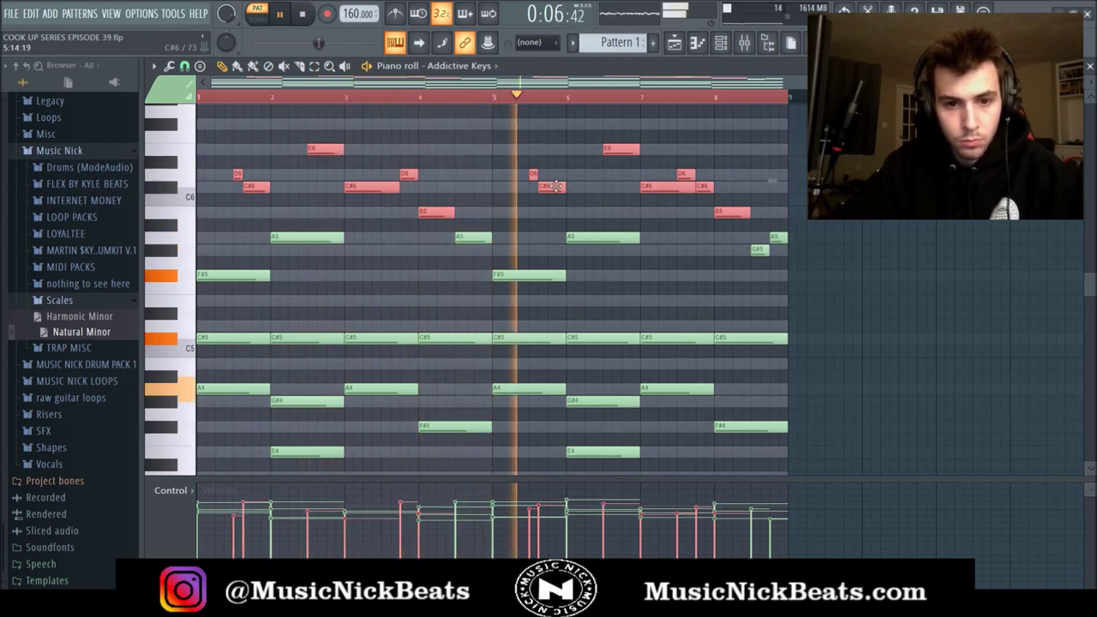
- Play back the pattern and review the complete Addictive Keys chords and melody in the piano roll
left_click(409, 176)
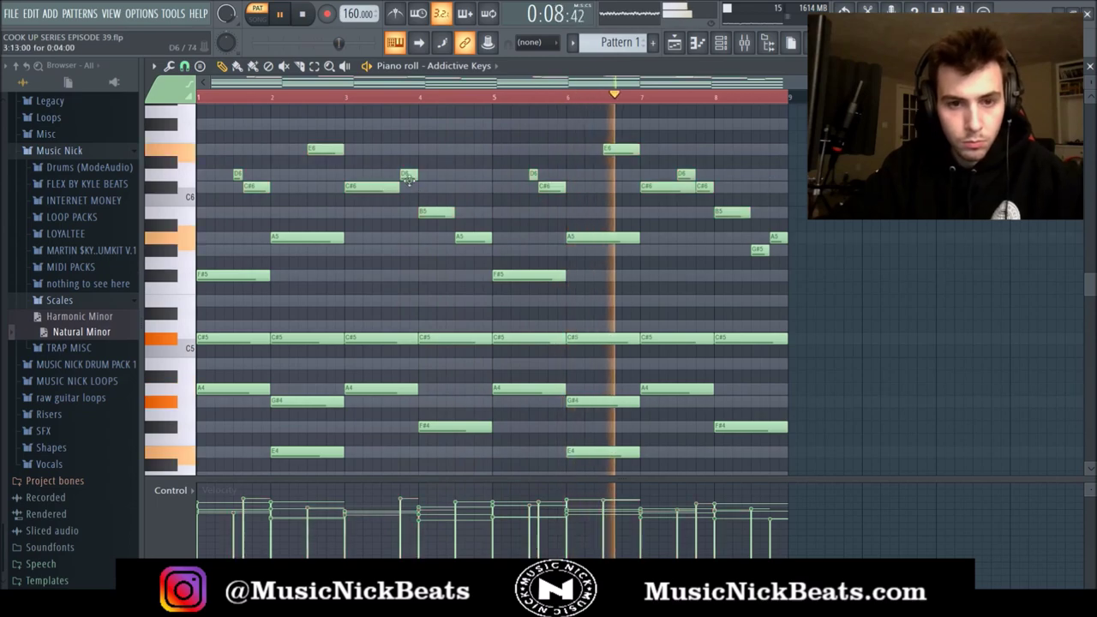
scroll(408, 175, "down", 3)
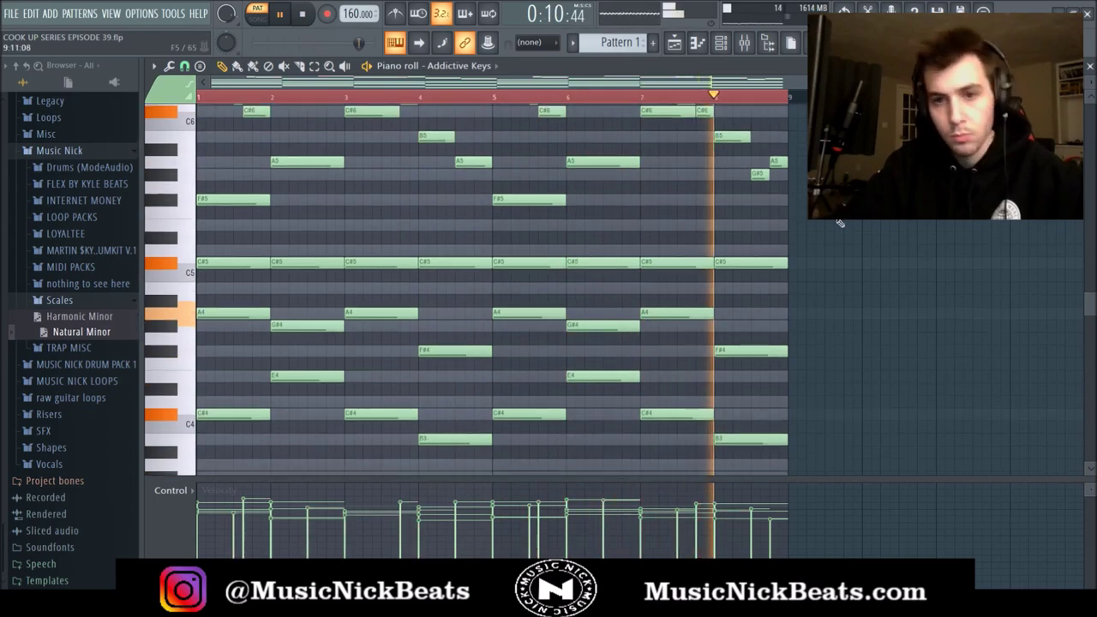
scroll(600, 223, "down", 3)
scroll(394, 257, "up", 5)
key("space")
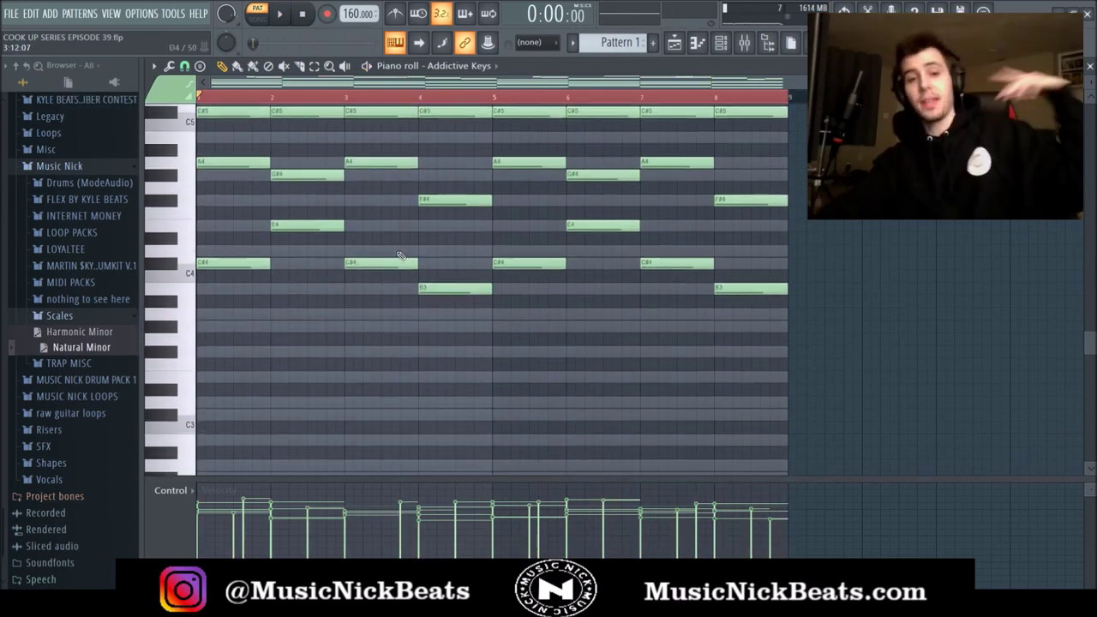
scroll(399, 293, "up", 1)
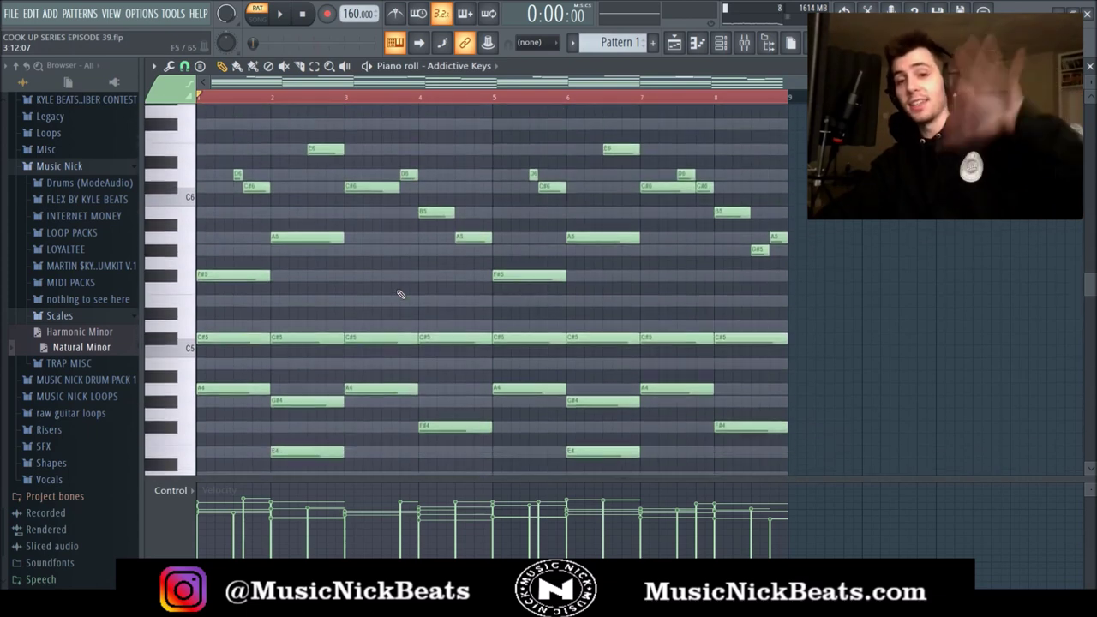
scroll(399, 294, "up", 1)
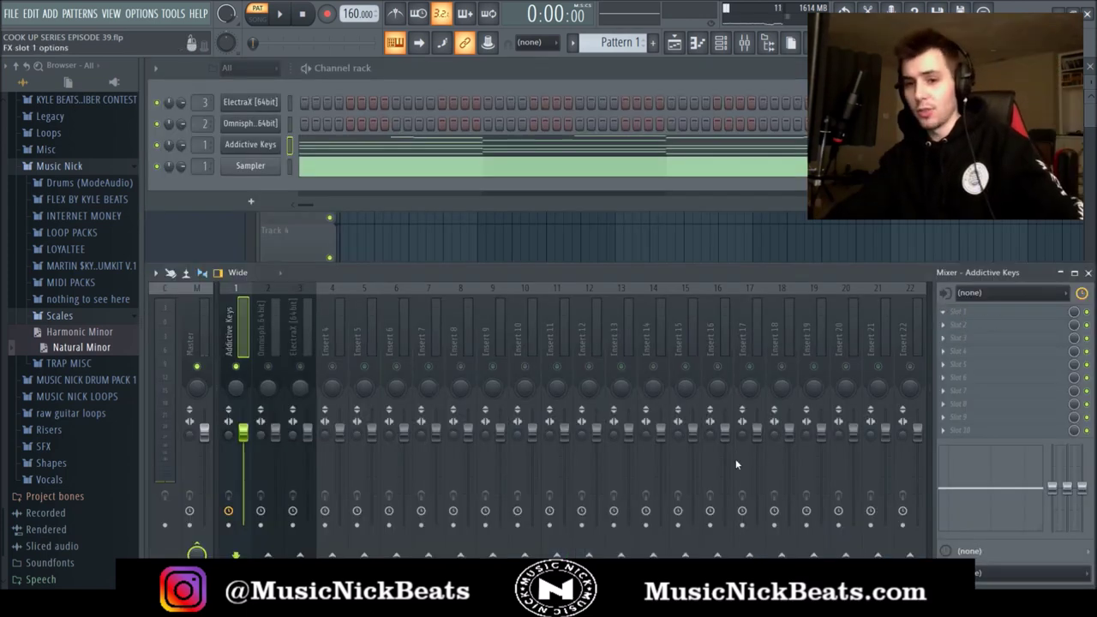
- Insert Fruity parametric EQ 2 on the Addictive Keys mixer track, raising the high-pass to about 145 Hz and softening the high cut
left_click(735, 464)
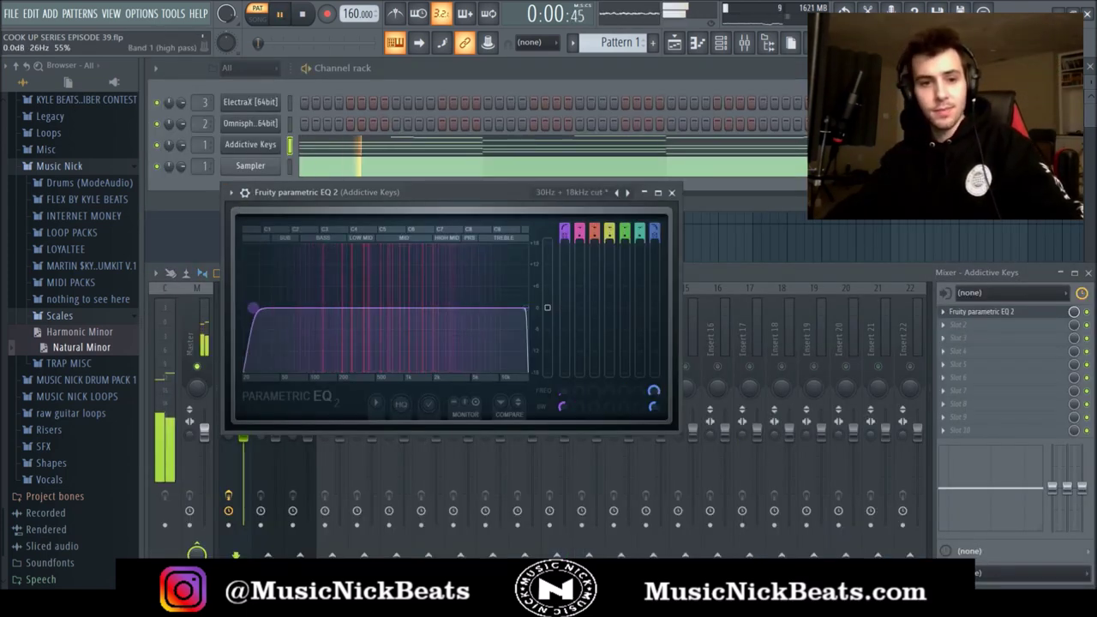
left_click_drag(252, 308, 330, 308)
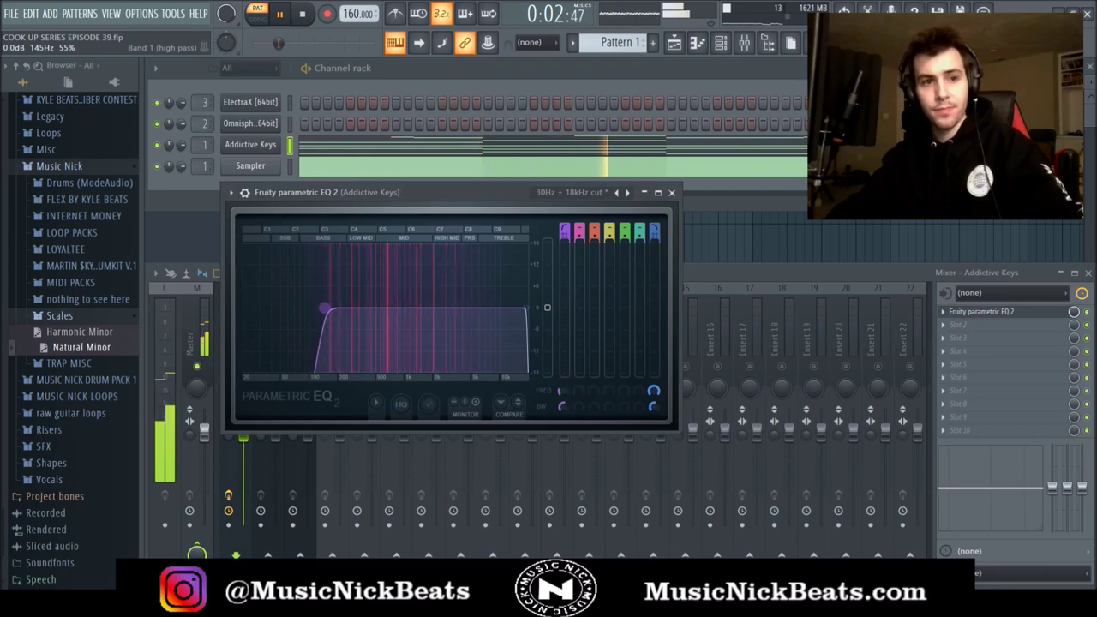
scroll(538, 311, "up", 5)
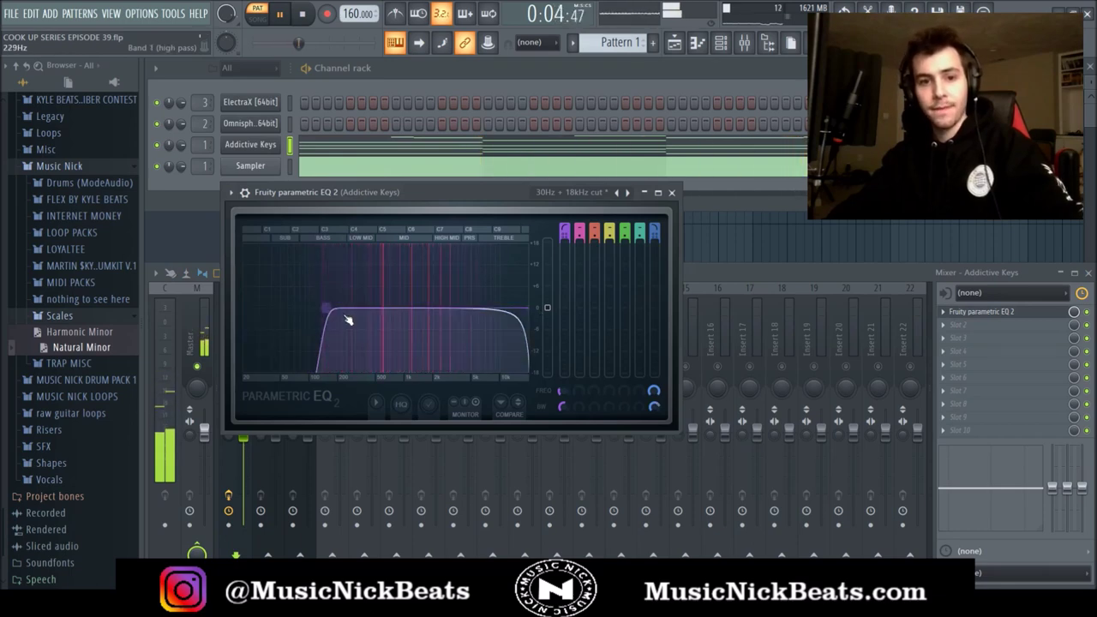
left_click(672, 193)
key("space")
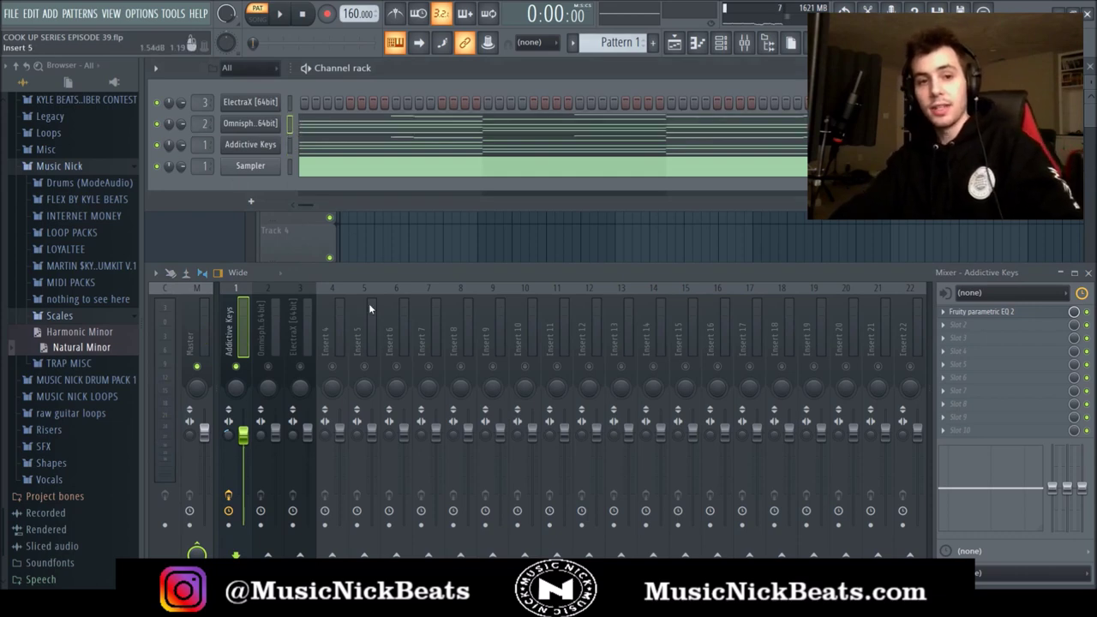
- Delete the chord notes below C#5 from the Omnisphere piano roll, keeping the melody and the C#5 notes
left_click(275, 358)
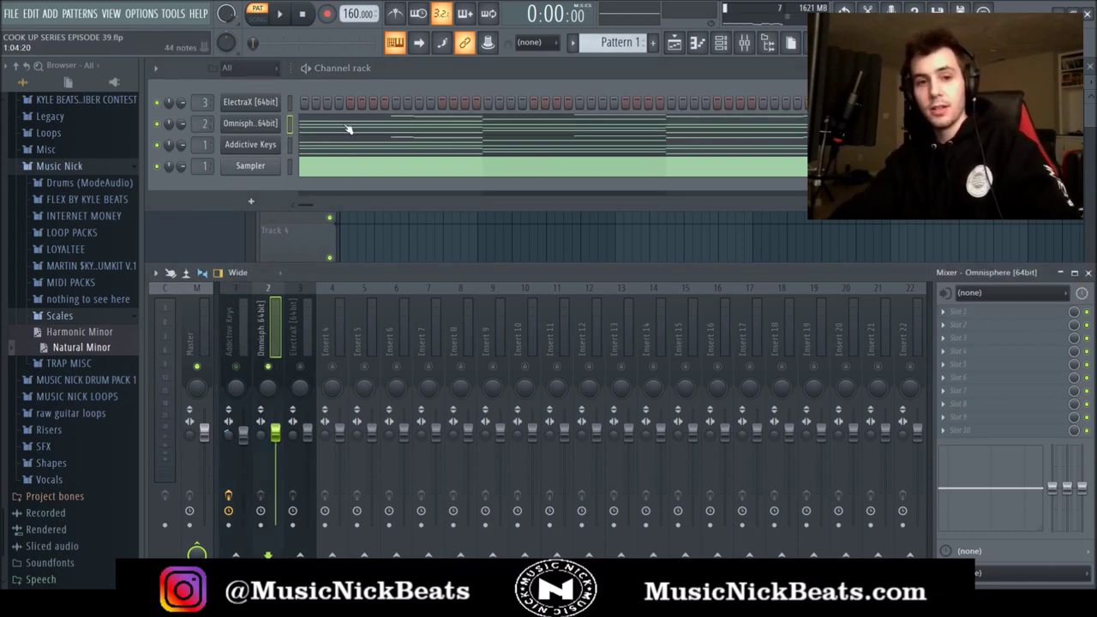
left_click(349, 128)
scroll(356, 258, "down", 2)
left_click_drag(837, 445, 314, 245)
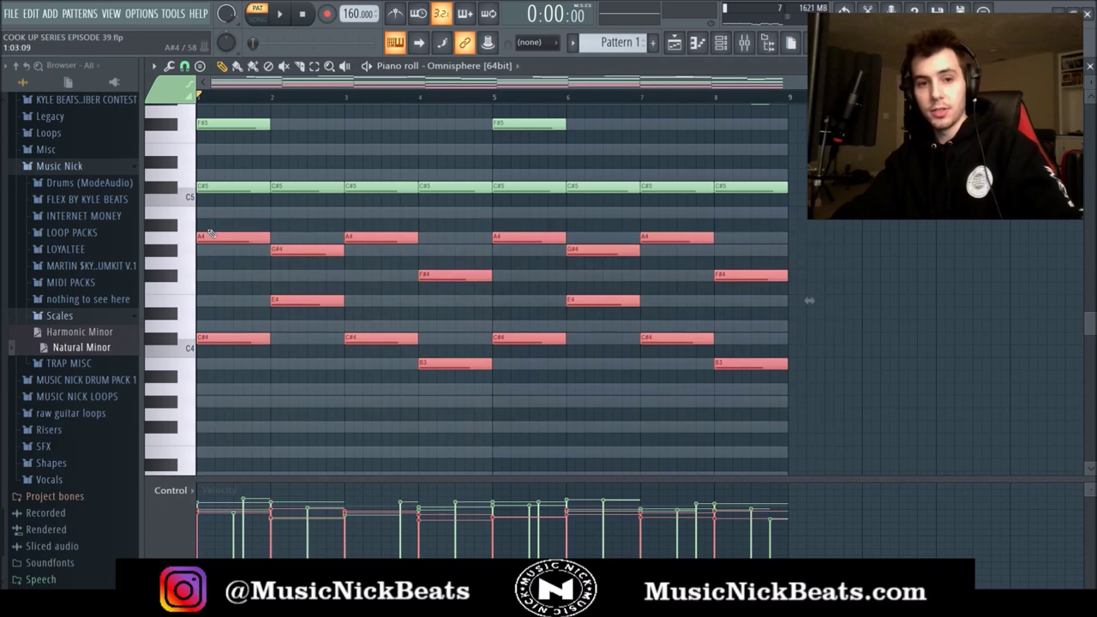
scroll(808, 297, "up", 4)
key("Delete")
scroll(806, 295, "up", 3)
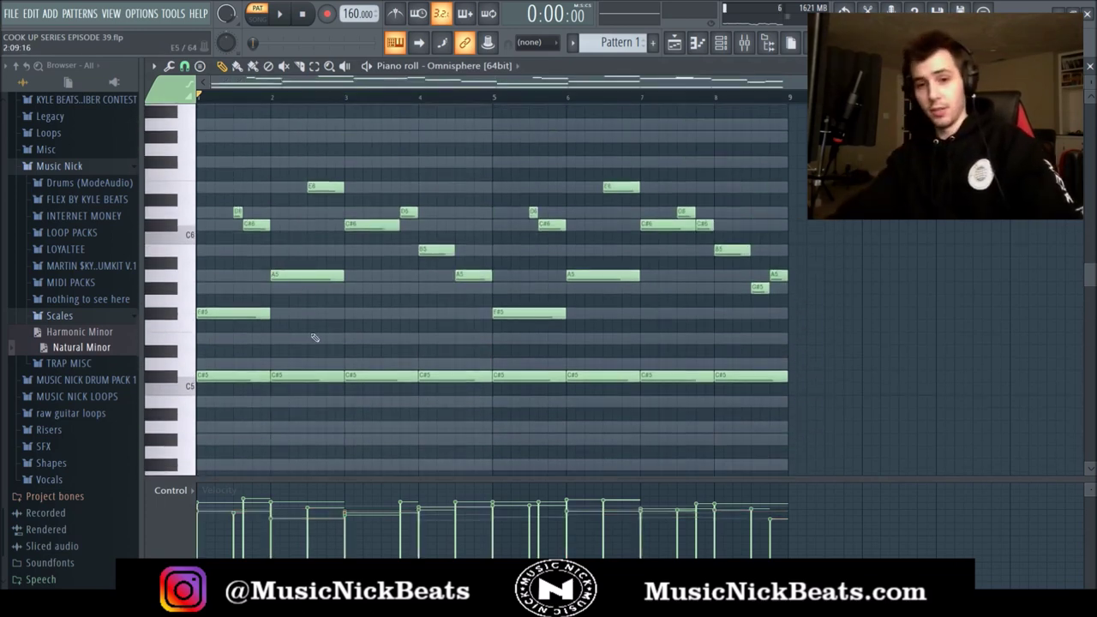
- Set up Omnisphere's layer A effects by shaping the Studio EQ2 low shelf and adding a lightly mixed Chorus Echo
key("Escape")
left_click(250, 122)
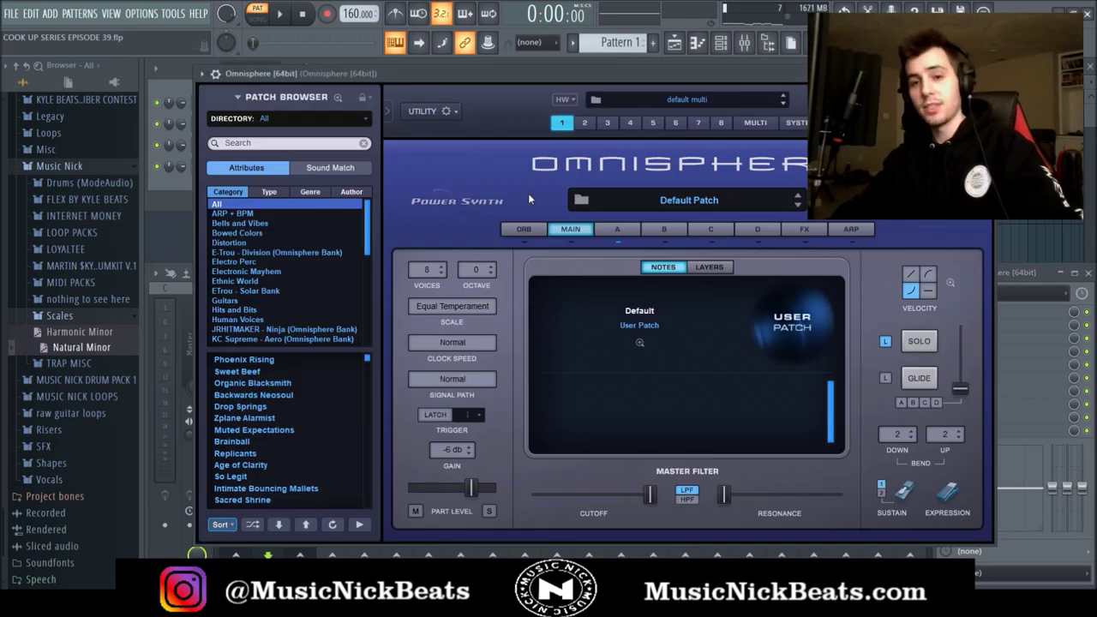
left_click(614, 231)
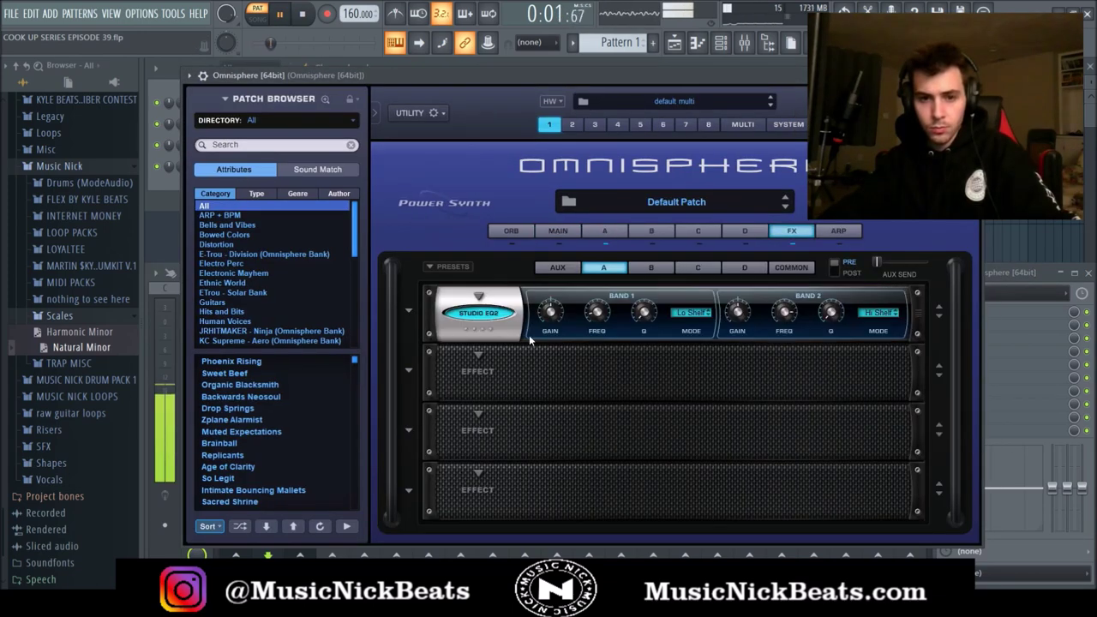
left_click_drag(557, 312, 559, 359)
left_click_drag(596, 317, 598, 267)
left_click_drag(596, 314, 598, 324)
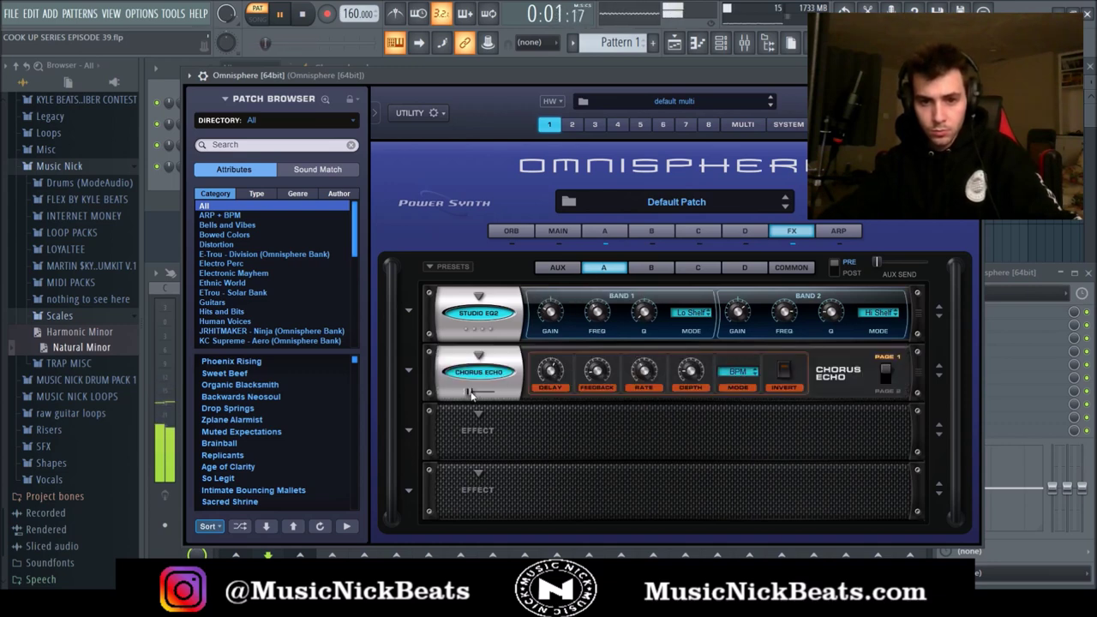
left_click_drag(470, 391, 469, 391)
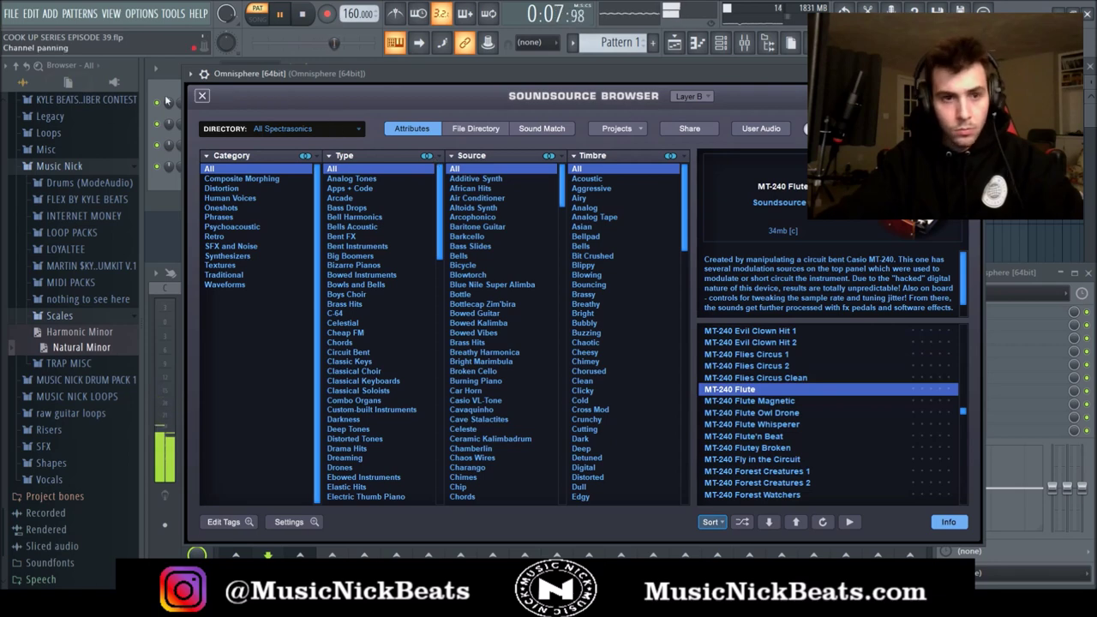
- Use MT-240 Flute as Omnisphere's layer B soundsource, adjusting the amp envelope decay and raising layer A's timbre shift
left_click(203, 95)
left_click_drag(816, 457, 815, 449)
left_click_drag(676, 386, 708, 388)
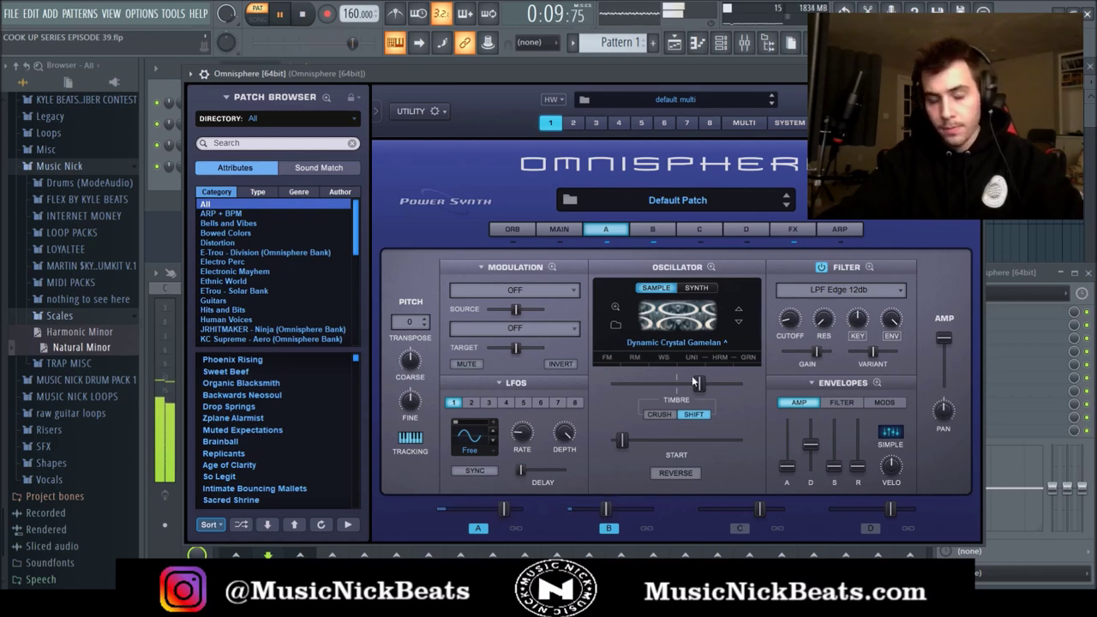
left_click(792, 229)
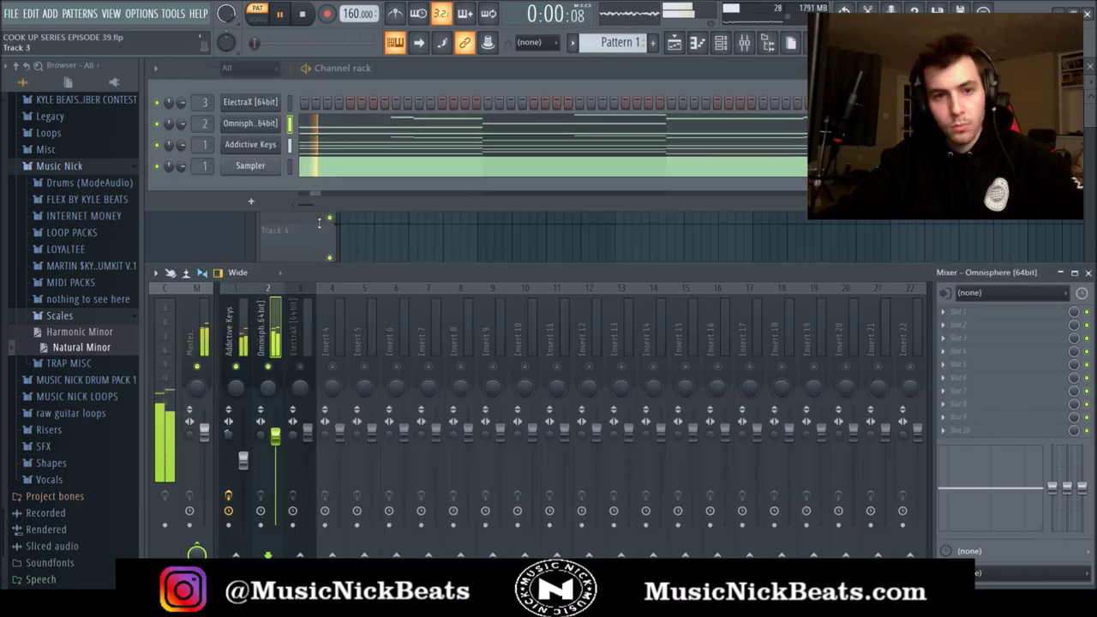
- Raise all the Omnisphere notes one octave in the piano roll
left_click(331, 134)
scroll(514, 318, "up", 4)
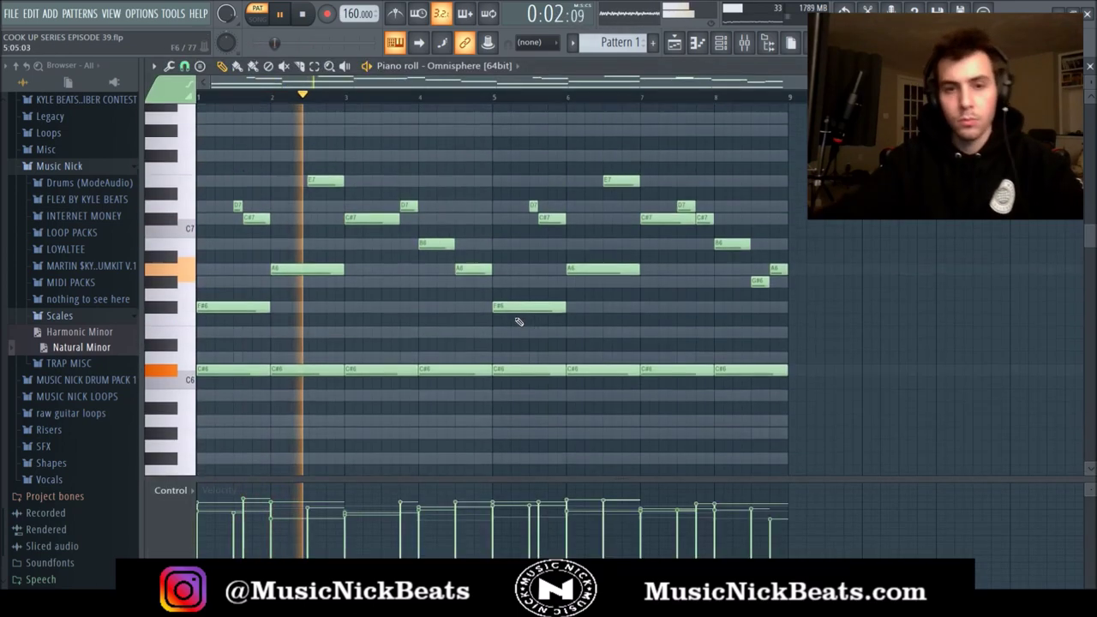
left_click(1089, 66)
- Rebalance the Omnisphere and Addictive Keys mixer levels with Fruity parametric EQ 2 on the Omnisphere track, and save the project
left_click_drag(275, 437, 275, 456)
left_click_drag(244, 461, 243, 459)
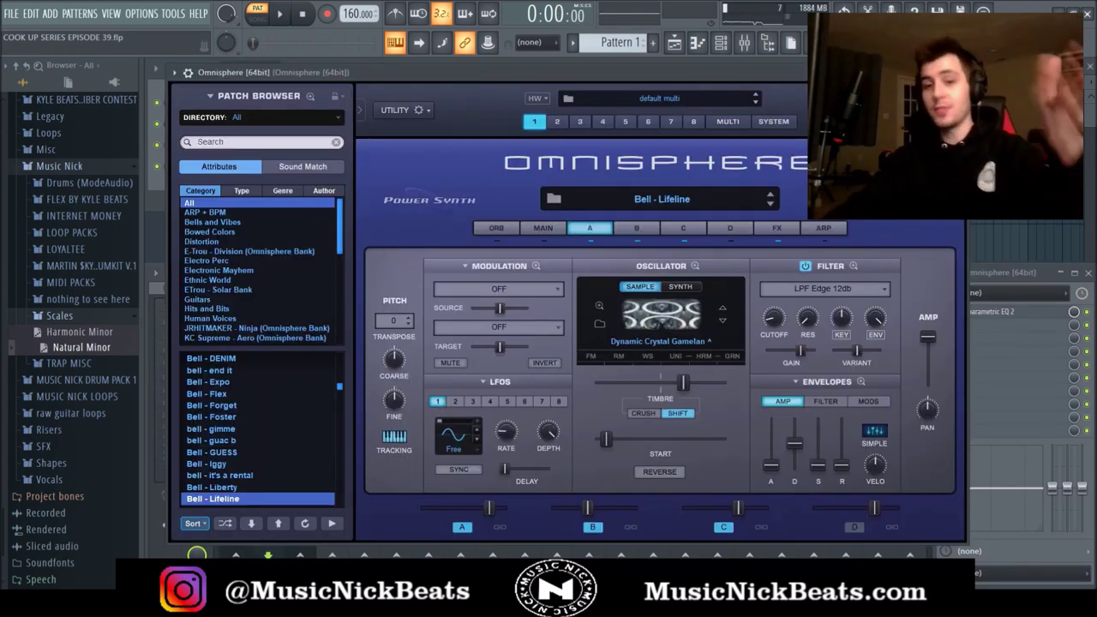
left_click(955, 72)
key("ctrl+s")
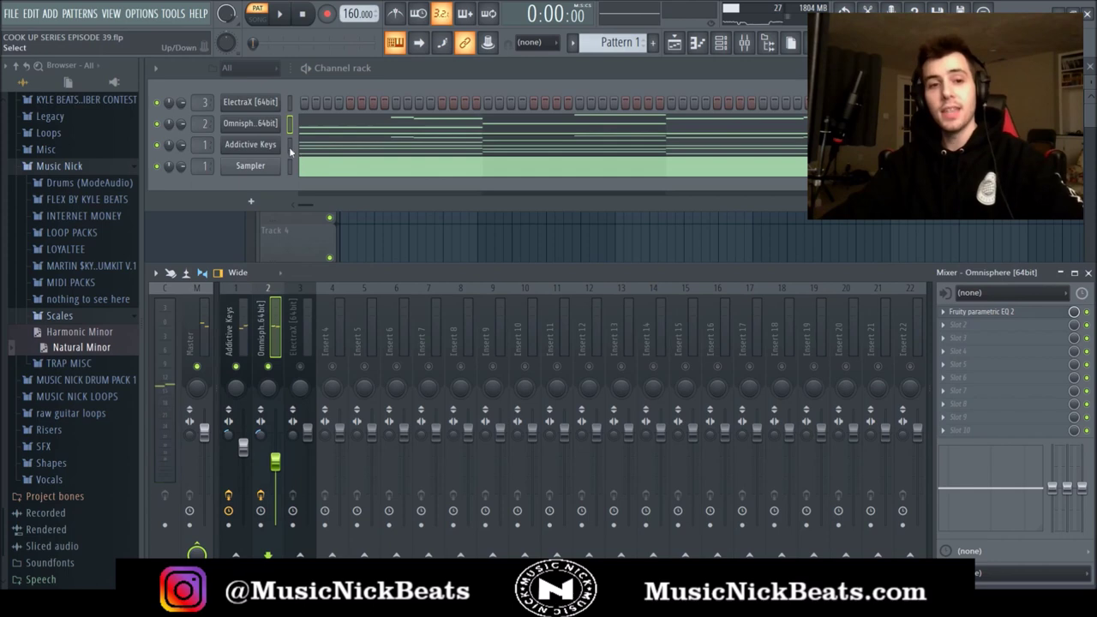
- Copy the Addictive Keys notes to the ElectraX channel and select the ElectraX mixer track
left_click(292, 148)
left_click(290, 103)
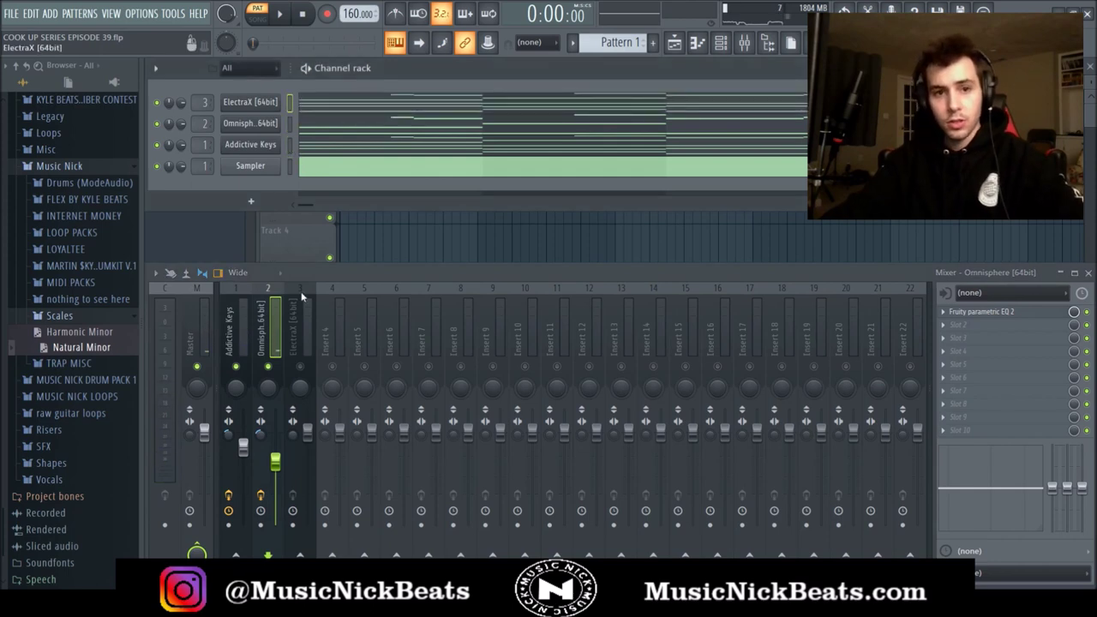
left_click(299, 330)
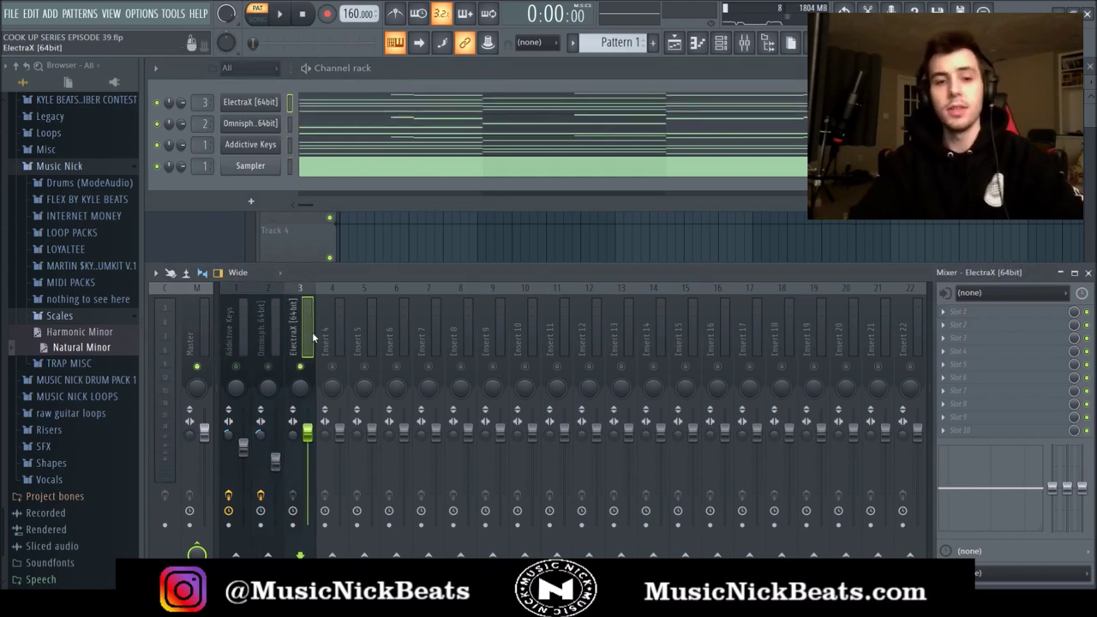
- Delete the melody notes above C#5 from the ElectraX piano roll and raise the remaining chord notes two octaves
left_click(333, 109)
scroll(380, 214, "up", 2)
scroll(368, 223, "down", 7)
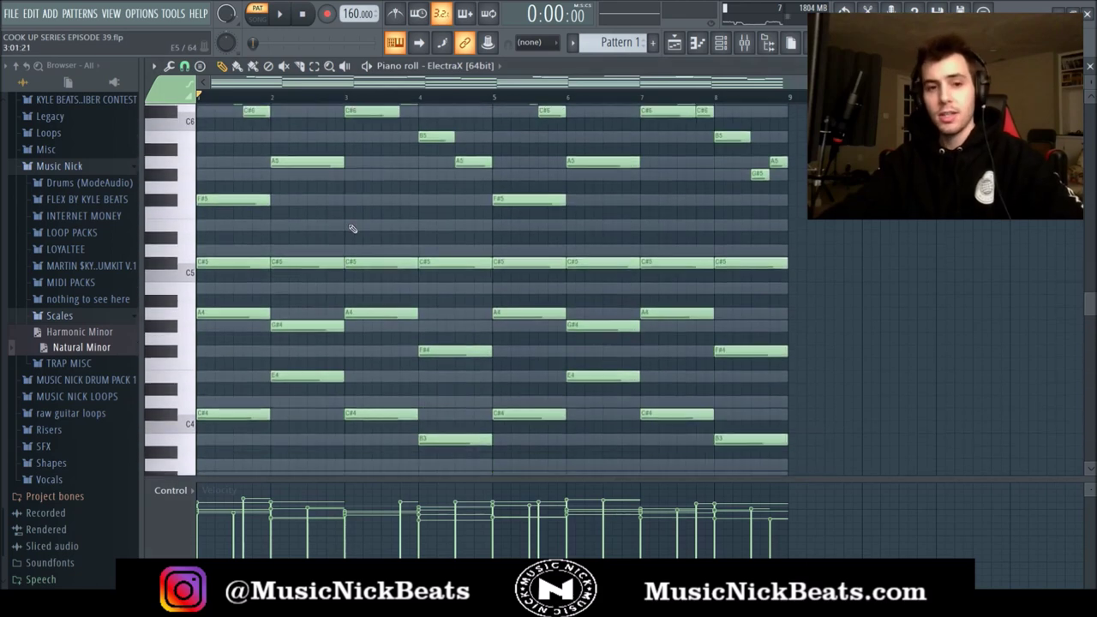
scroll(352, 227, "up", 3)
scroll(355, 224, "down", 3)
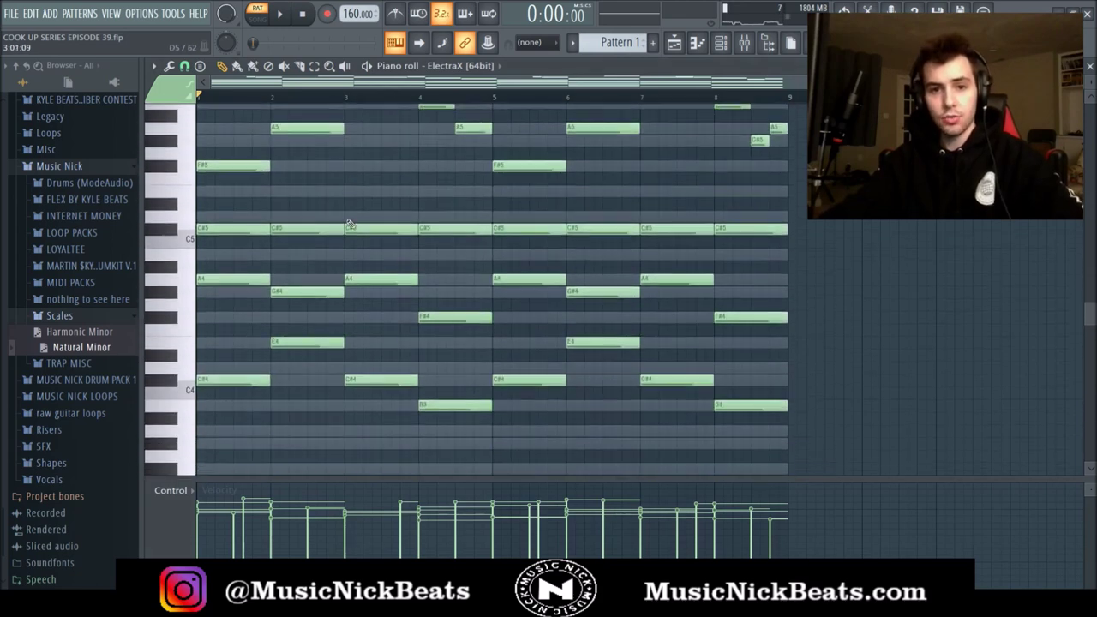
left_click_drag(847, 266, 182, 88)
key("Delete")
scroll(533, 345, "down", 3)
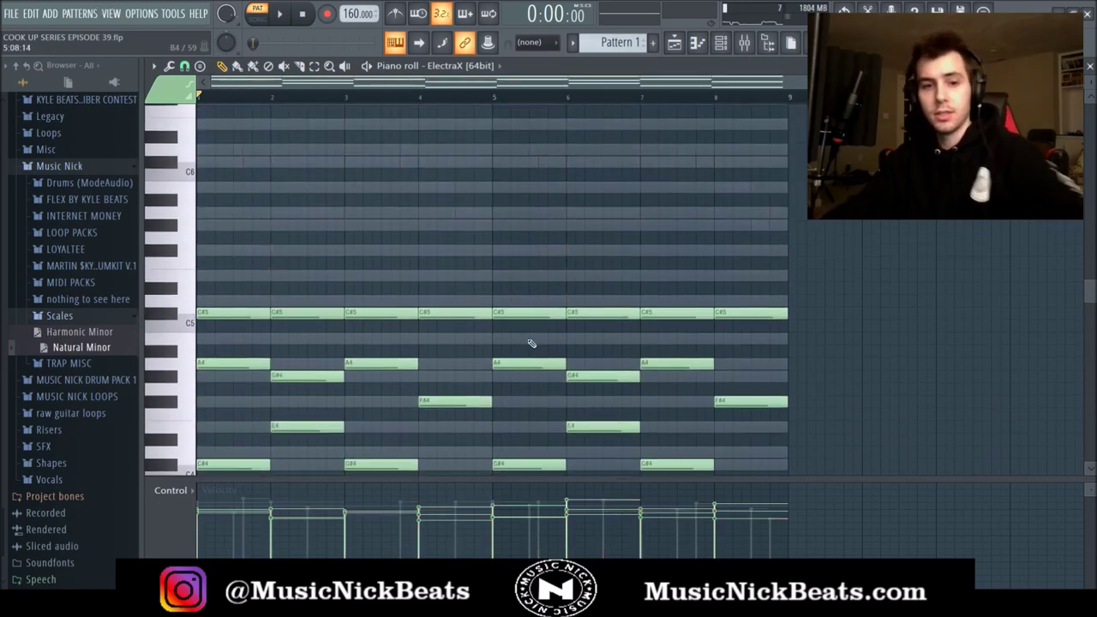
key("ctrl+Up")
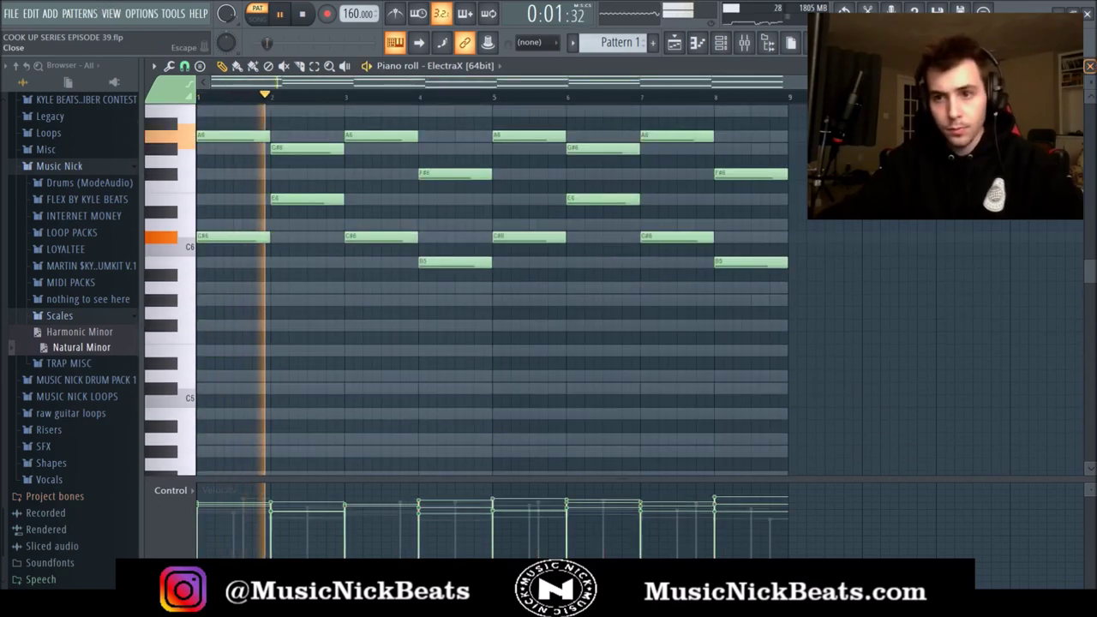
- Set ElectraX's arpeggiator to Pop2 at 1/2 BPM and add a Multitap insert effect with its time at 1
key("F7")
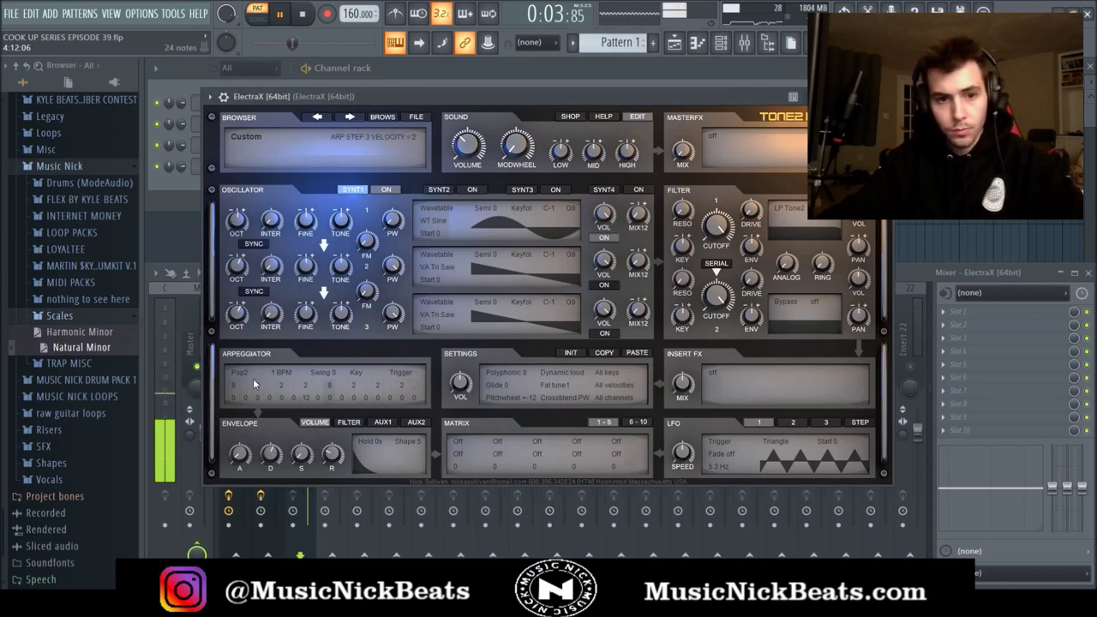
left_click_drag(294, 392, 287, 416)
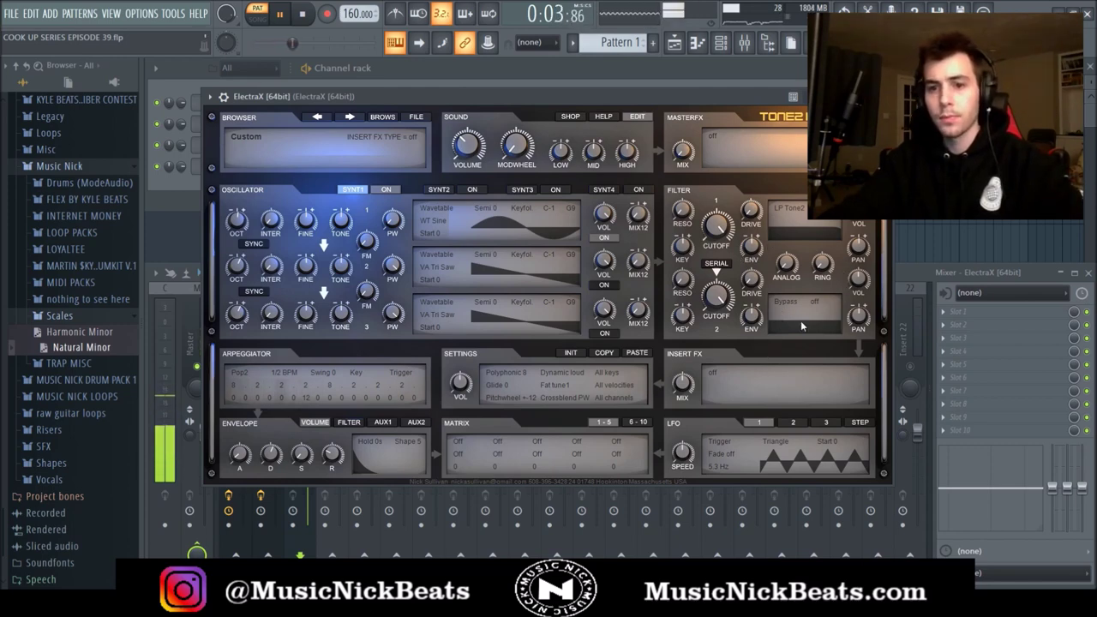
left_click(774, 149)
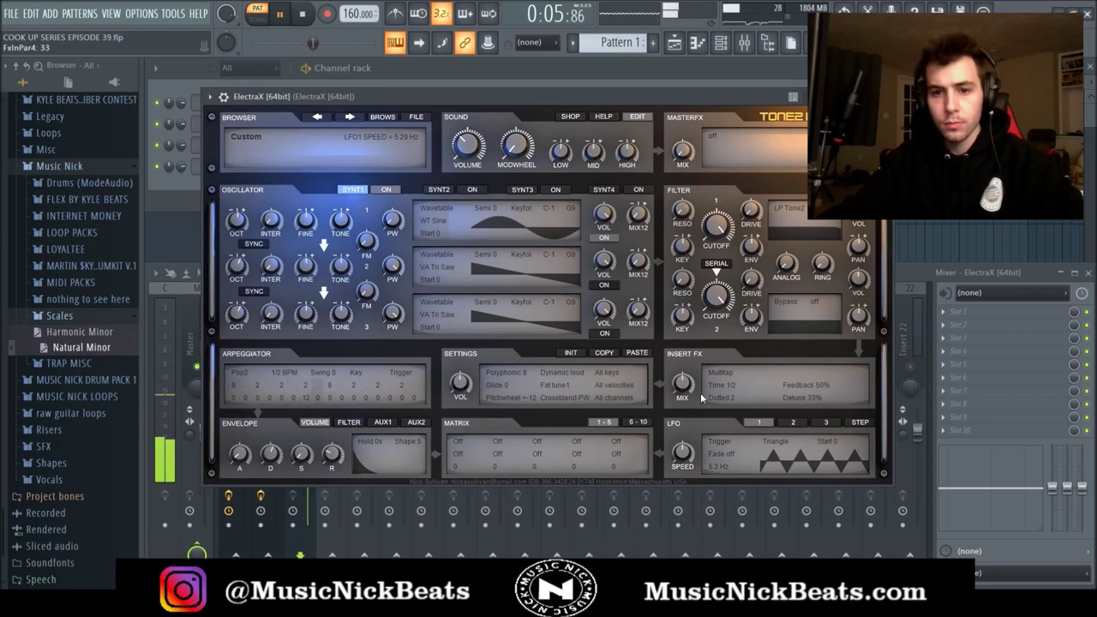
mouse_move(687, 400)
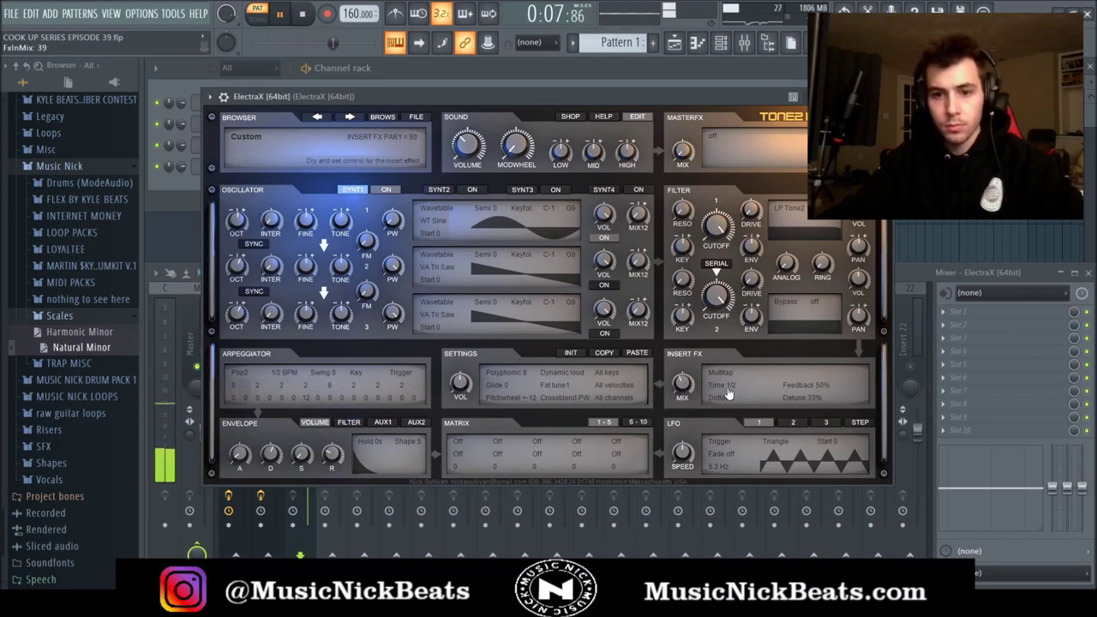
left_click_drag(734, 372, 733, 385)
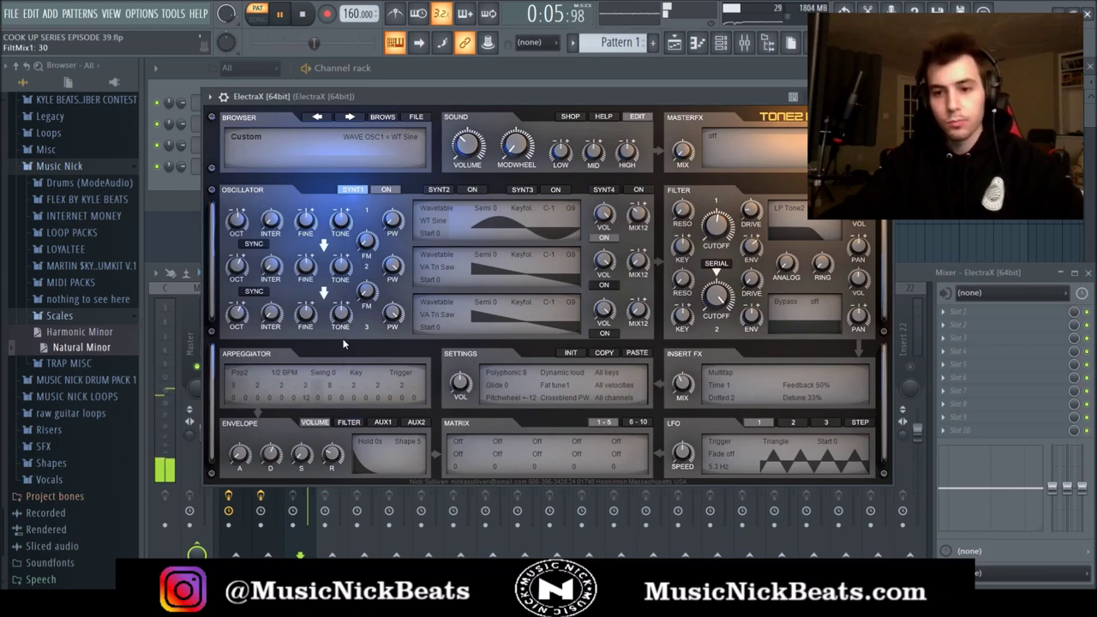
- Enable ElectraX's Synth 2 with a PingPong master effect at time 1/2, and save the patch as Arp - Apollo
left_click(442, 189)
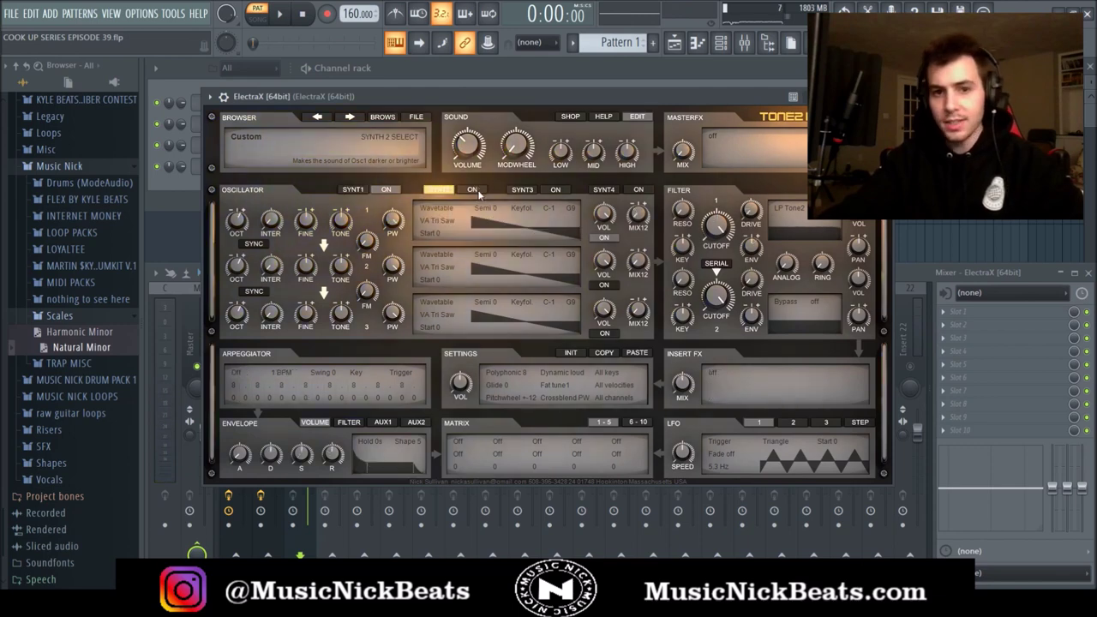
key("space")
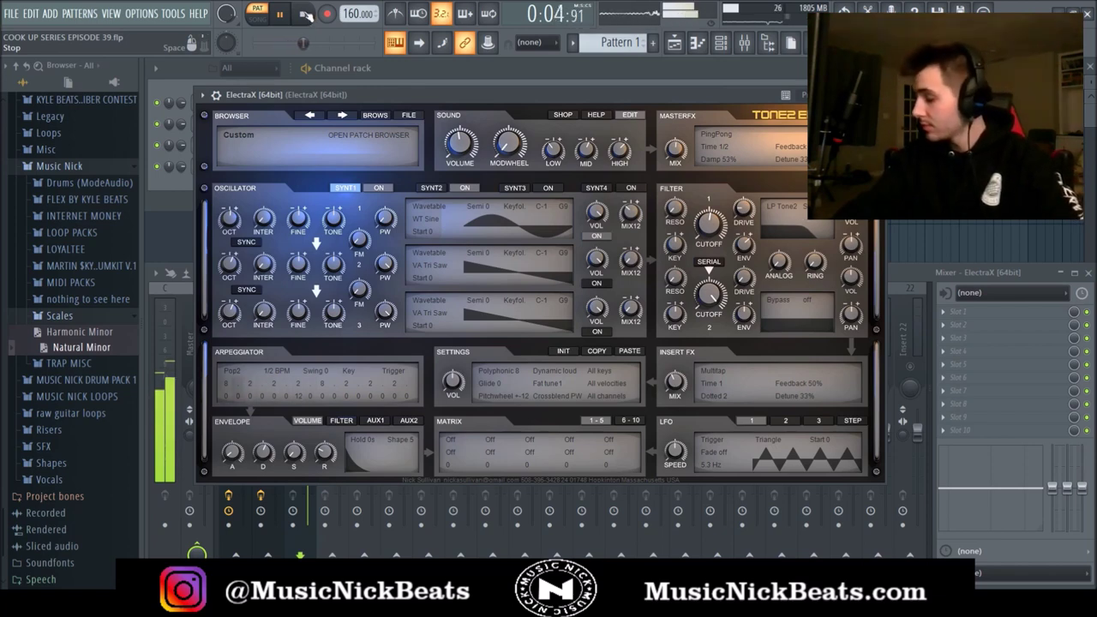
left_click(305, 16)
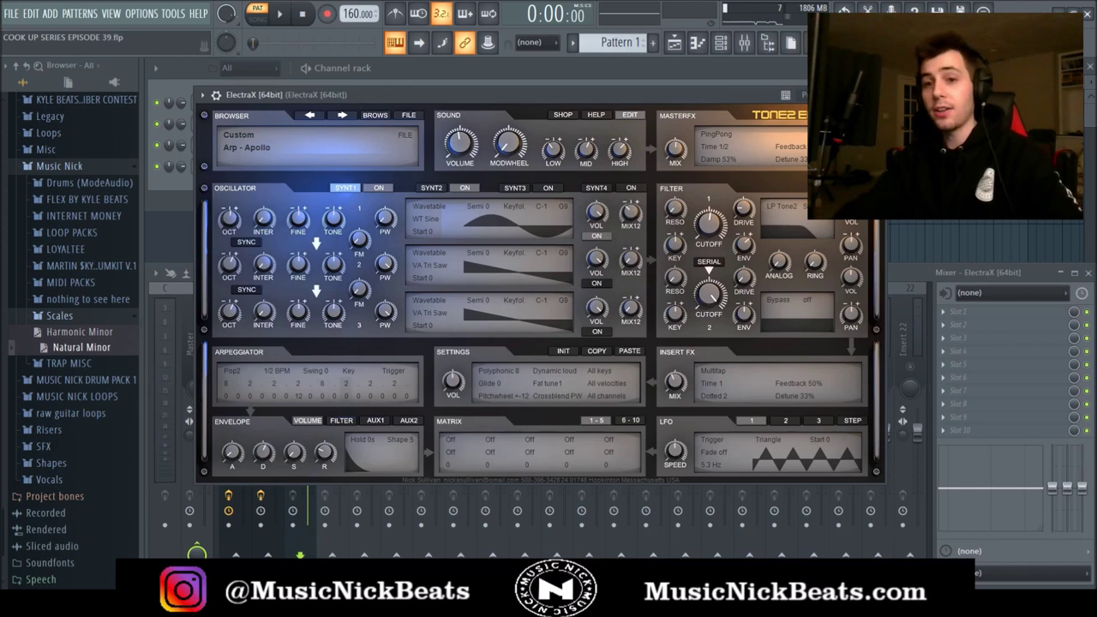
key("Escape")
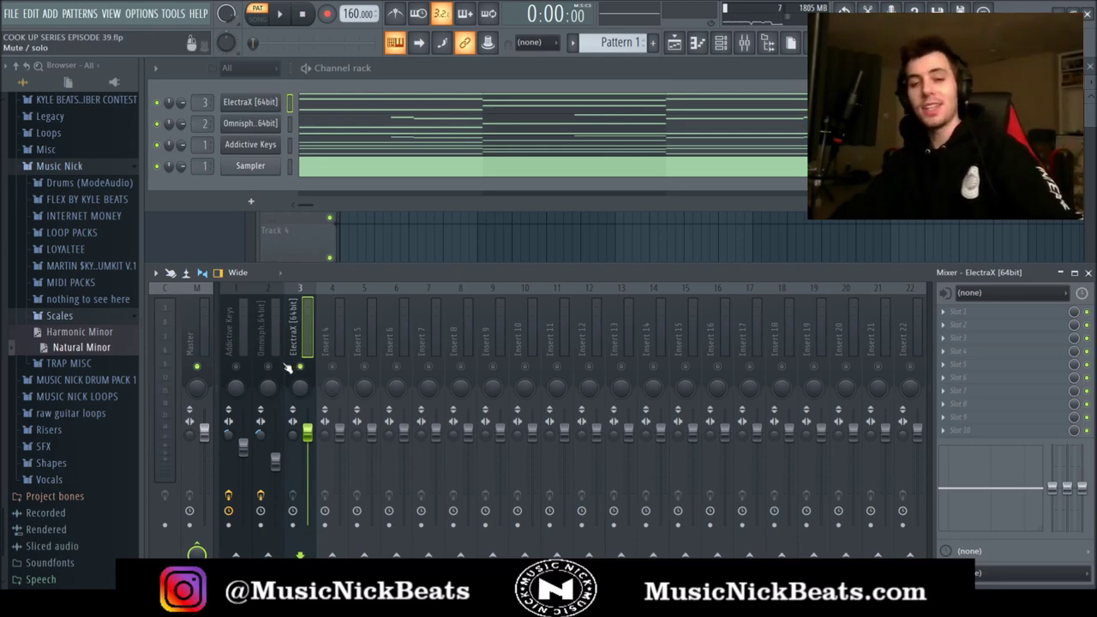
- Play the pattern while balancing the Omnisphere and ElectraX mixer levels and widening ElectraX's stereo separation
key("space")
left_click(275, 461)
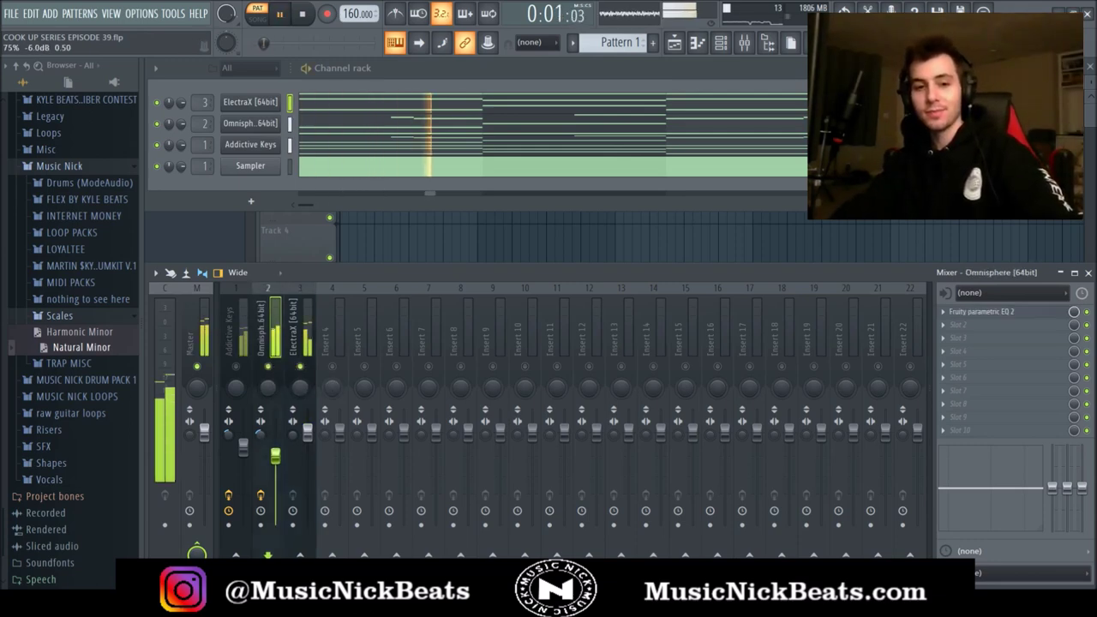
left_click(309, 440)
left_click_drag(275, 461, 292, 441)
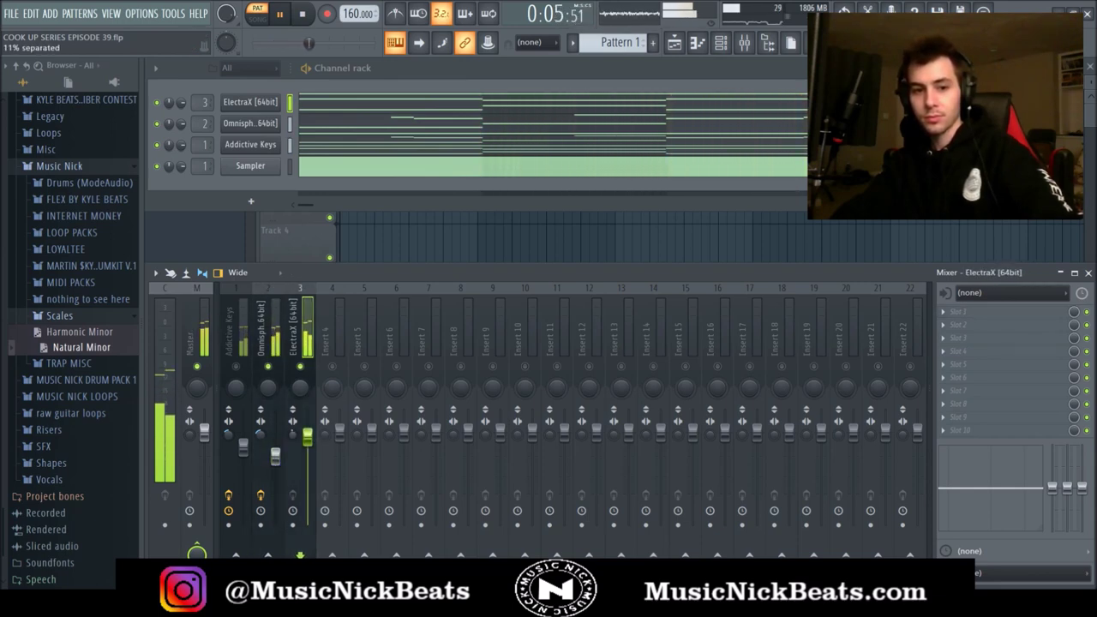
left_click_drag(277, 457, 307, 441)
left_click(276, 456)
- Insert HalfTime on the ElectraX track with a 1 Bar loop in 2x mode, and lower Omnisphere to about -7.5 dB
left_click(301, 331)
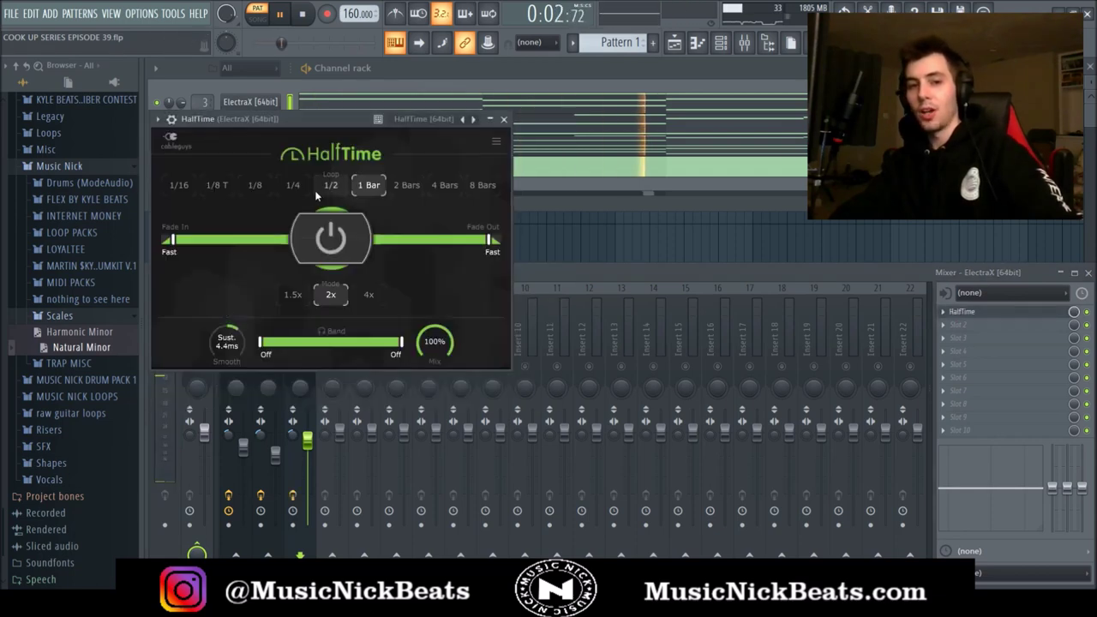
left_click(303, 13)
left_click(280, 14)
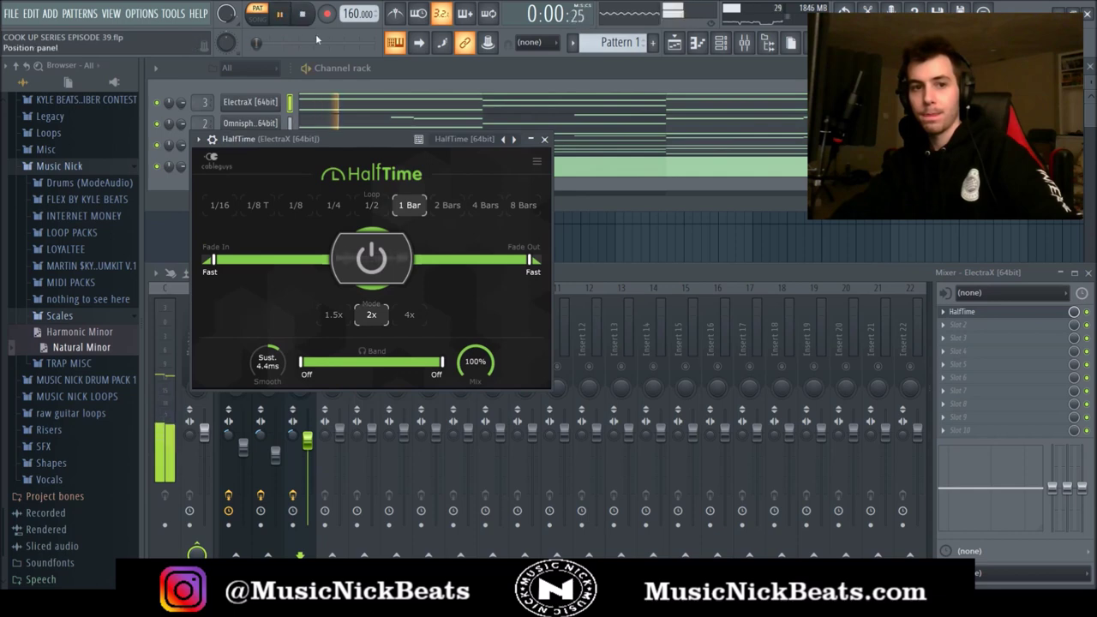
left_click(545, 140)
left_click(275, 463)
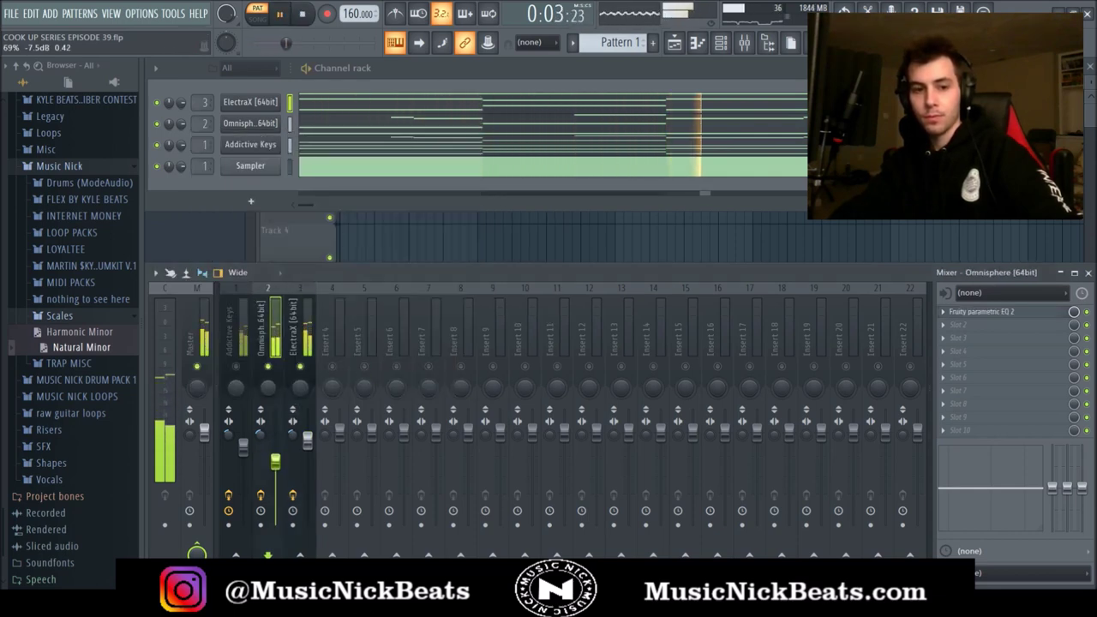
left_click_drag(309, 446, 309, 439)
- Insert HalfTime before the EQ on the Omnisphere track with a 2 Bars loop in 2x mode, and rebalance Omnisphere against ElectraX
left_click(275, 468)
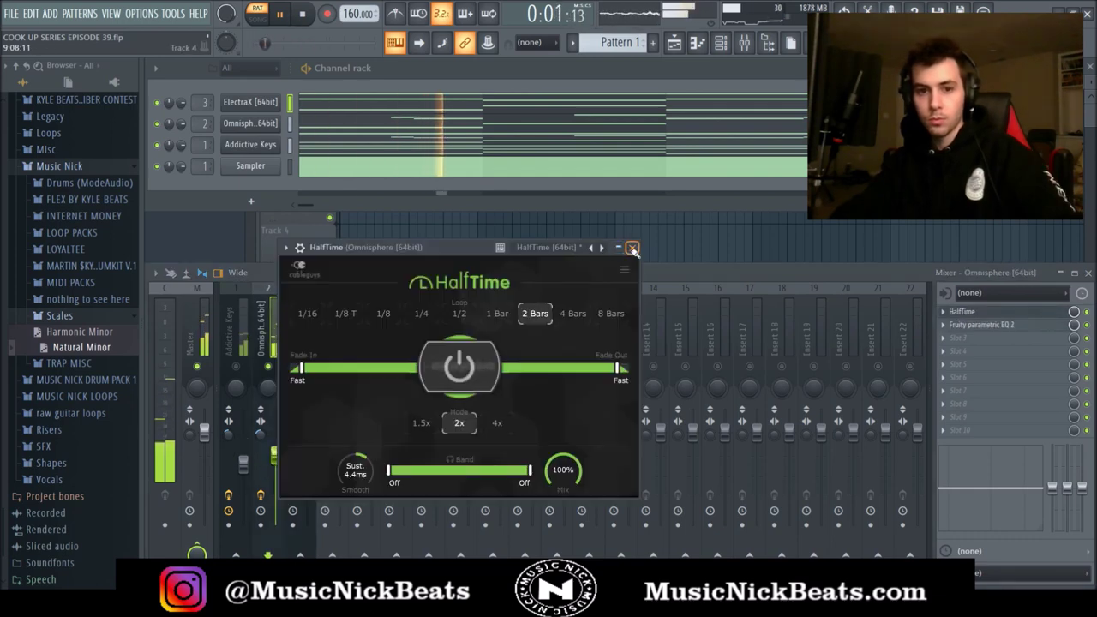
left_click(632, 248)
left_click_drag(275, 449, 275, 442)
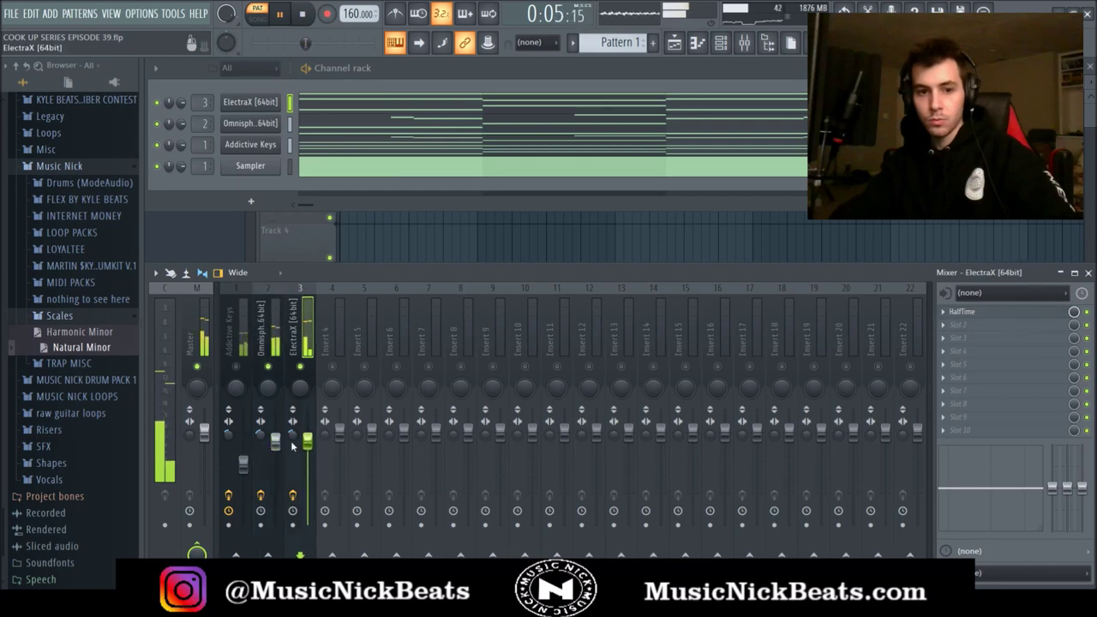
left_click_drag(308, 441, 276, 450)
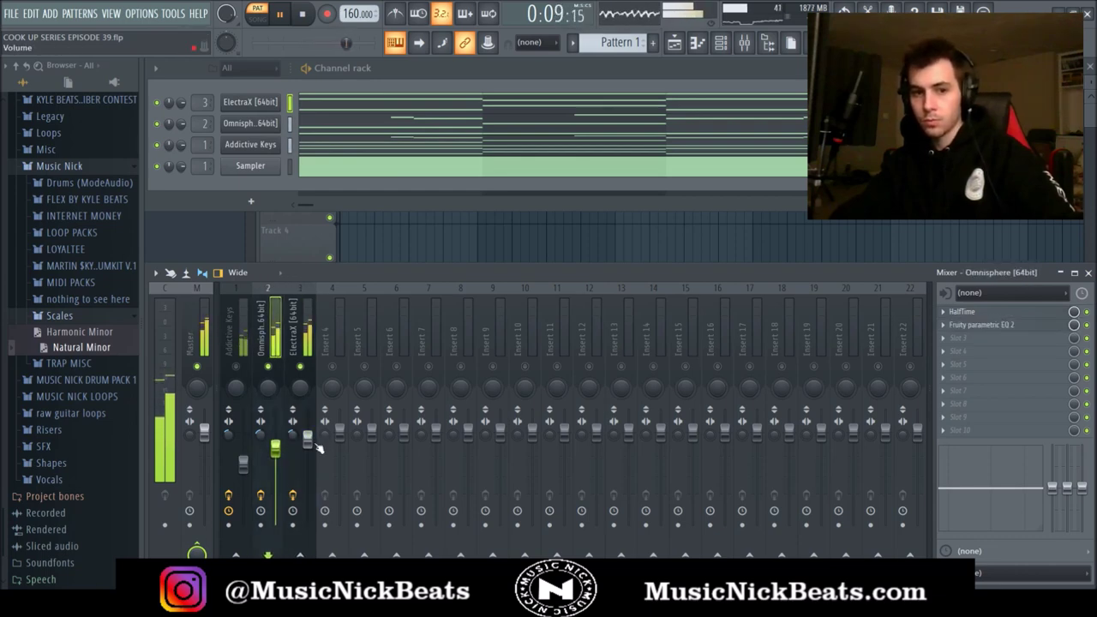
- Raise the Addictive Keys mixer level, then replace the instrument with Omnisphere using the flute - n64 patch and play the pattern
left_click(243, 462)
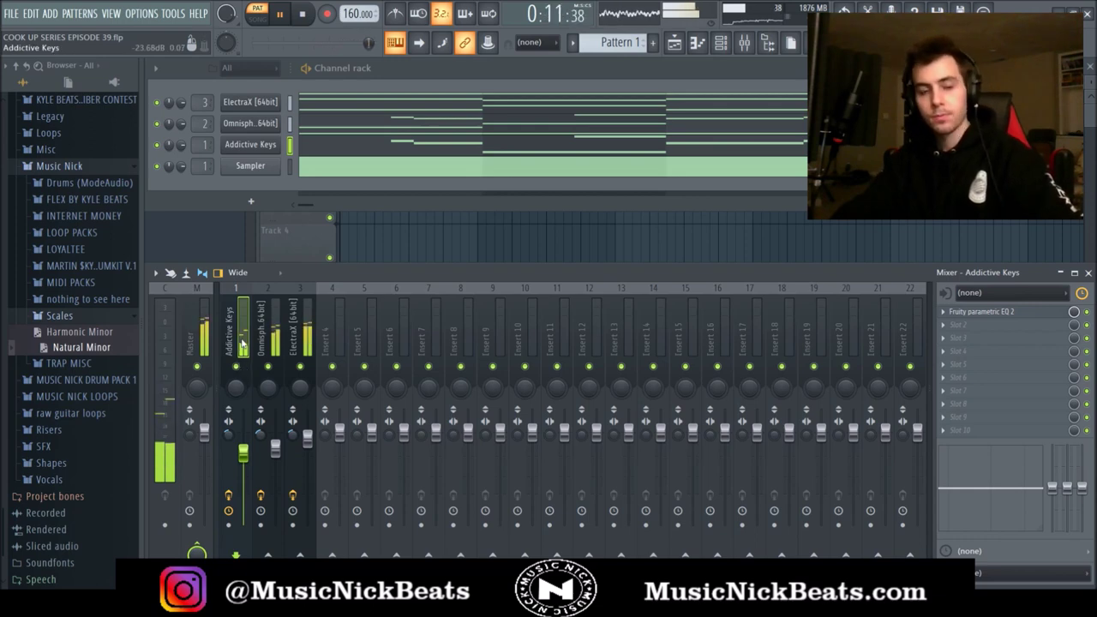
key("space")
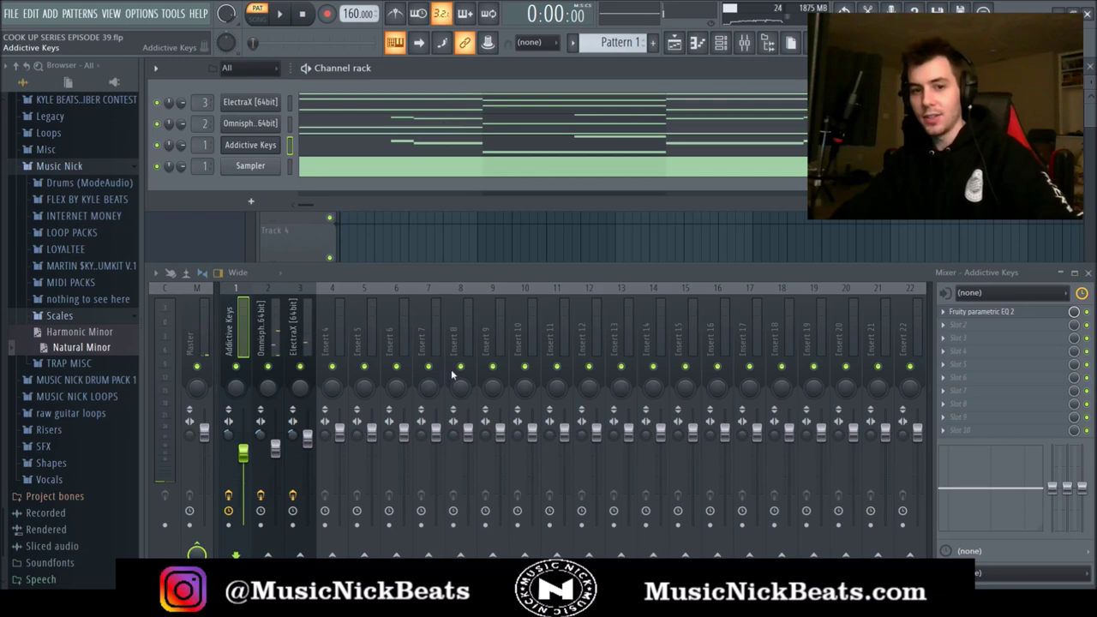
left_click(250, 123)
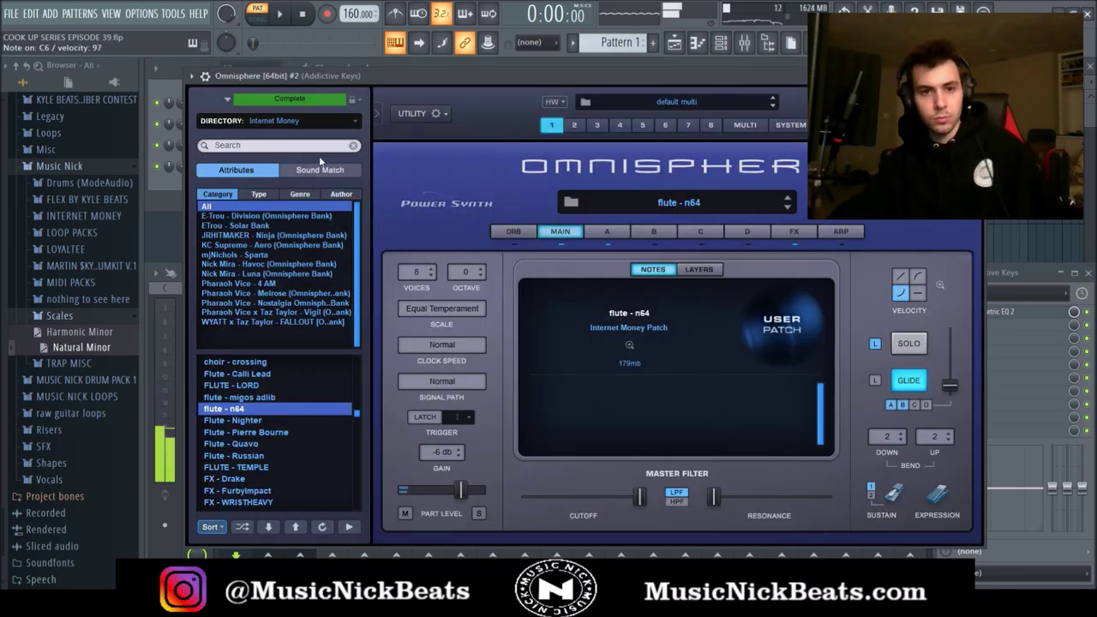
key("space")
left_click(974, 76)
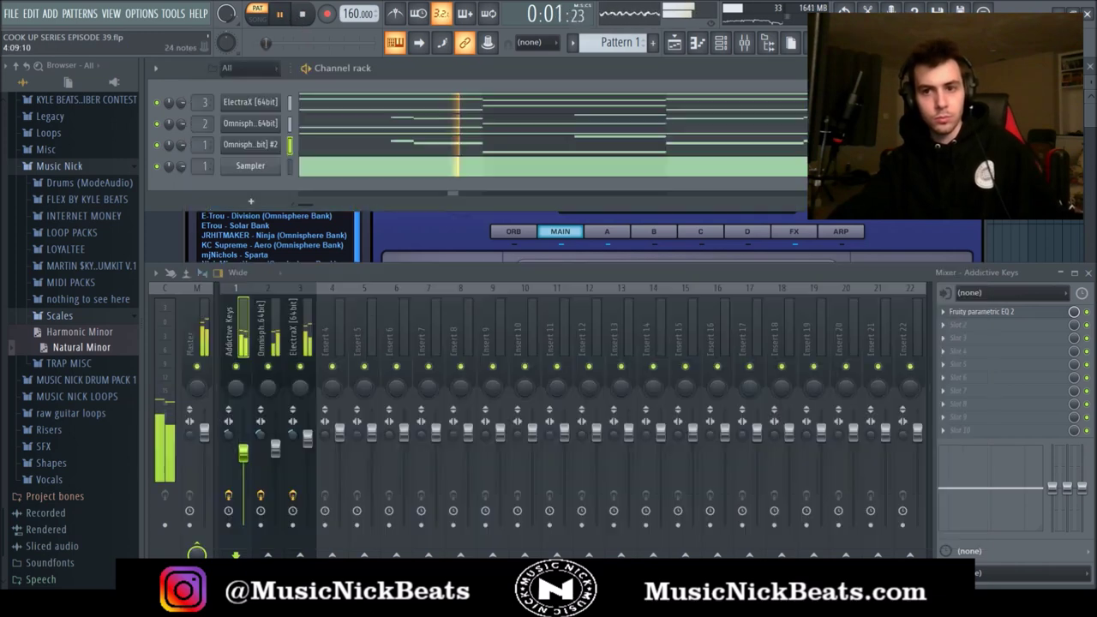
- Review the flute melody in the second Omnisphere's piano roll during playback, selecting and deselecting all its notes
left_click(377, 144)
scroll(435, 235, "up", 3)
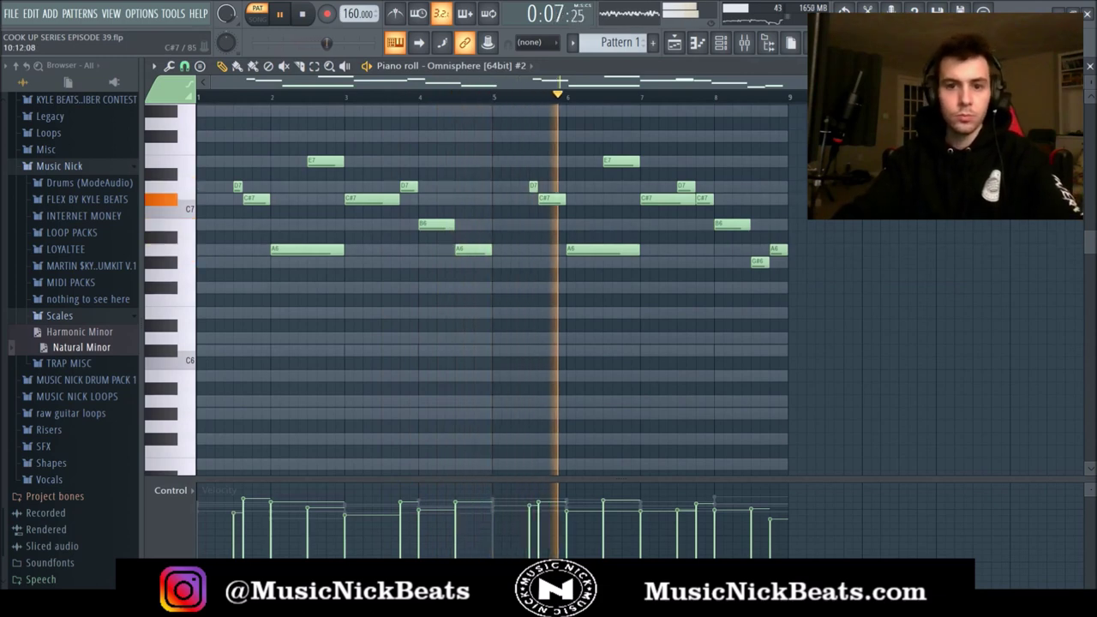
key("ctrl+a")
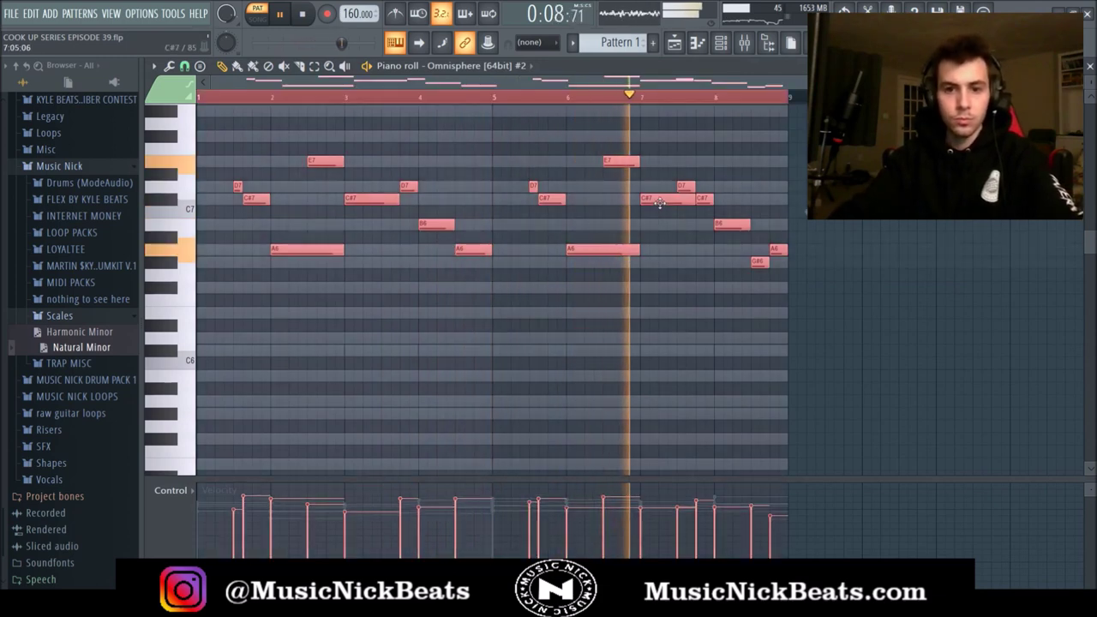
left_click(869, 241)
scroll(676, 228, "up", 3)
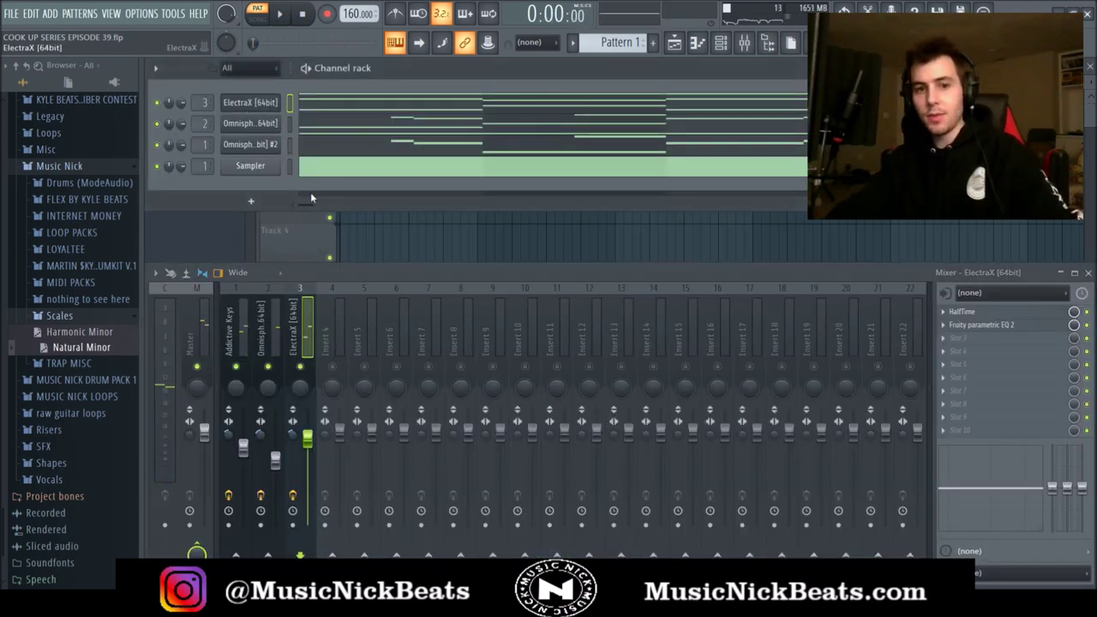
- Clone the ElectraX channel onto mixer track 4, insert HalfTime there, and adjust its solo state and level
key("alt+c")
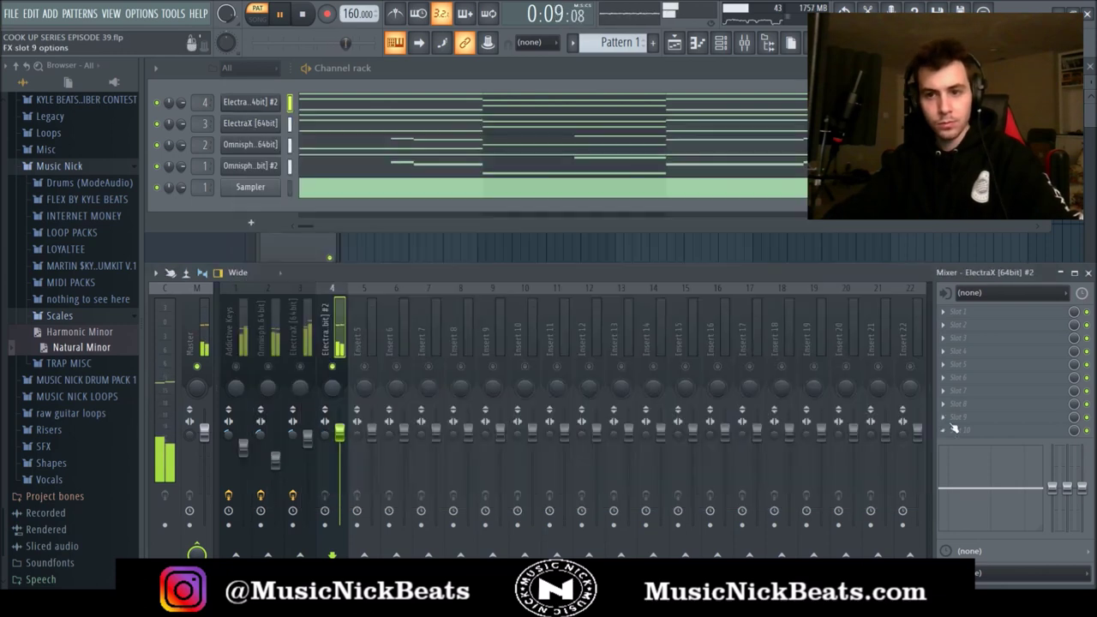
key("Escape")
right_click(332, 367)
left_click_drag(340, 436, 326, 463)
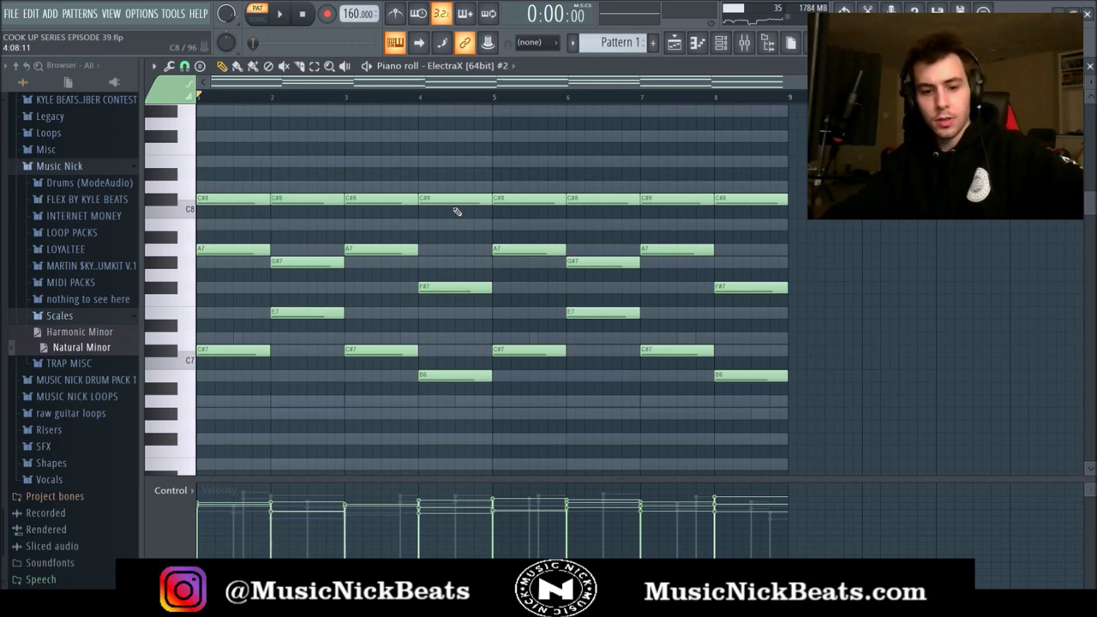
- Flip the cloned ElectraX's chord notes horizontally, then arm mixer track 4 and render it to audio
key("alt+y")
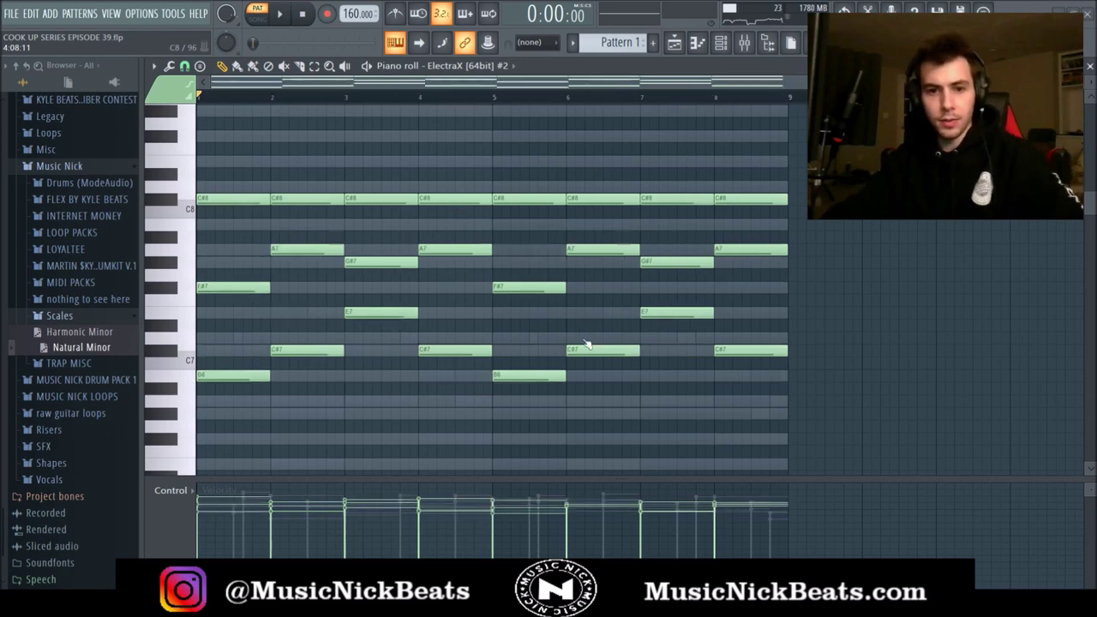
left_click(1089, 67)
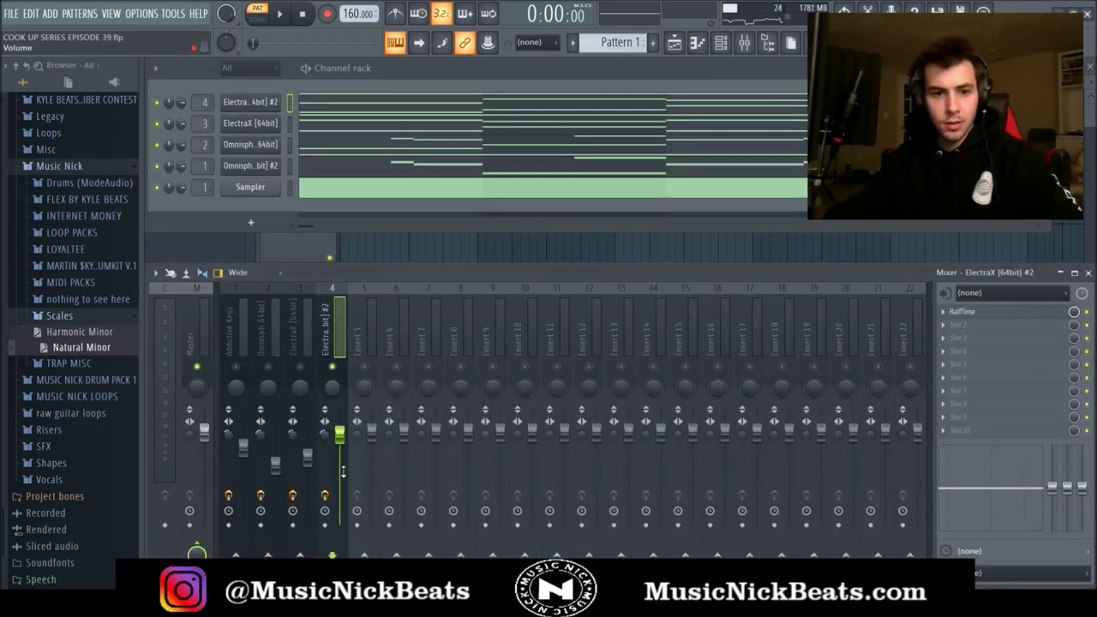
left_click(326, 526)
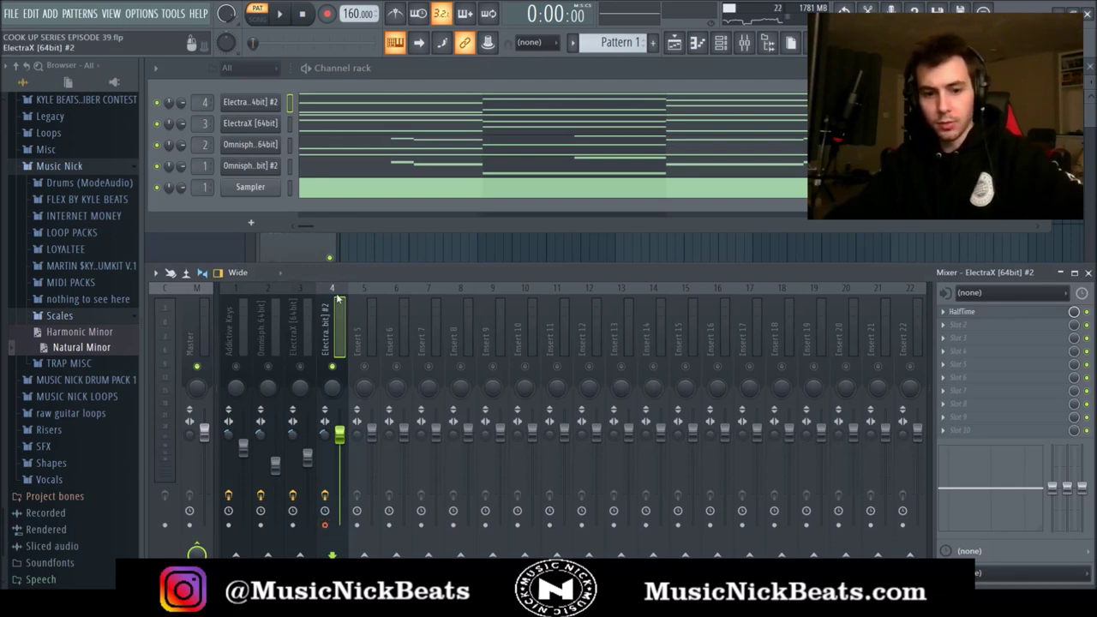
key("alt+r")
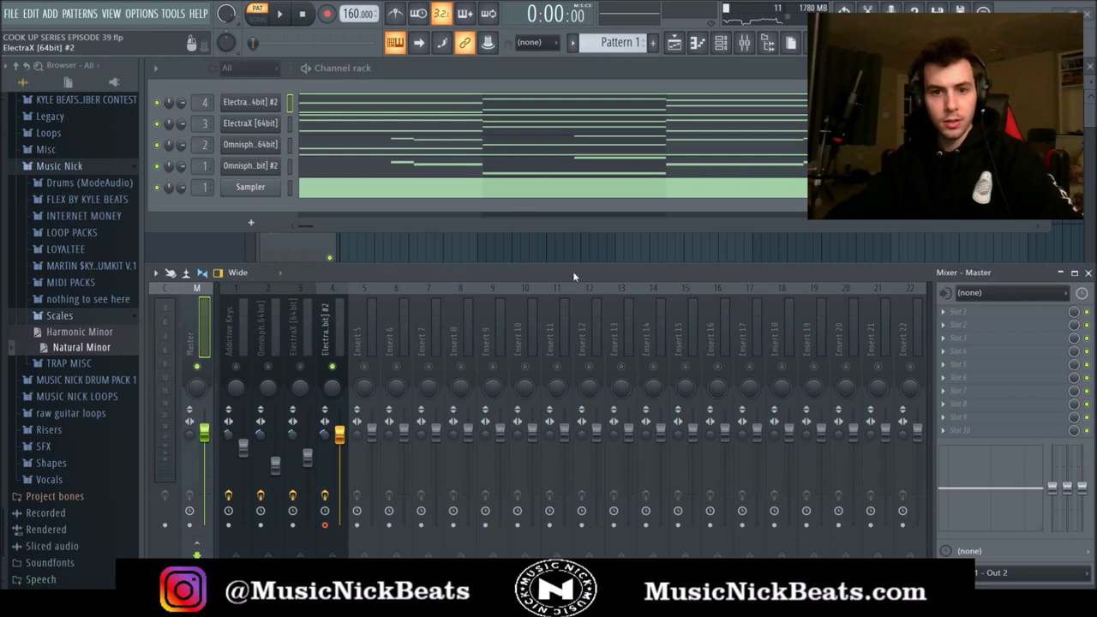
left_click_drag(407, 394, 399, 122)
- Open the rendered ElectraX audio clip from the playlist and reverse it
key("F5")
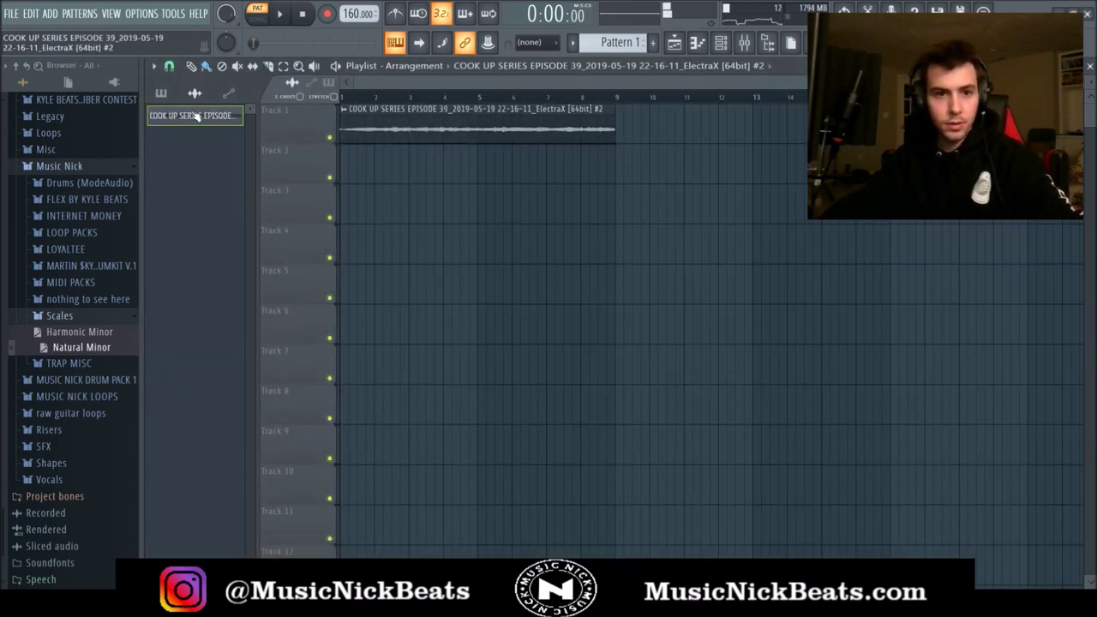
left_click(202, 118)
left_click(387, 283)
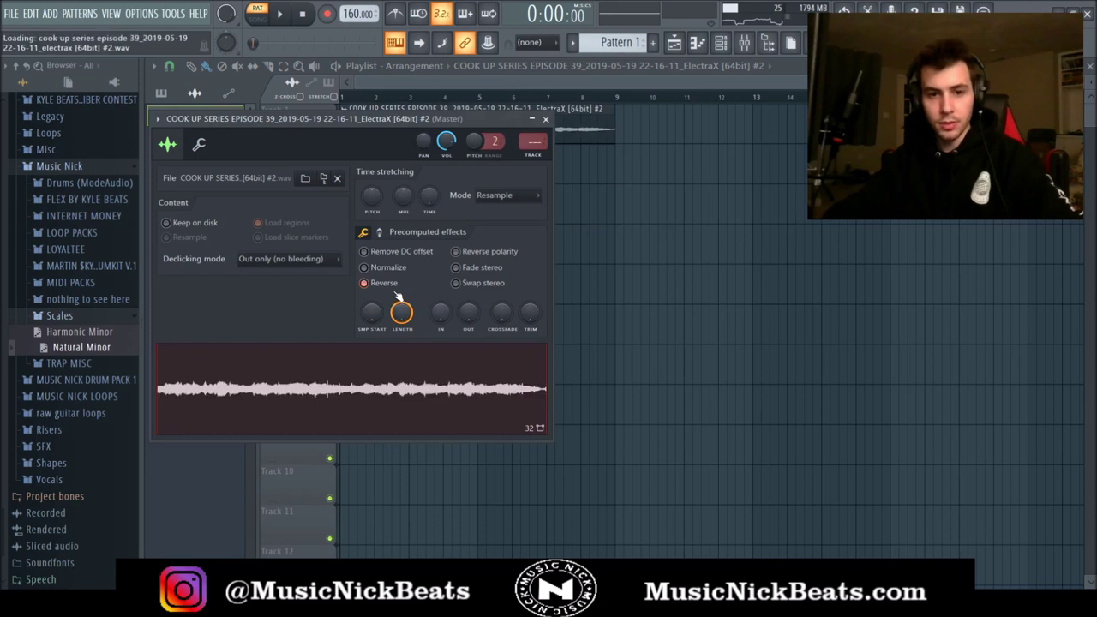
left_click(544, 118)
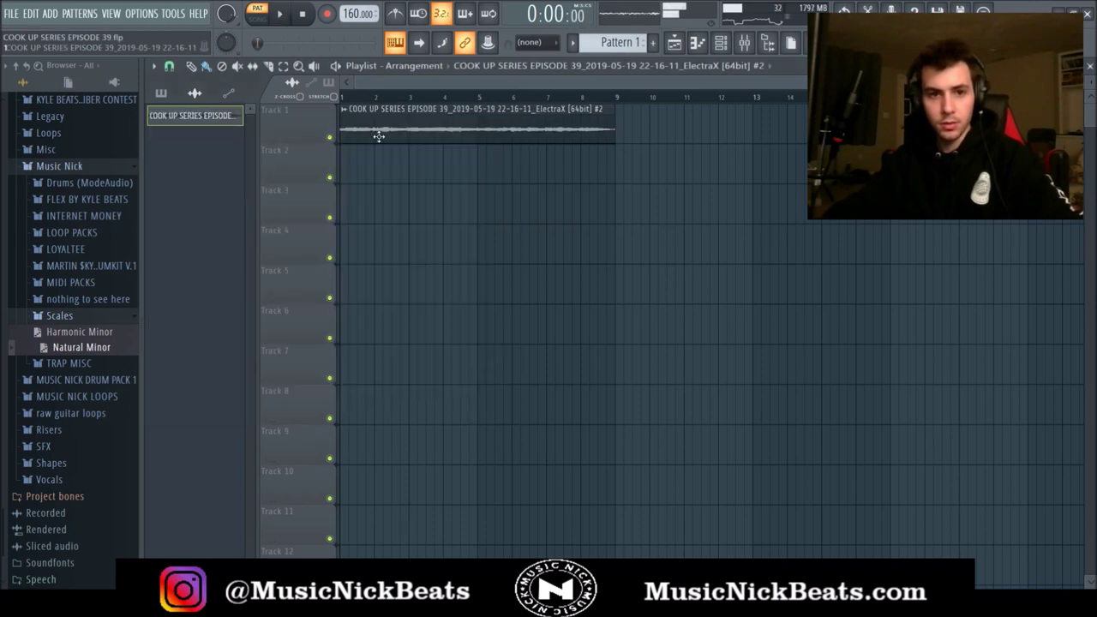
- Switch playback to song mode and unsolo mixer track 4 to hear the reversed arp with the other instruments
left_click(252, 19)
key("F6")
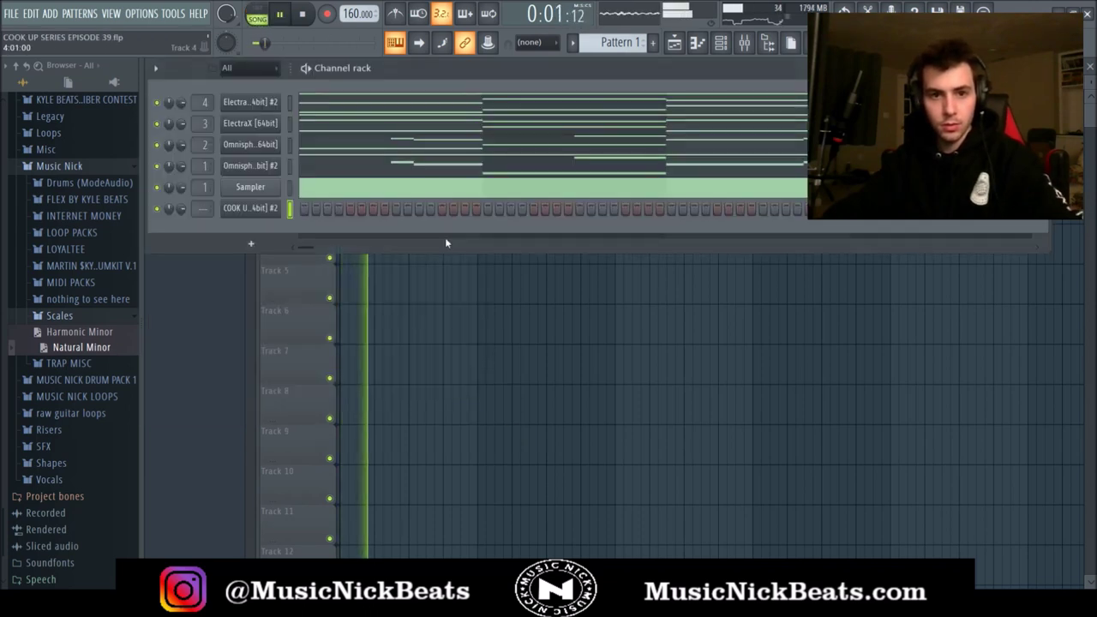
key("F9")
left_click(333, 360)
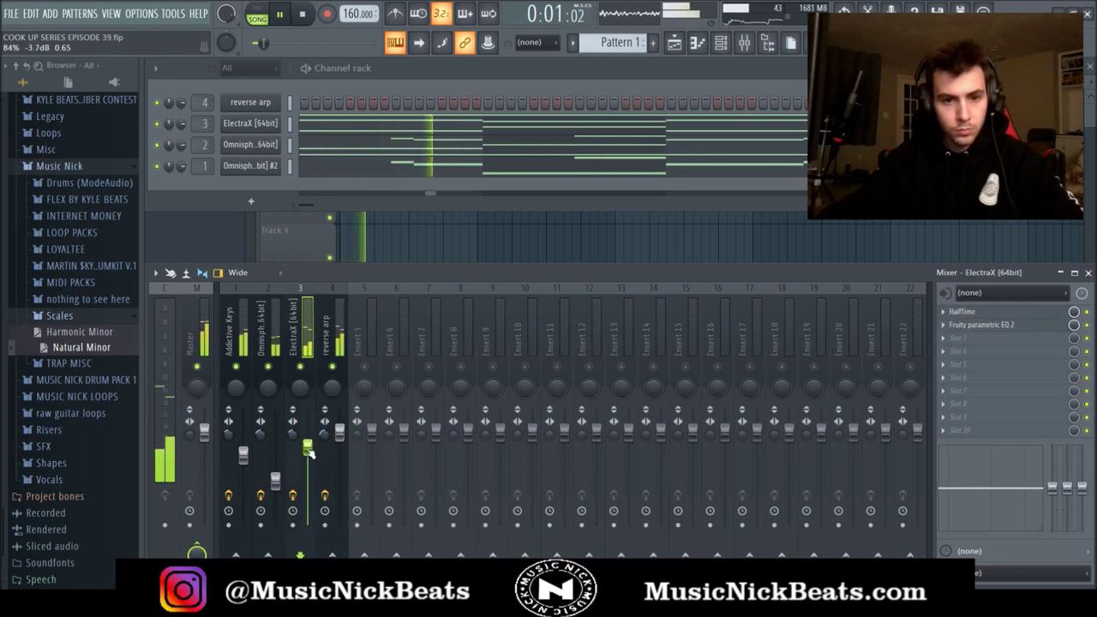
- Rebalance the Omnisphere, ElectraX, reverse arp and flute mixer levels, and reset the name of mixer track 1
left_click_drag(275, 480, 246, 455)
left_click_drag(340, 433, 340, 443)
left_click(308, 452)
left_click(243, 457)
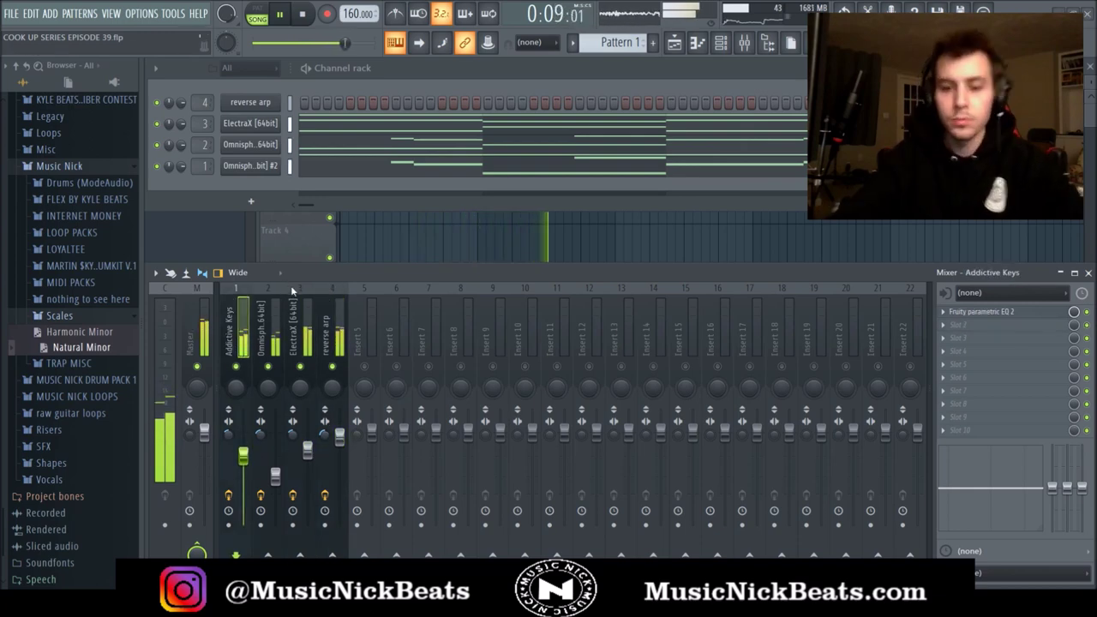
key("ctrl+z")
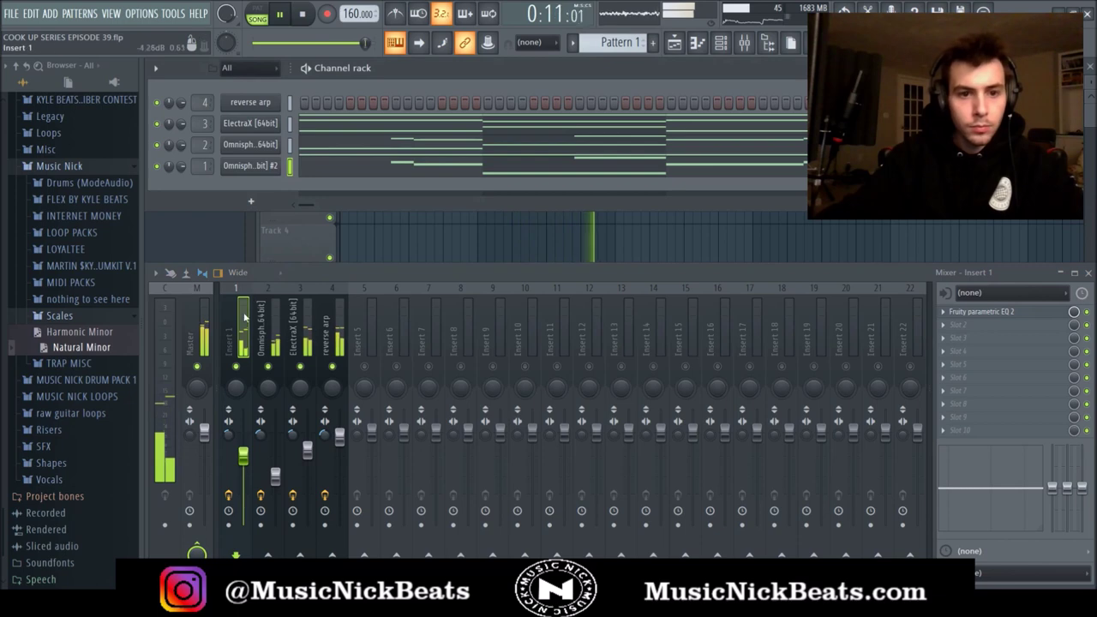
key("space")
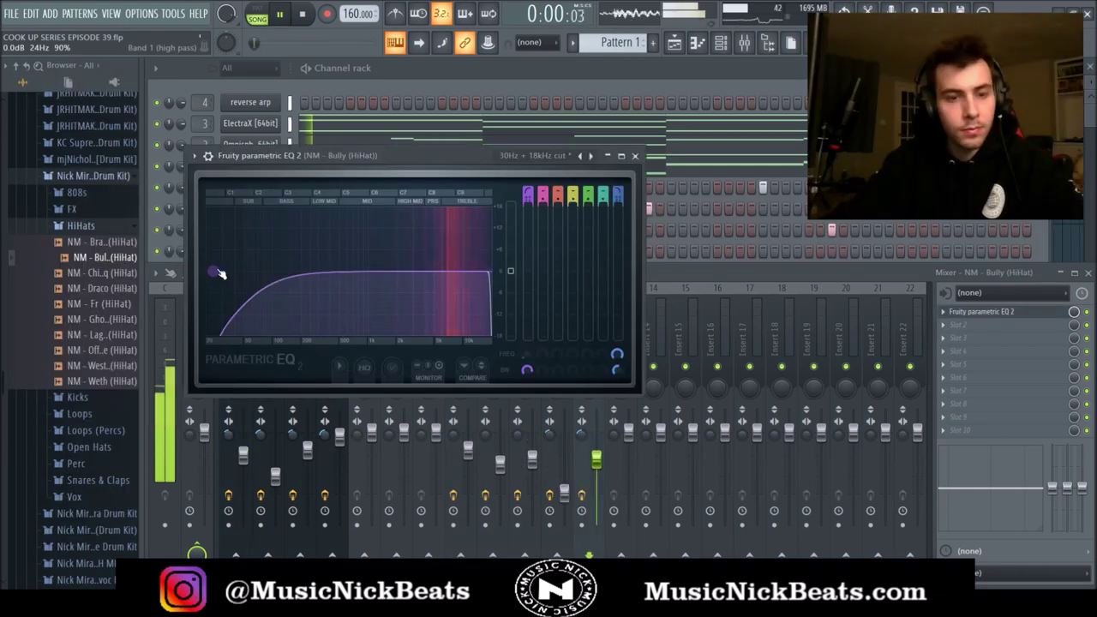
- Raise the high-pass cutoff in the NM - Bully hi-hat's Fruity parametric EQ 2 to remove its low end
left_click_drag(215, 269, 485, 276)
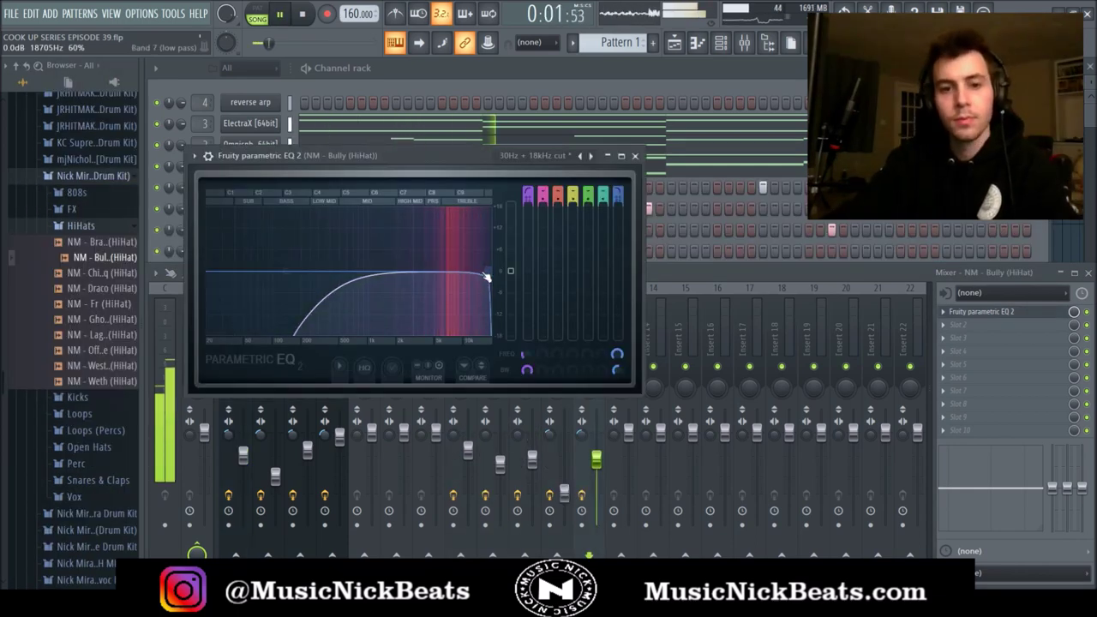
left_click_drag(284, 271, 349, 271)
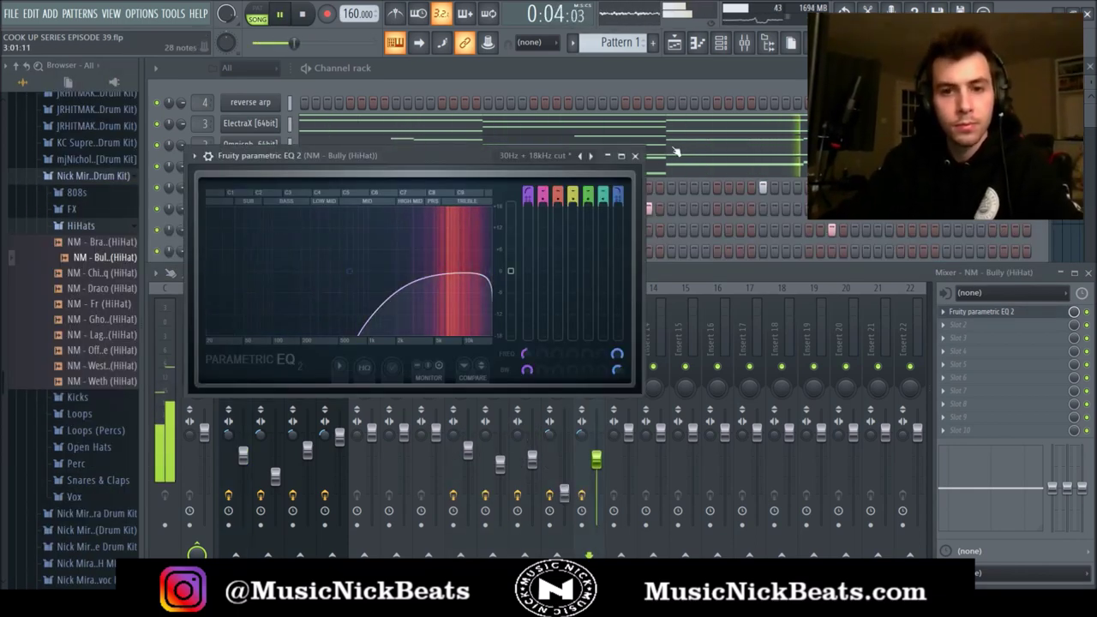
key("Escape")
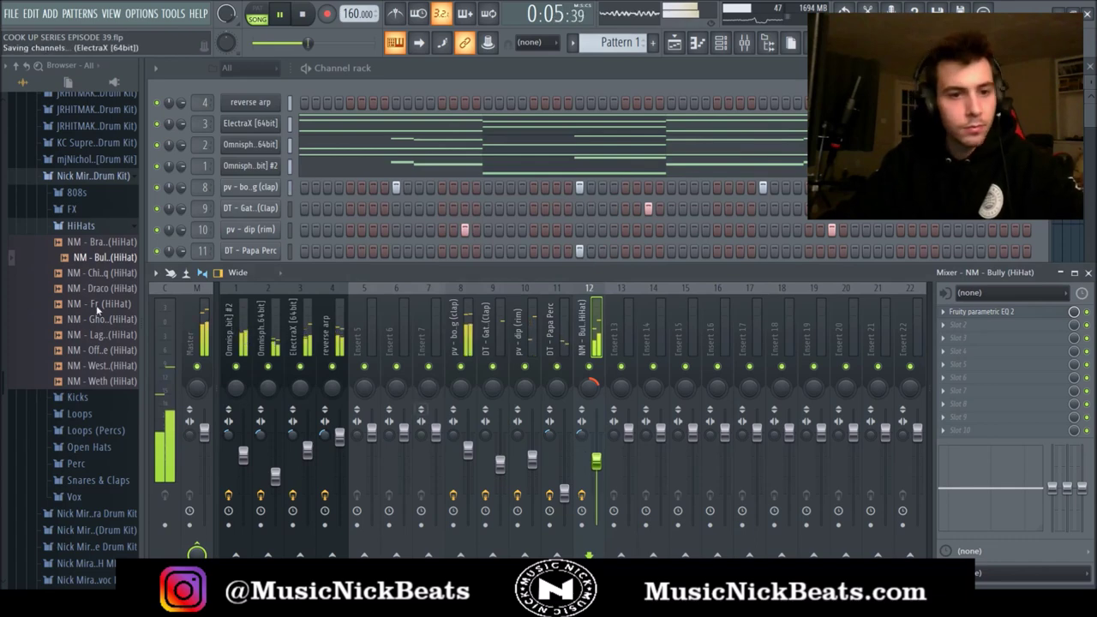
- Add the NM - Weth hi-hat with the NM - Triplet Flow pattern, route it to mixer track 13, and set its level
left_click(110, 381)
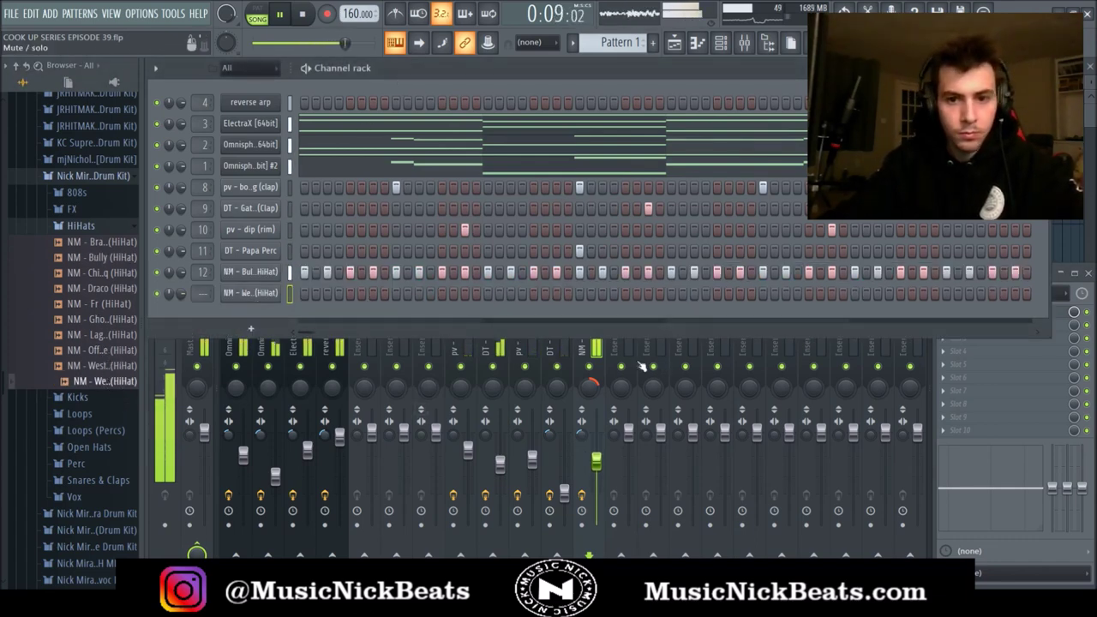
left_click(631, 351)
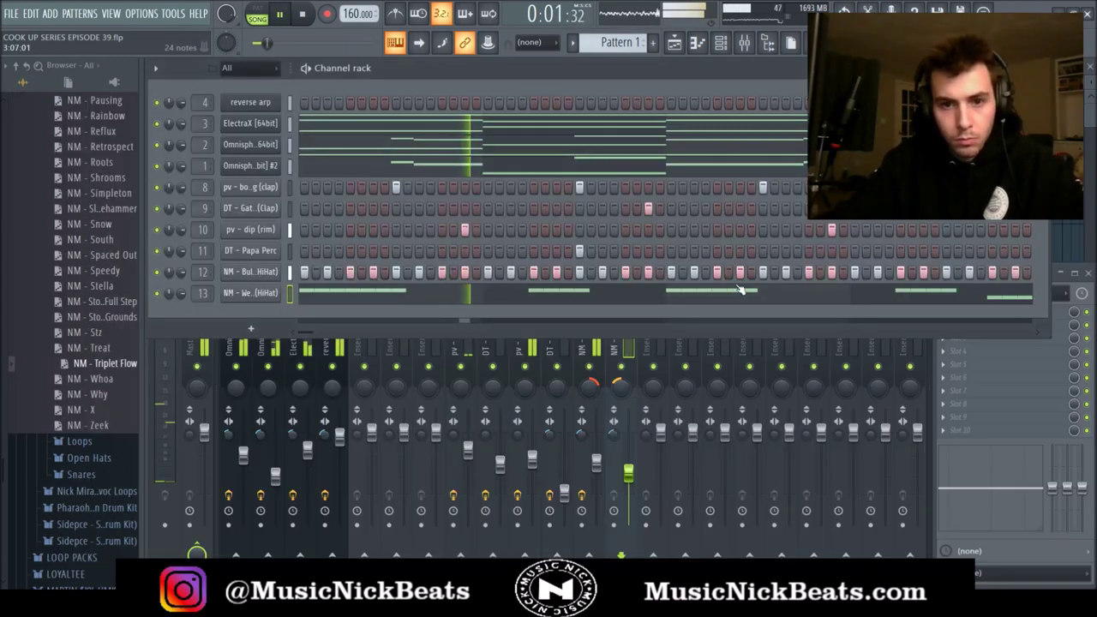
left_click(630, 450)
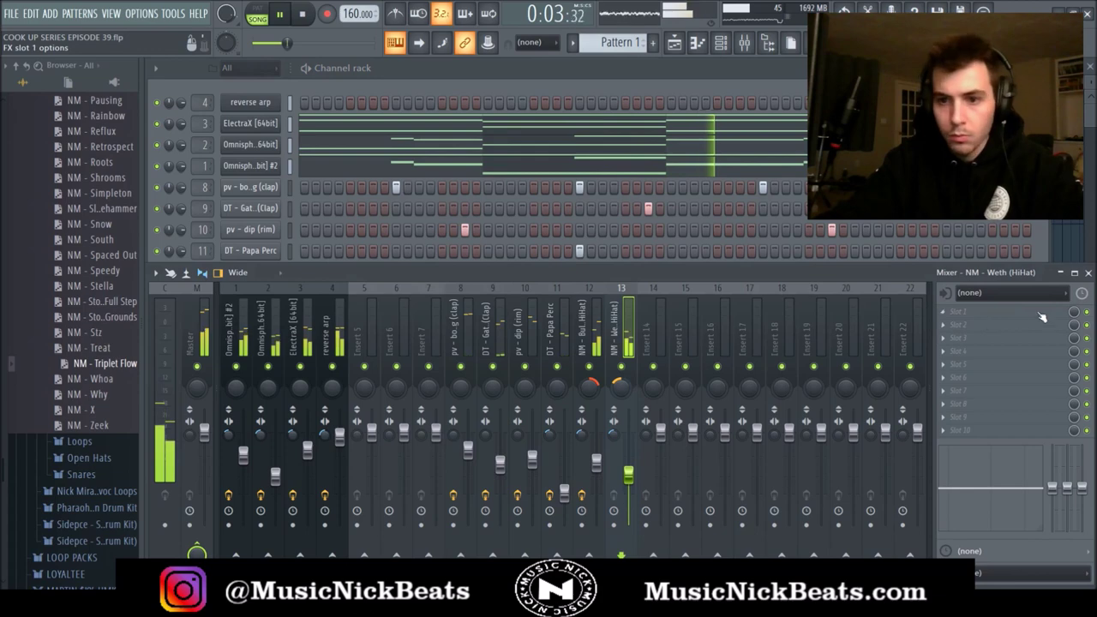
- Insert Fruity parametric EQ 2 on the NM - Weth track with the 30Hz + 18kHz cut preset and a high-pass around 170 Hz
left_click(750, 447)
left_click(232, 193)
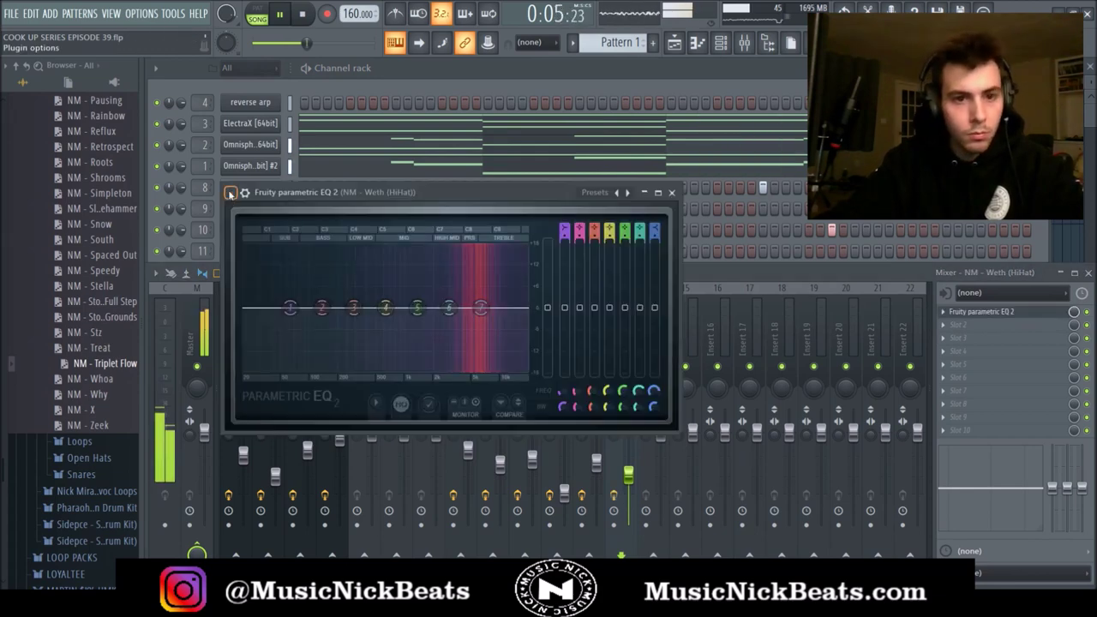
left_click(393, 297)
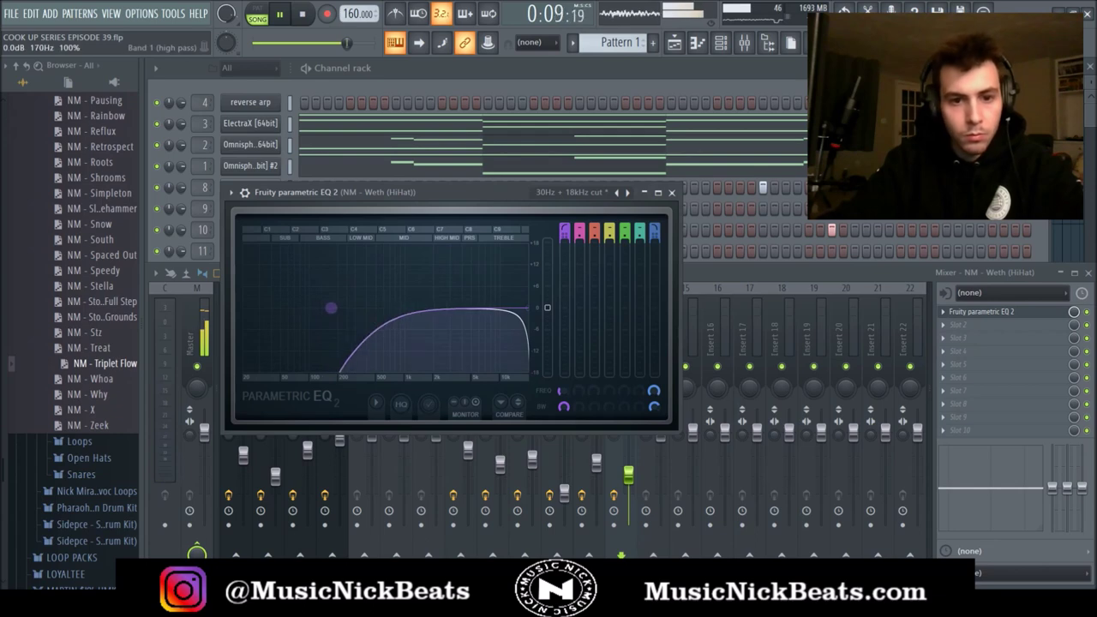
left_click(671, 192)
- Duplicate the first four bars of NM - Weth hi-hat notes into bars 5 to 8
left_click(217, 314)
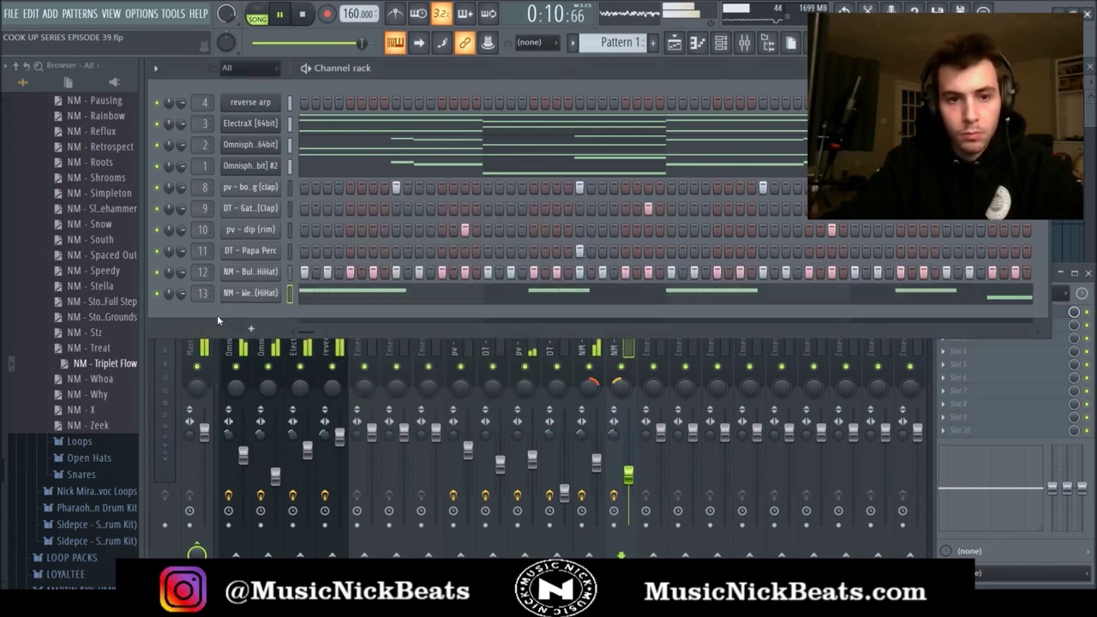
left_click(322, 292)
left_click_drag(495, 98, 37, 250)
key("ctrl+b")
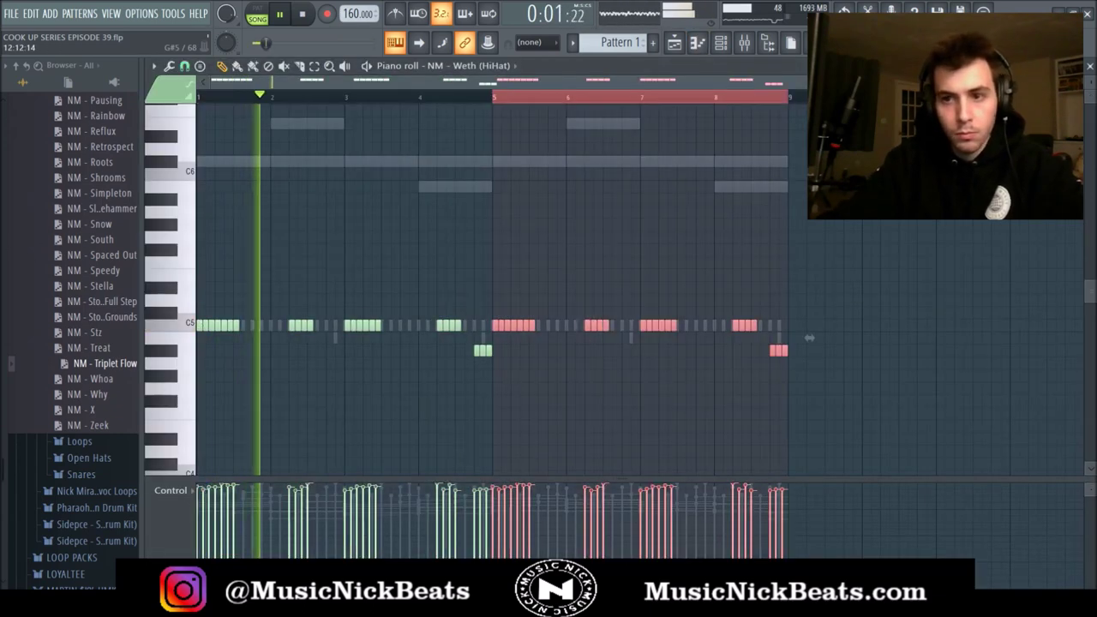
left_click(1089, 66)
- Rebalance the mixer levels of the NM - Weth hi-hat, pv - dip rim and DT - Gat clap
left_click(647, 478)
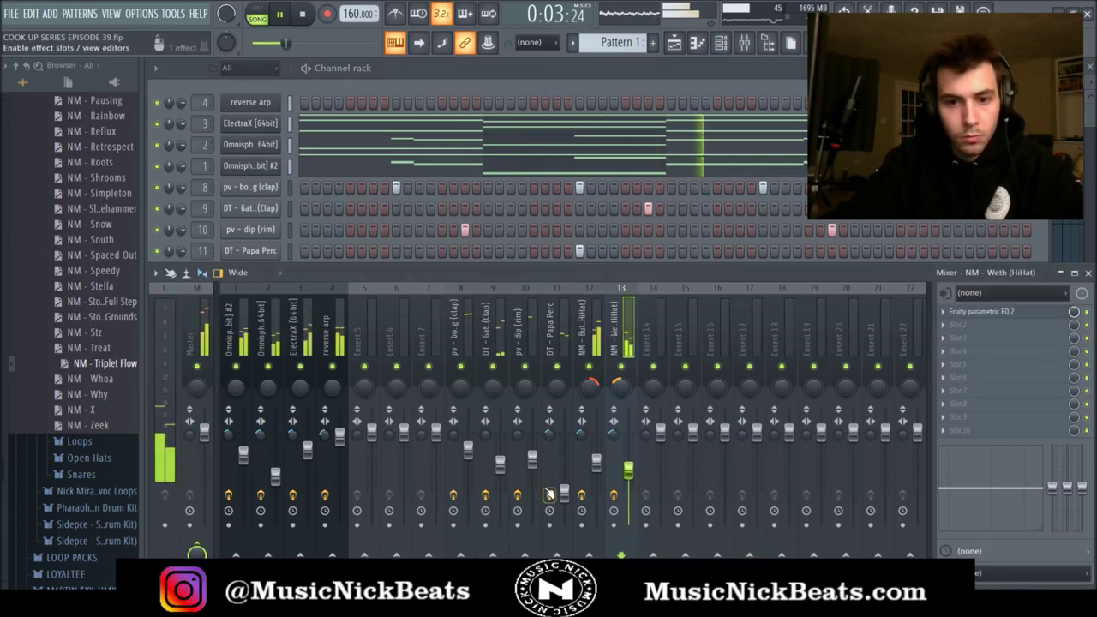
key("Left")
key("Left")
key("Left")
key("Left")
key("Left")
left_click_drag(533, 463, 533, 469)
left_click(502, 465)
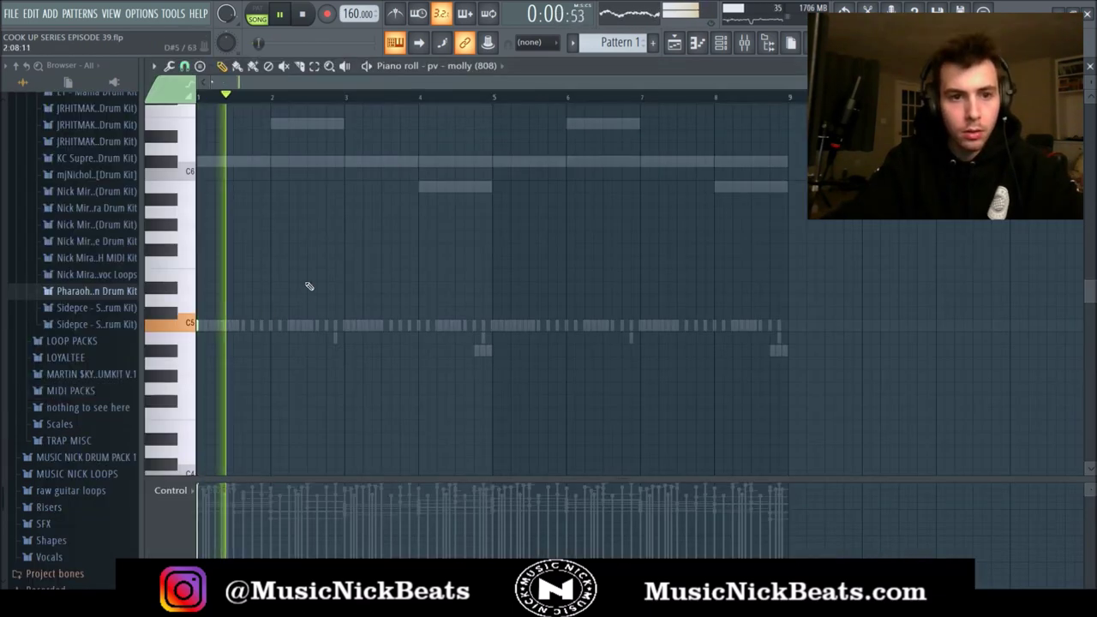
- Place short pv - molly 808 notes on F#6, E6 and C#6 from bar 1 to the start of bar 3, following the melody
key("space")
scroll(309, 285, "up", 2)
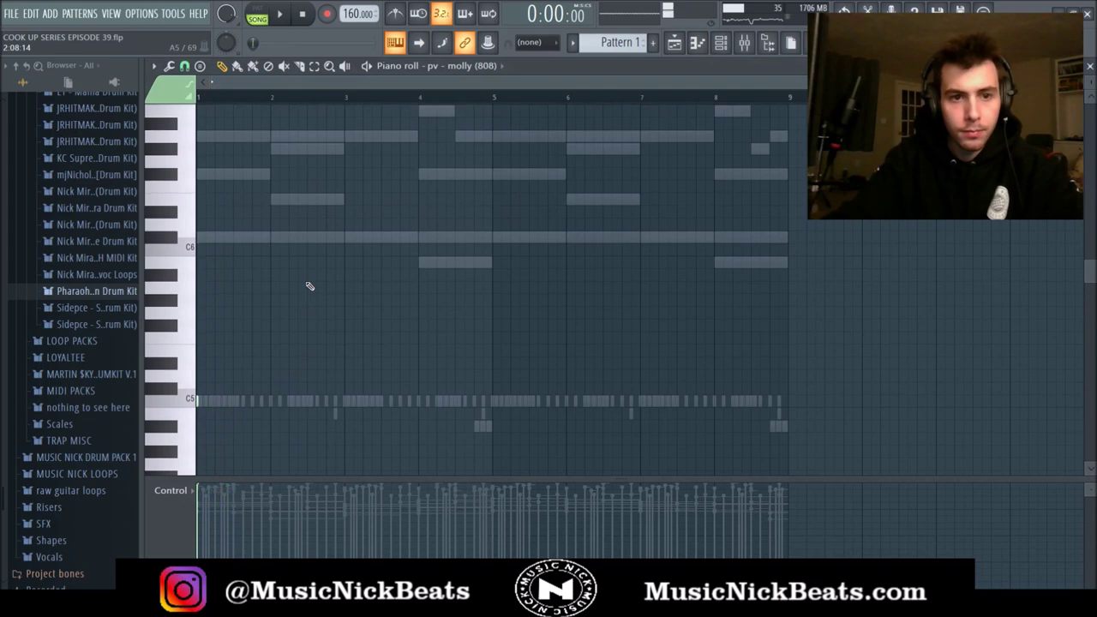
key("space")
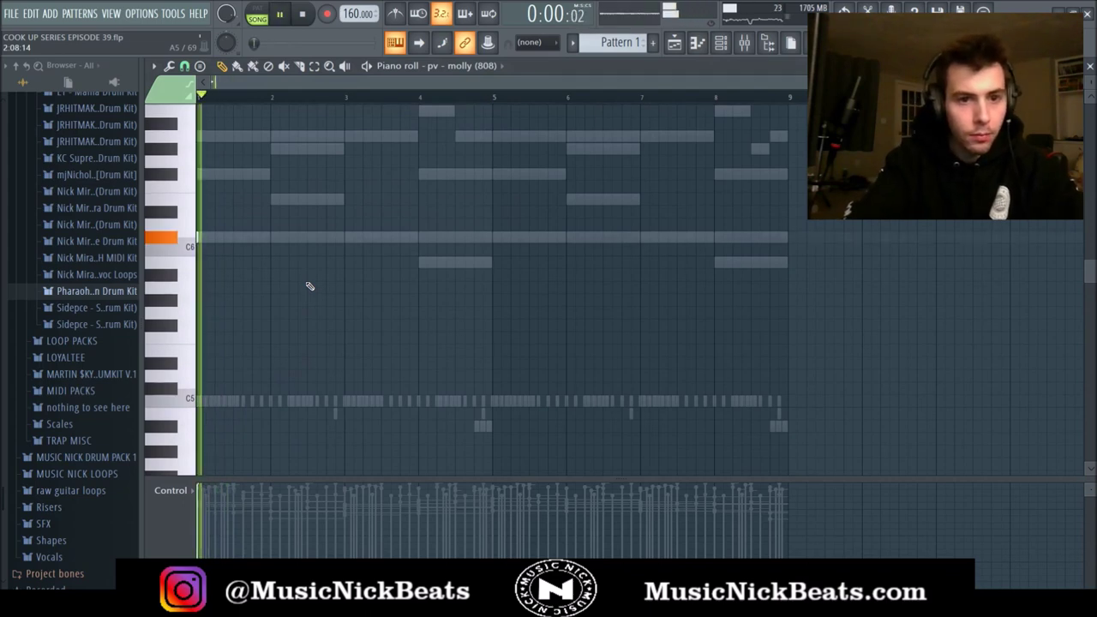
key("space")
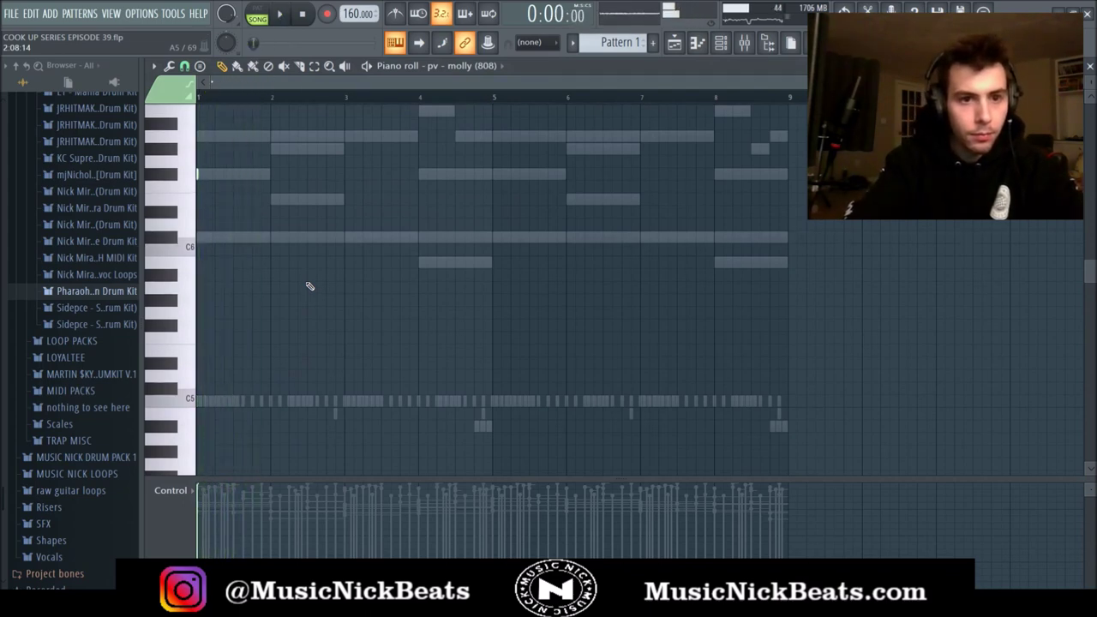
key("space")
key("space")
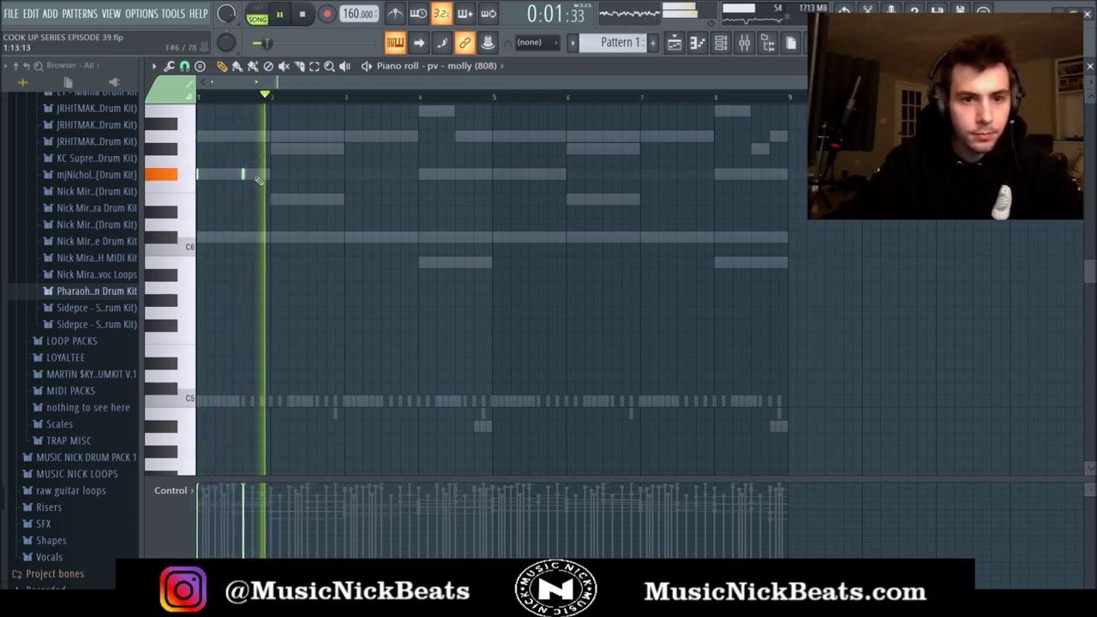
left_click(252, 175)
left_click(306, 200)
left_click_drag(309, 200, 288, 199)
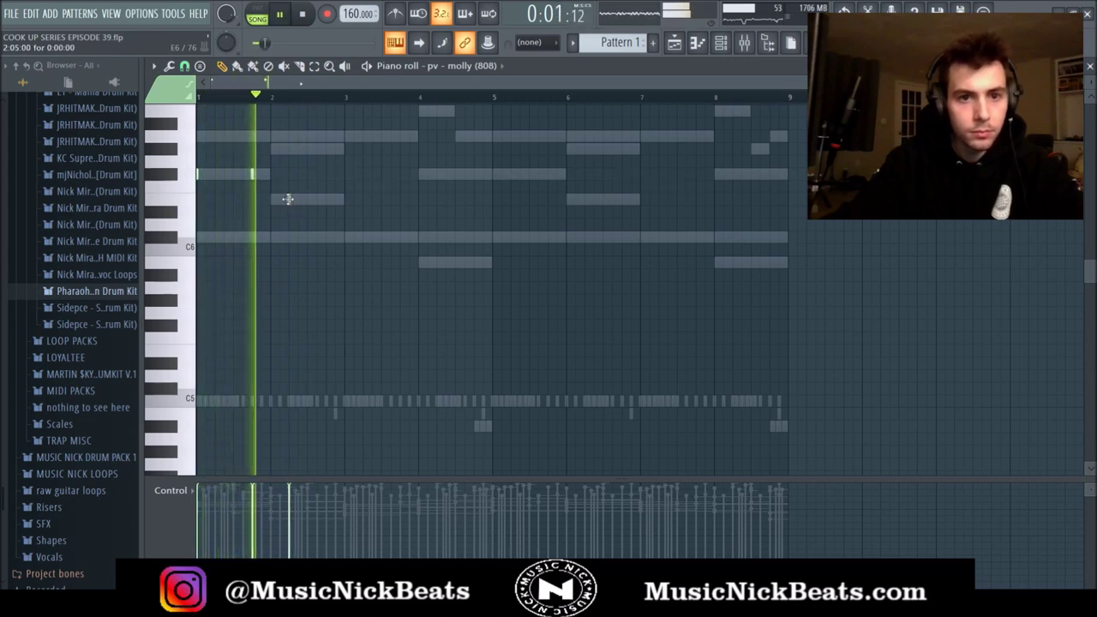
left_click(325, 237)
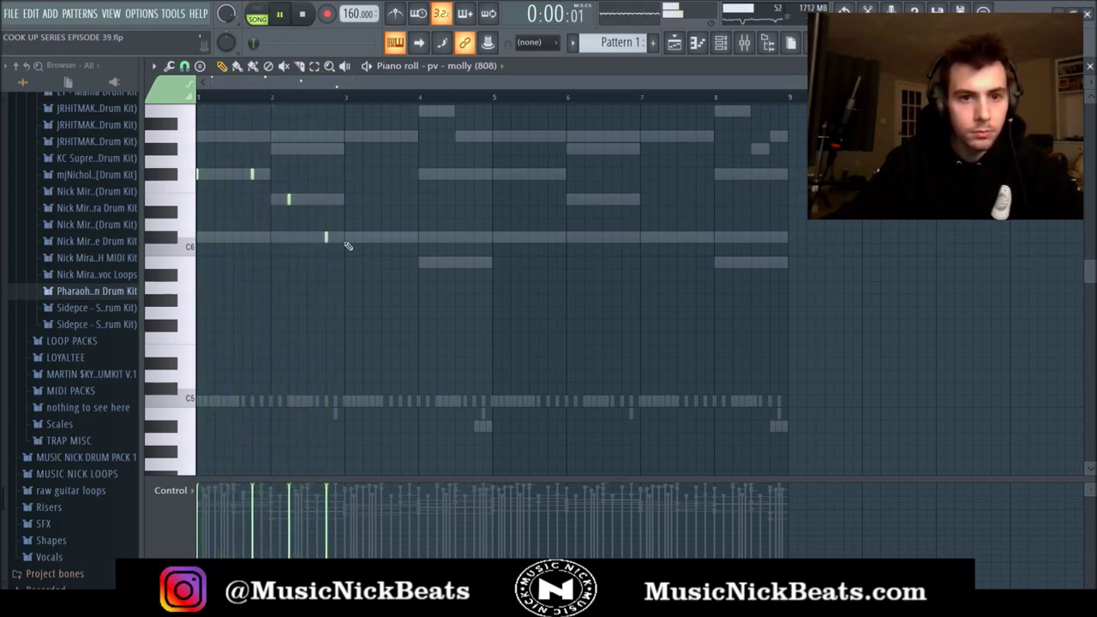
left_click(343, 237)
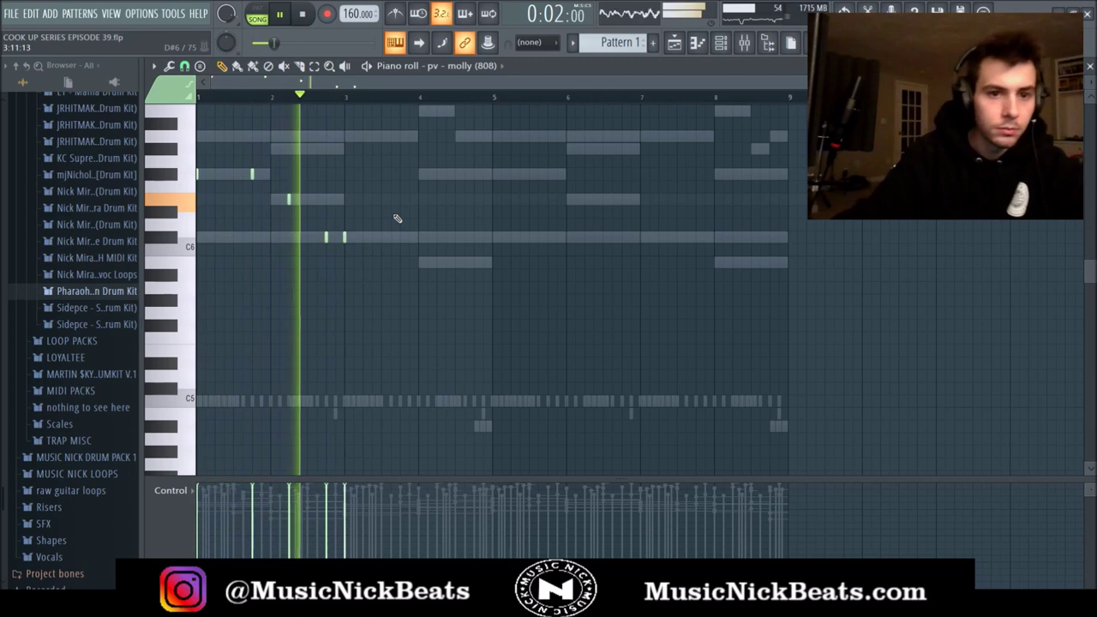
- Continue the short 808 notes with C#6 in bar 3 and B5 in bar 4, and carry the bassline through bar 8
left_click(400, 237)
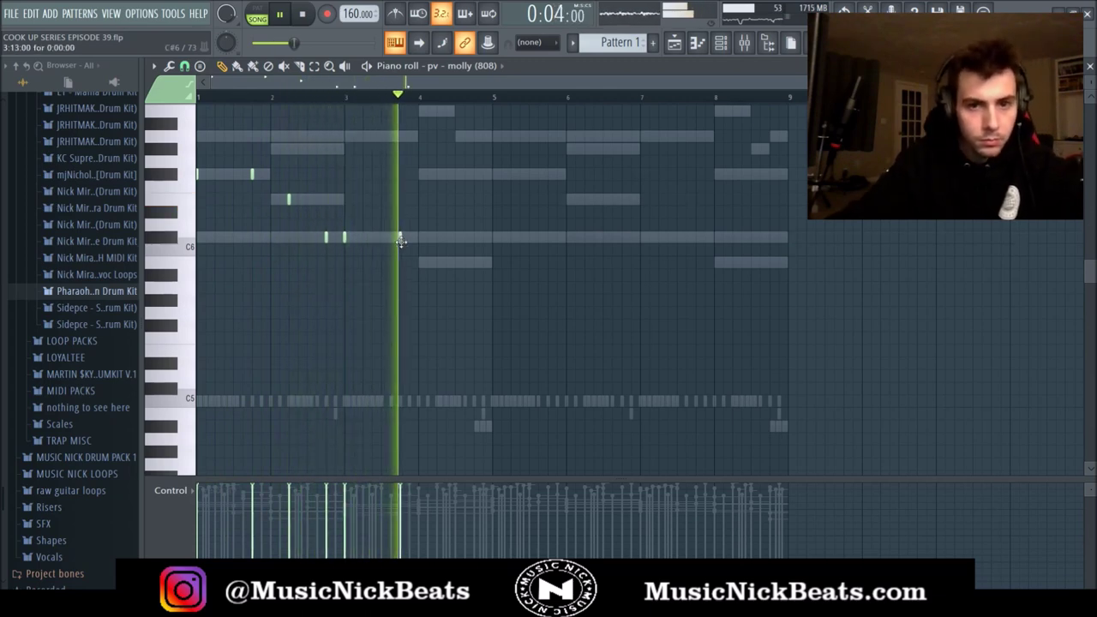
left_click(436, 263)
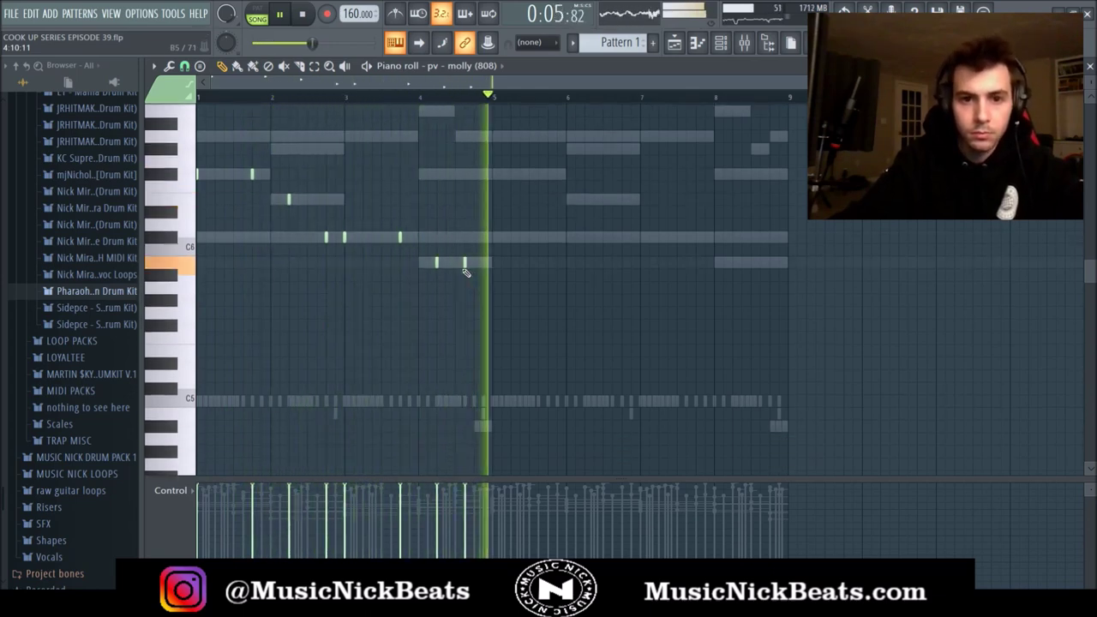
left_click(474, 262)
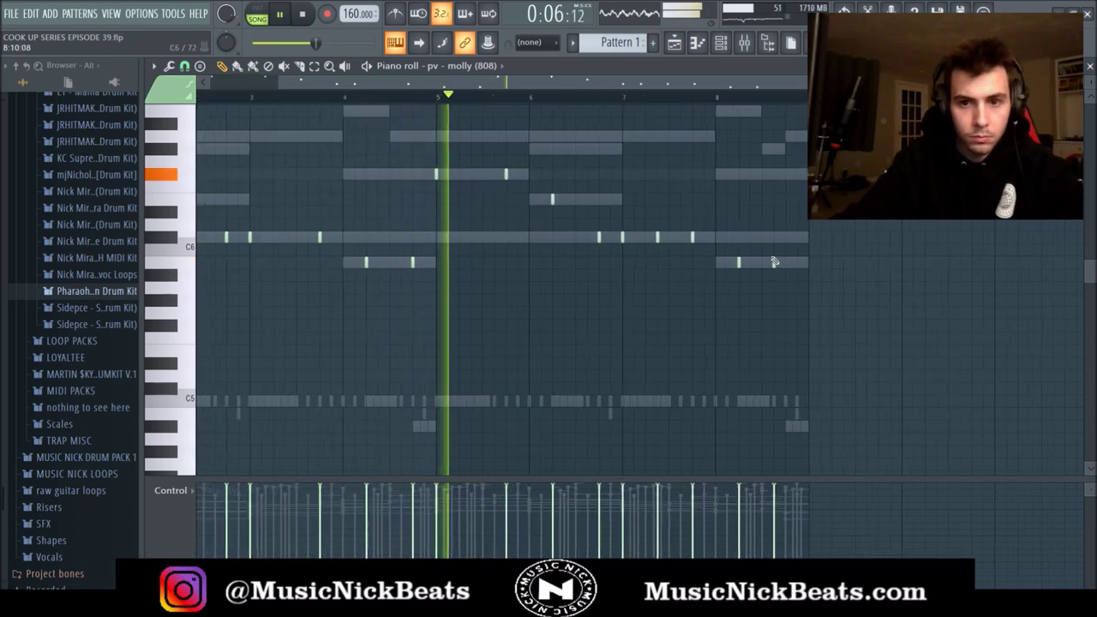
scroll(773, 262, "down", 1)
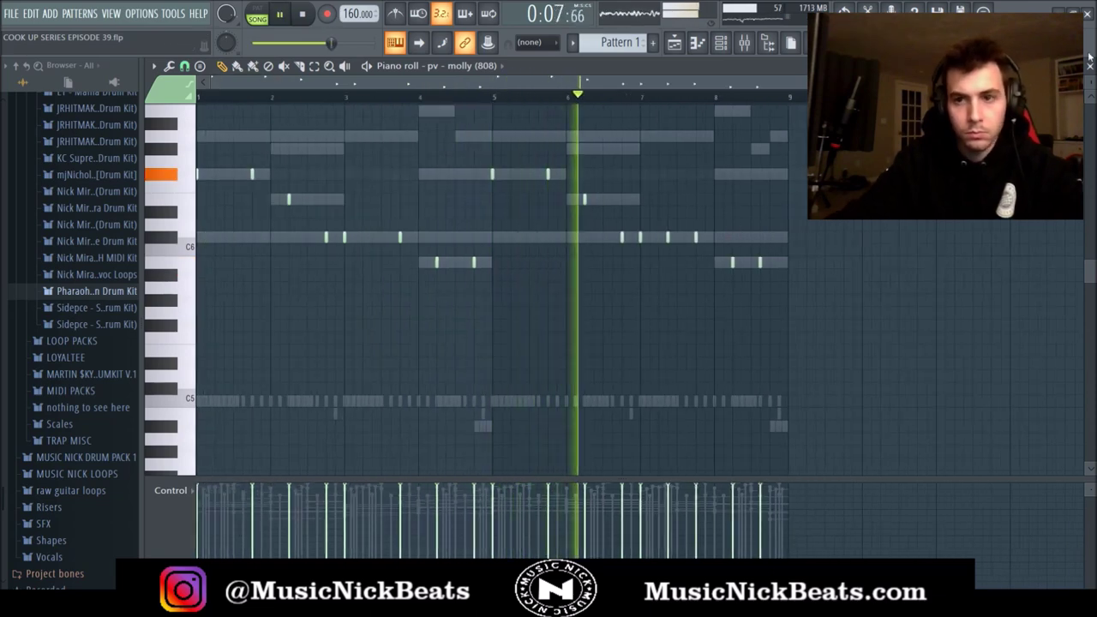
- Lower all the 808 notes by one octave and lengthen them so each reaches the following note
key("ctrl+a")
key("ctrl+Down")
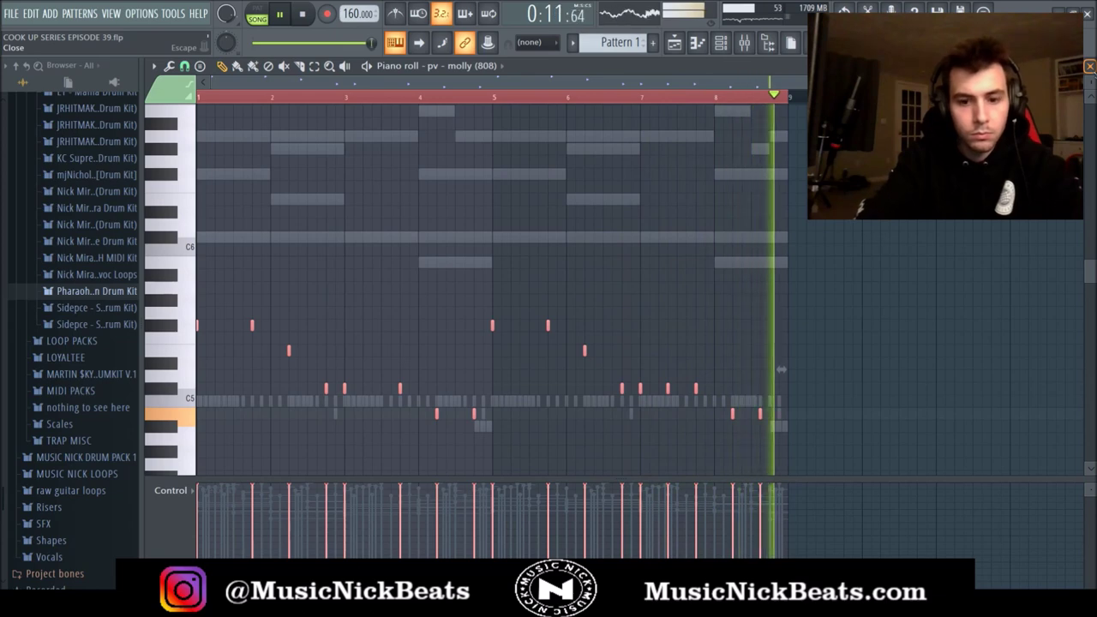
key("ctrl+l")
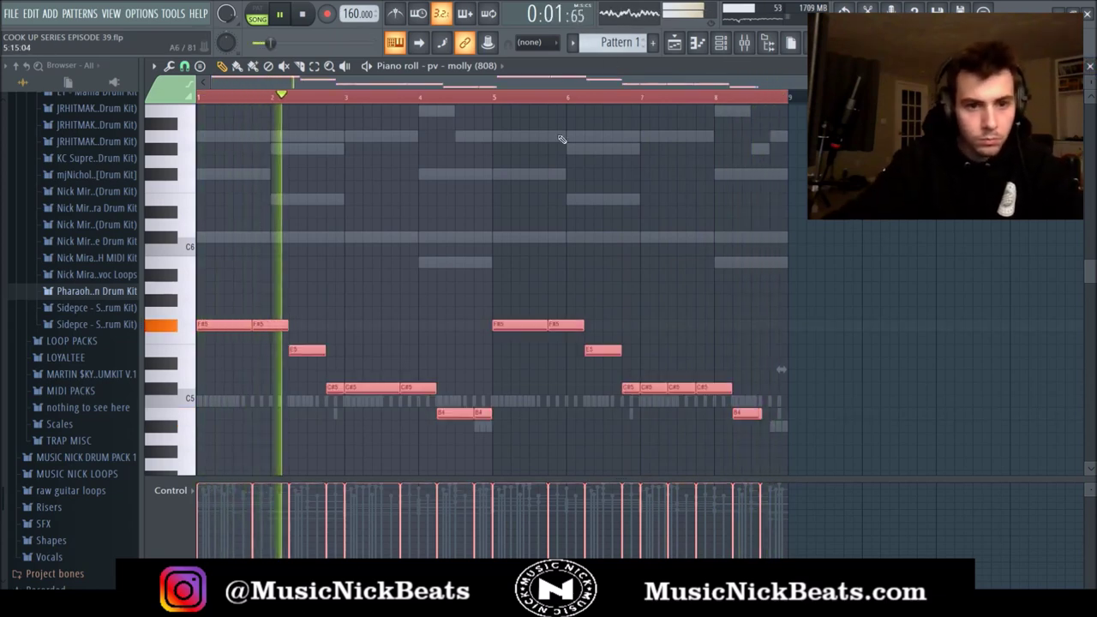
left_click(233, 293, "ctrl")
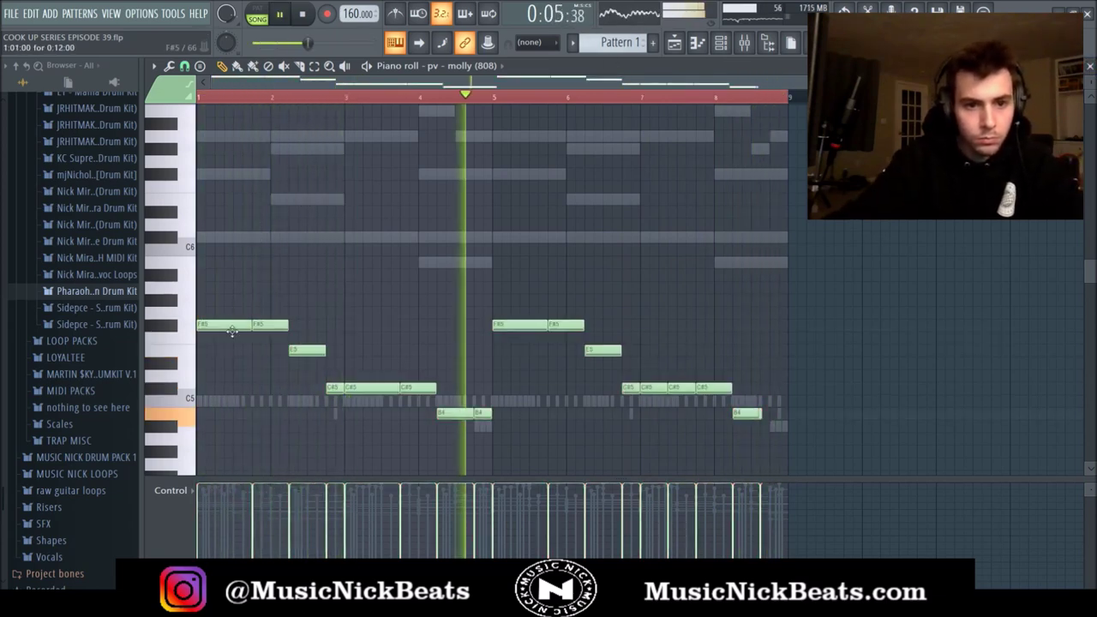
- Shorten the first F#5 808 note and the C#5 note at the start of bar 3 to about half a bar each
key("space")
key("space")
key("space")
left_click_drag(241, 329, 231, 328)
key("space")
left_click(198, 98)
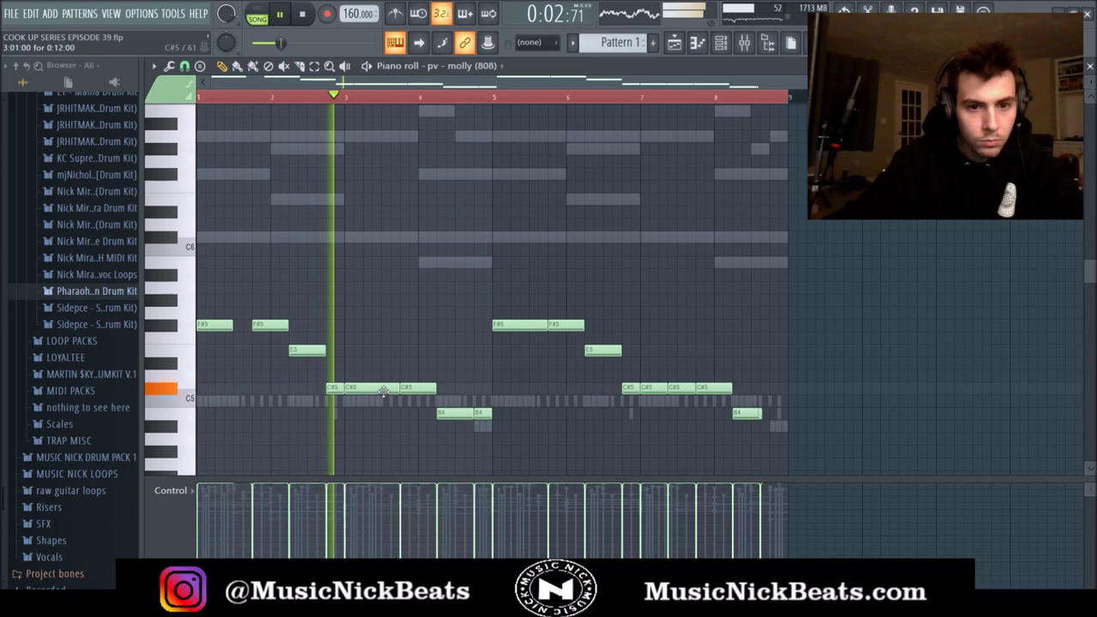
left_click_drag(397, 389, 382, 389)
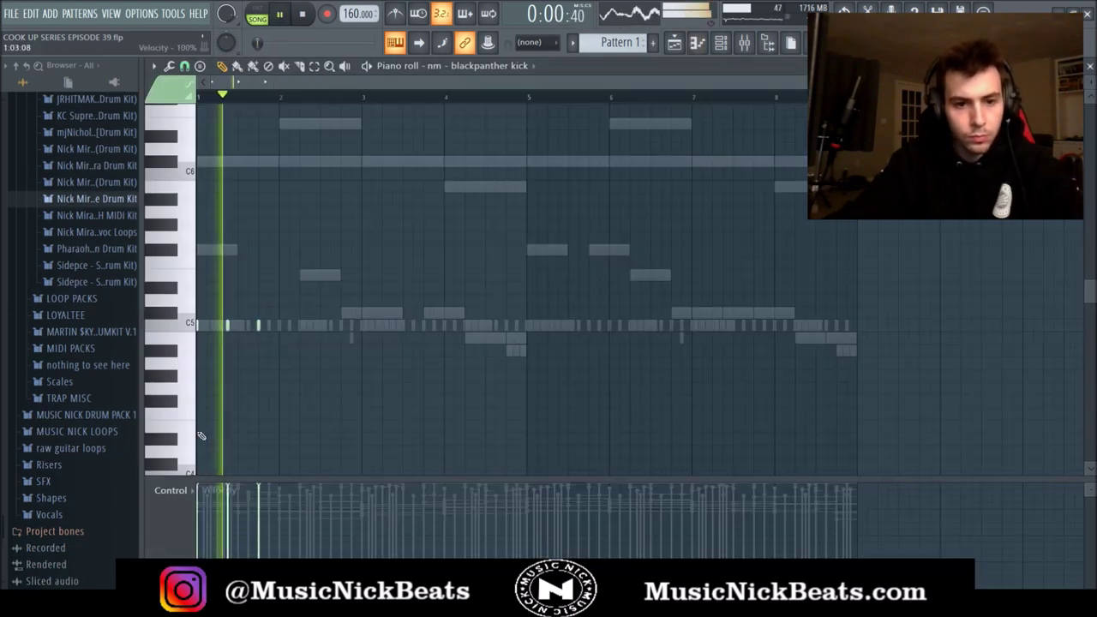
- Add nm - blackpanther kick hits on steps 5 and 11 of bar 2 and at the start of bar 3
left_click(300, 326)
key("space")
key("space")
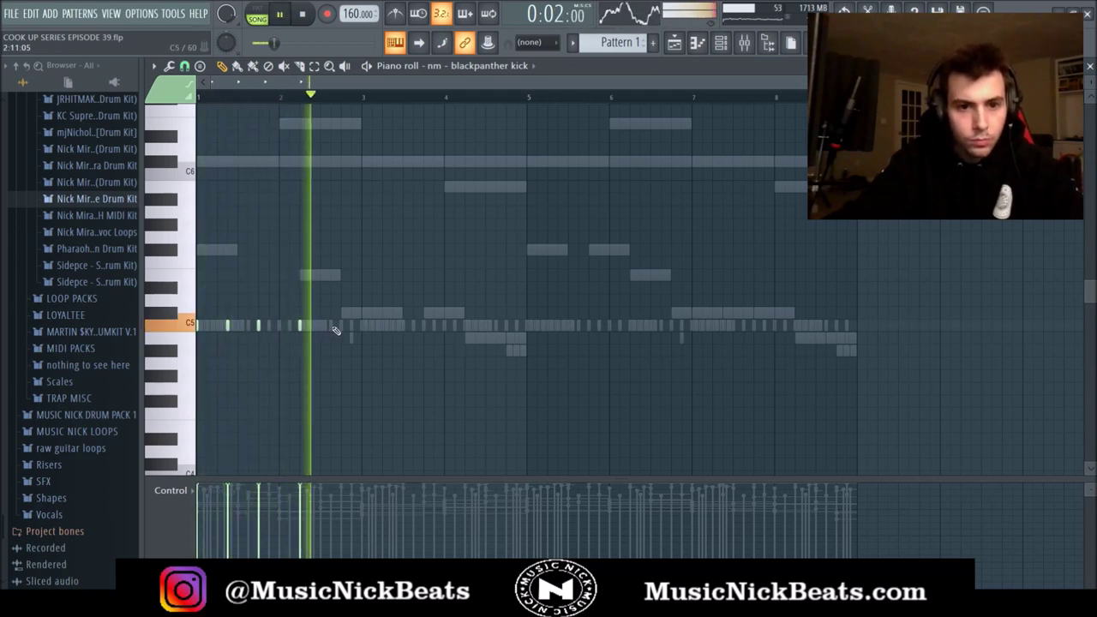
key("space")
key("space")
scroll(334, 336, "up", 3)
left_click(331, 327)
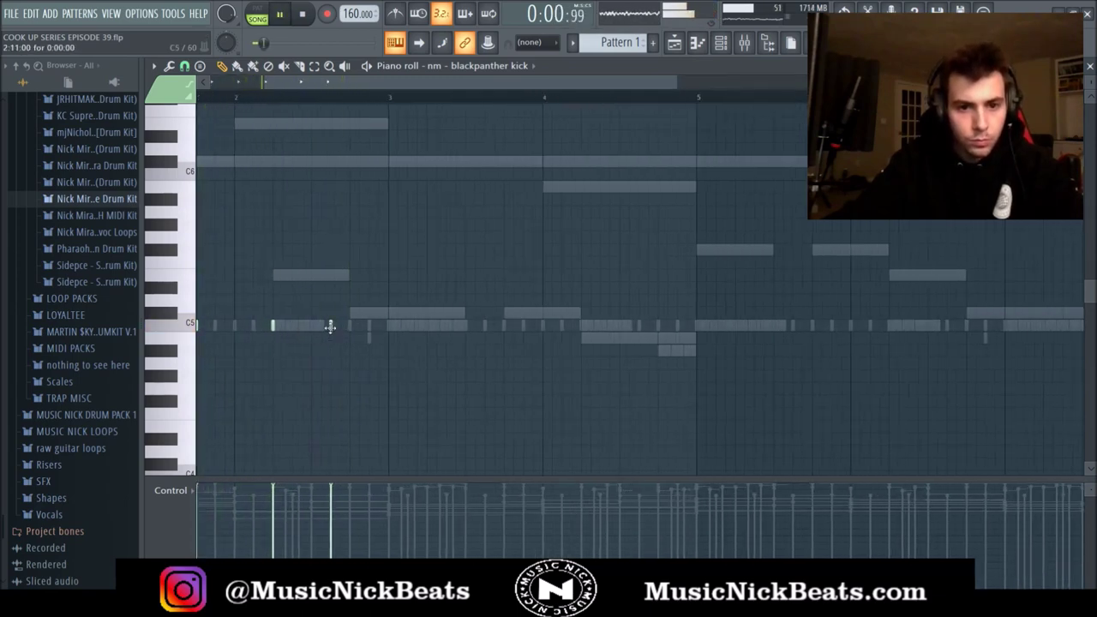
scroll(343, 328, "down", 2)
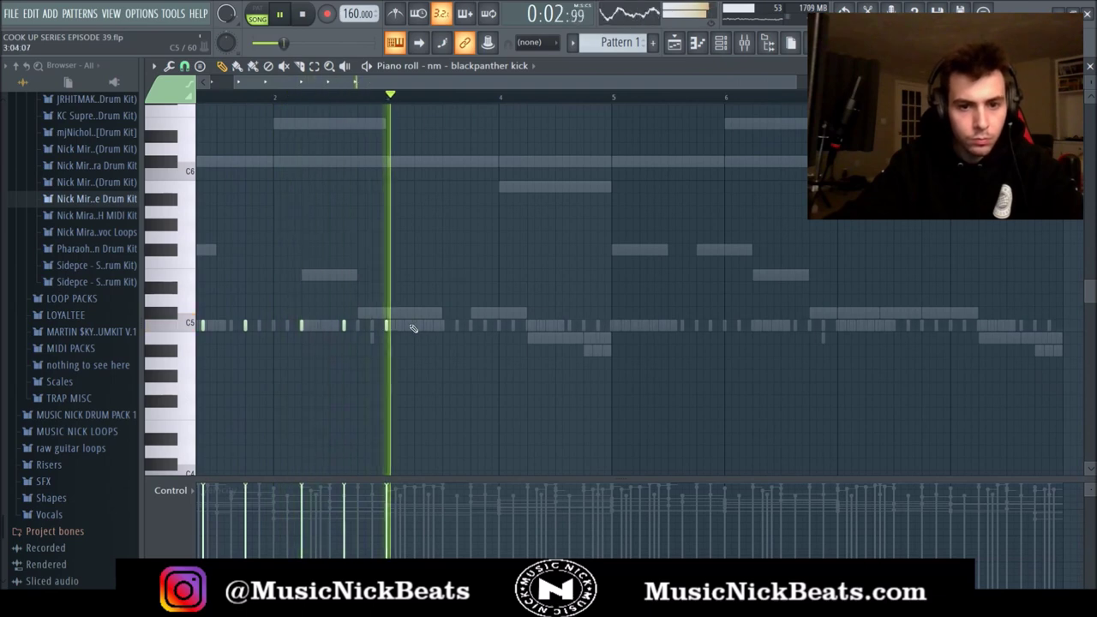
key("space")
key("space")
scroll(429, 326, "down", 2)
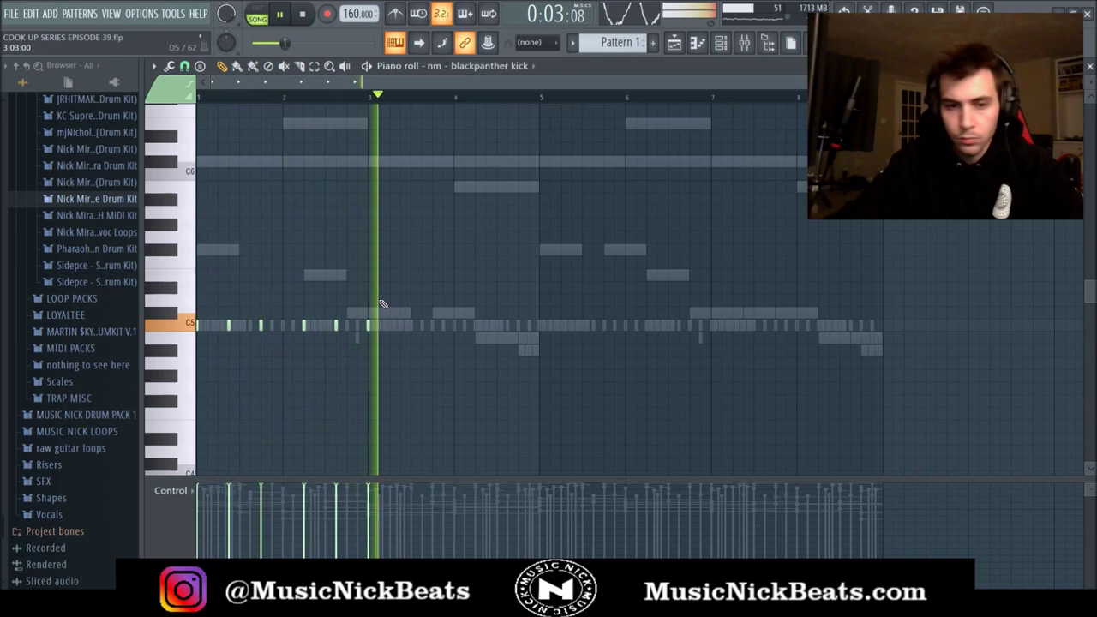
- Extend the nm - blackpanther kick pattern with hits on steps 7 and 13 of bar 3 and steps 5 and 11 of bar 4
key("space")
key("space")
scroll(404, 332, "up", 2)
left_click(401, 326)
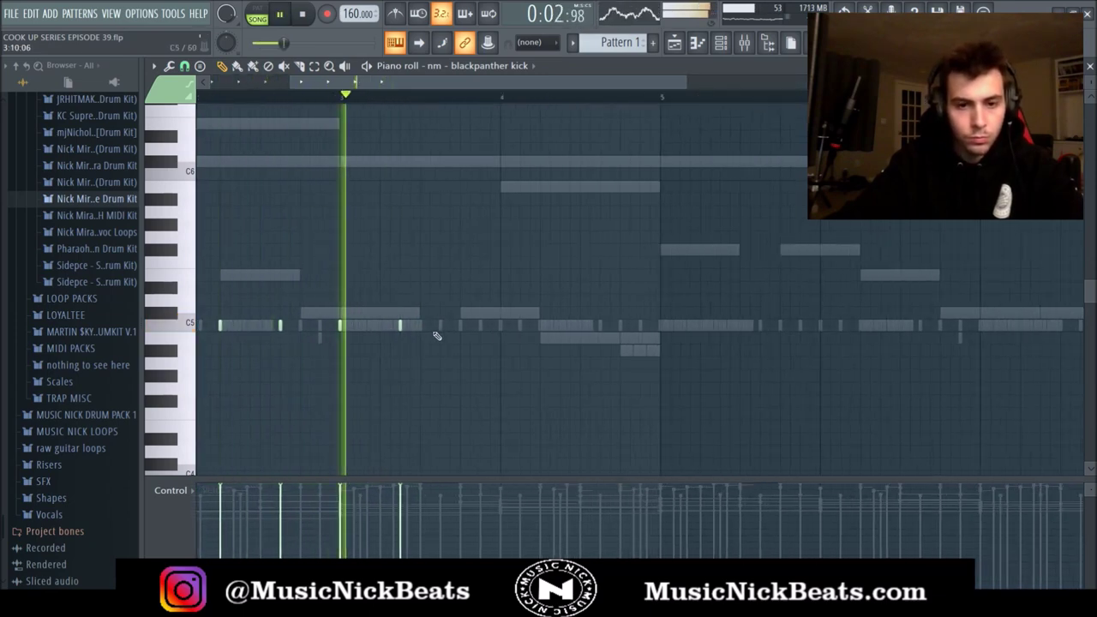
scroll(455, 334, "down", 2)
key("space")
key("space")
scroll(480, 331, "up", 2)
left_click(509, 325)
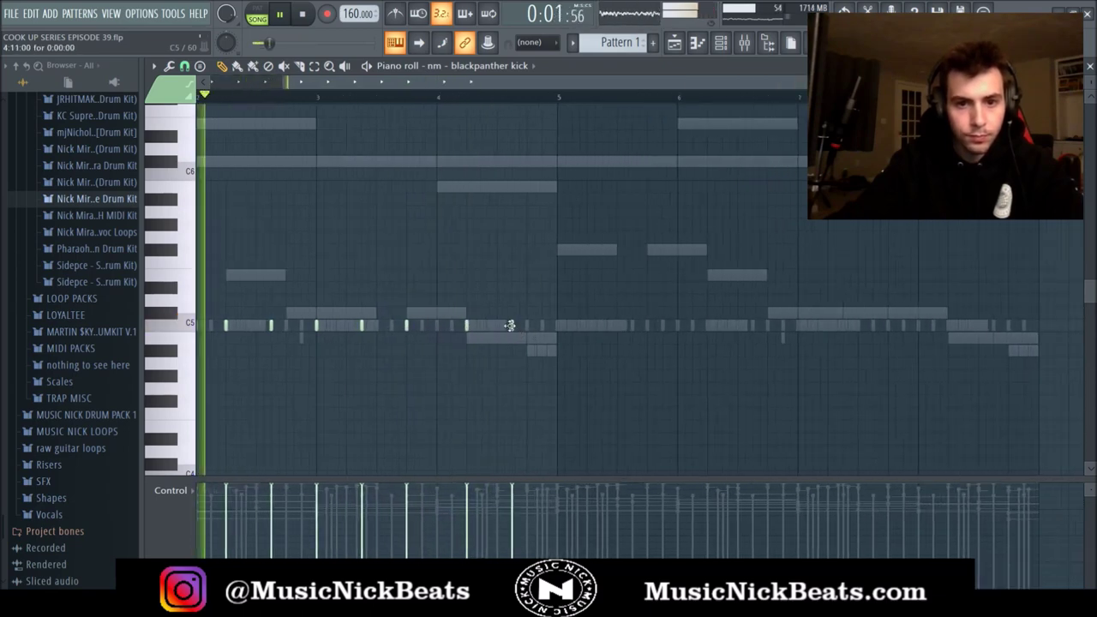
scroll(497, 315, "down", 2)
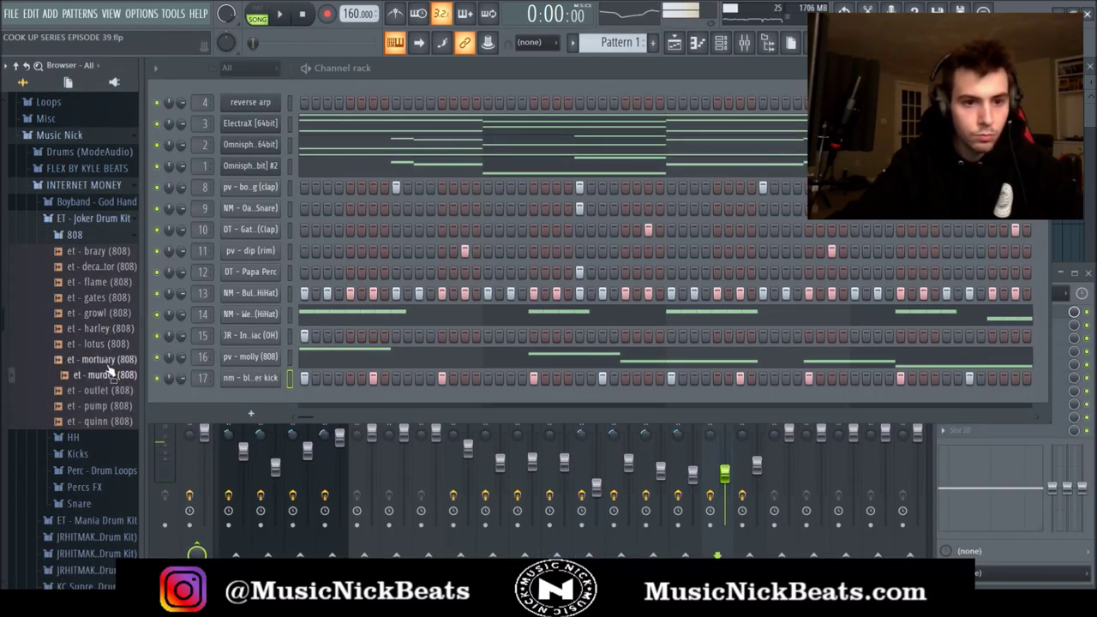
- Replace the pv - molly 808 sample with et - mortuary (808) and lower its mixer level
left_click_drag(245, 361, 248, 361)
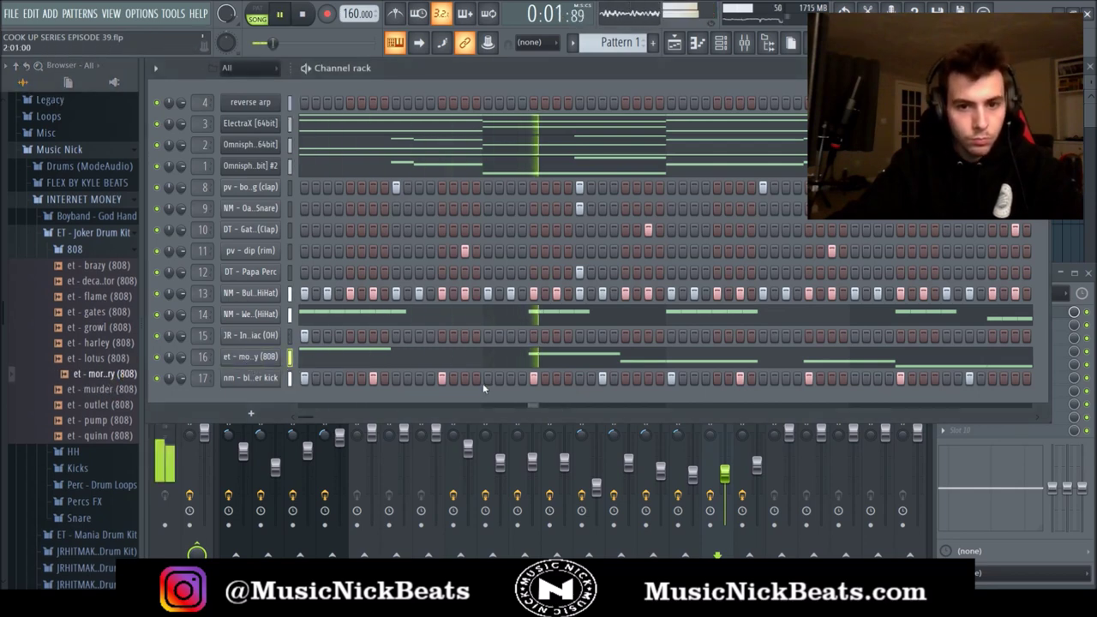
left_click(246, 359)
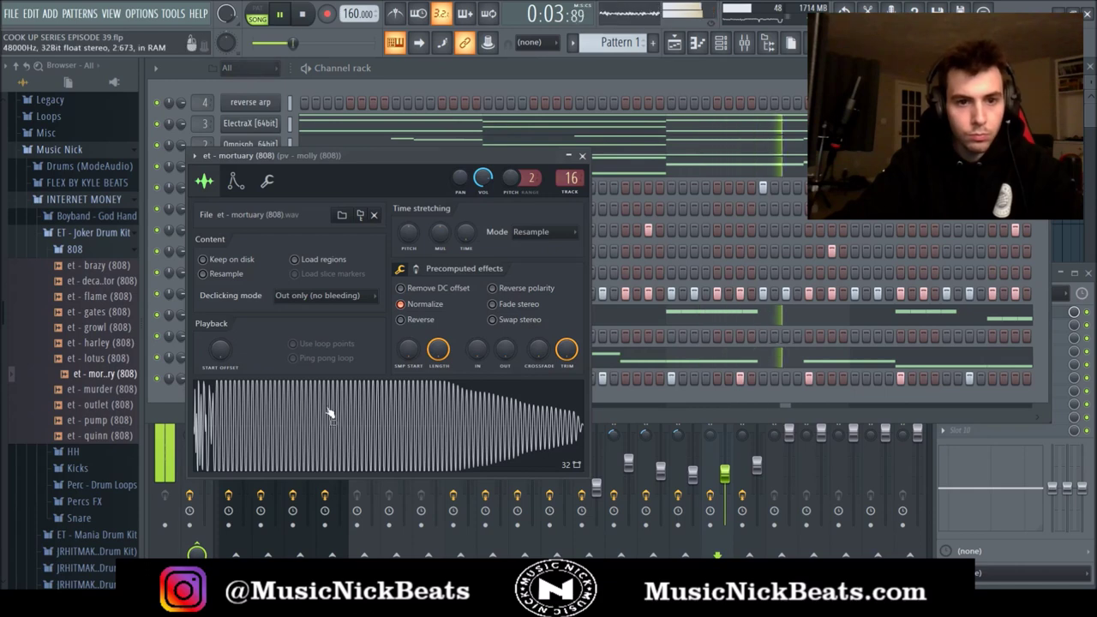
left_click(582, 156)
left_click(724, 468)
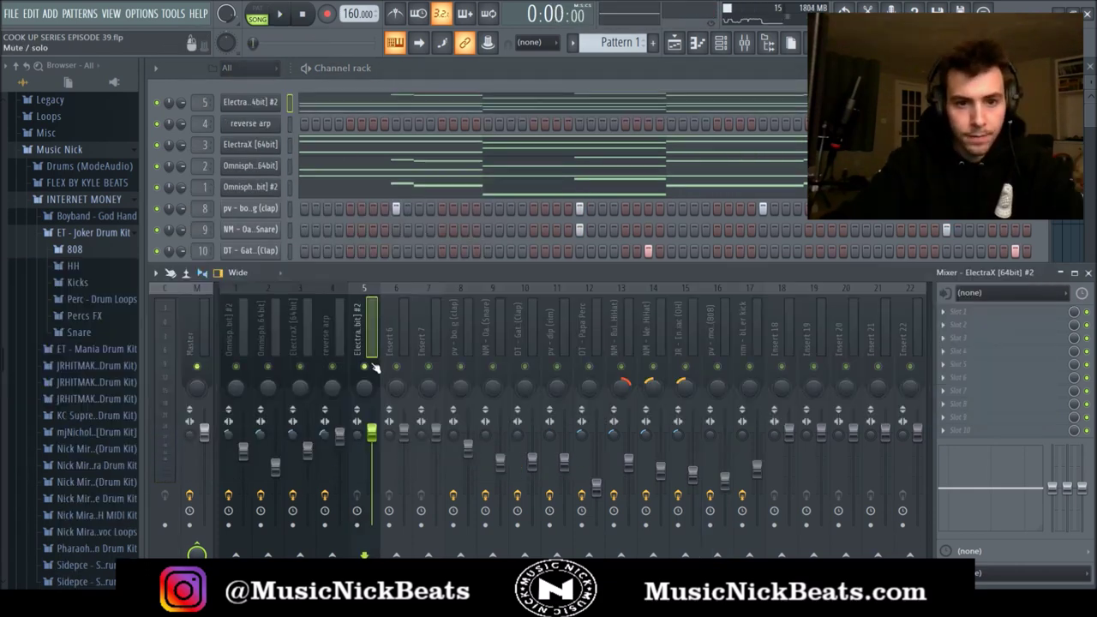
- Audition the ElectraX #2 Arp - All in layer soloed and in the full mix, lowering its mixer level to about -2.5 dB
key("space")
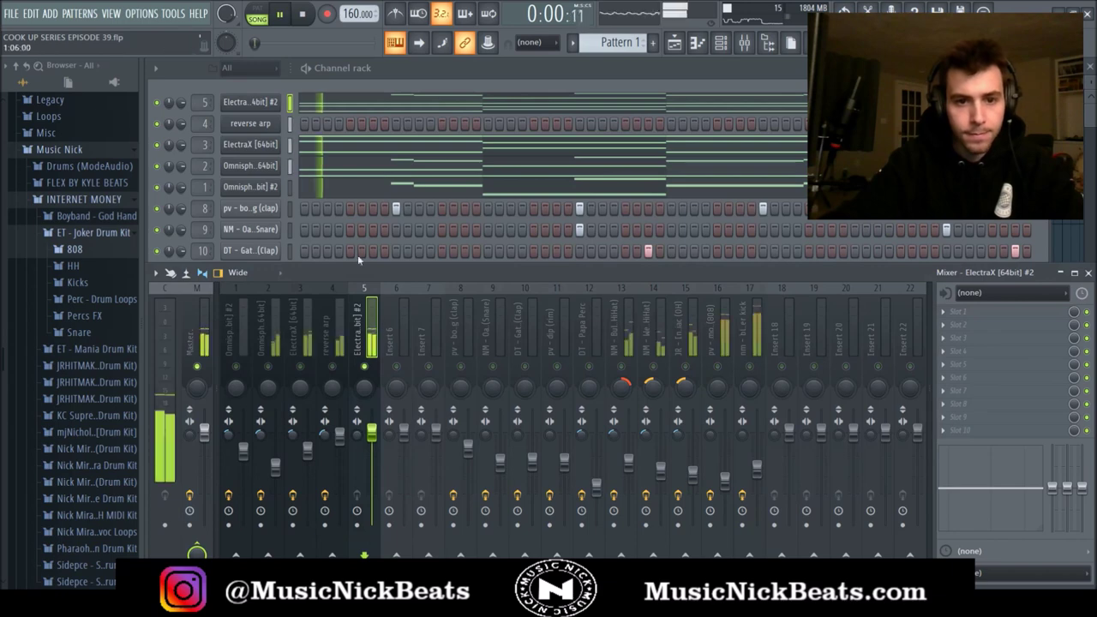
left_click(257, 104)
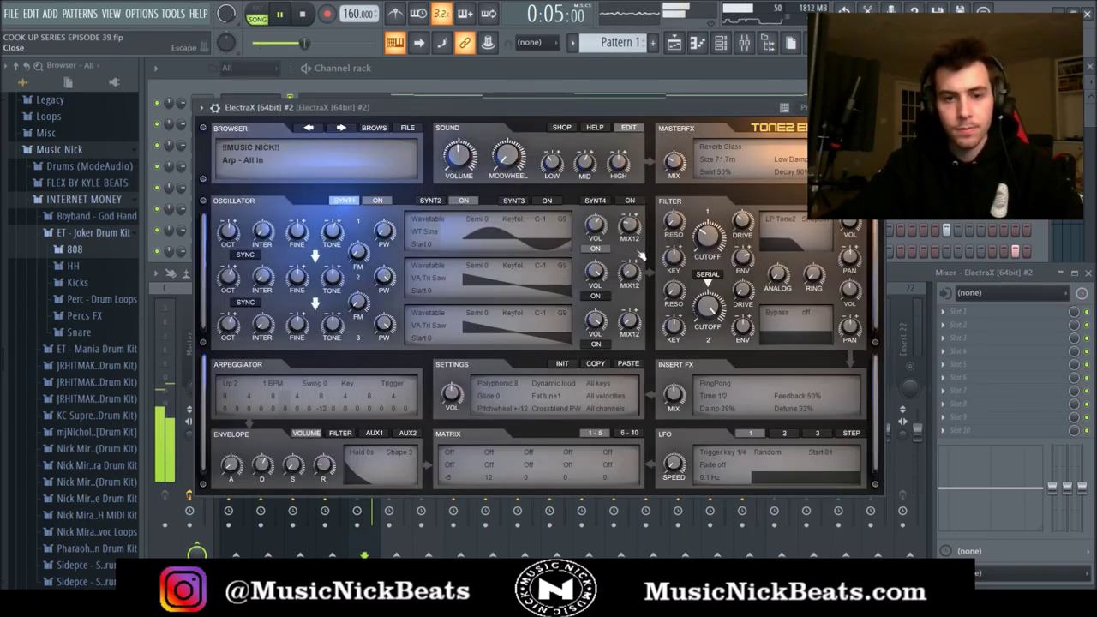
left_click(873, 107)
right_click(365, 375)
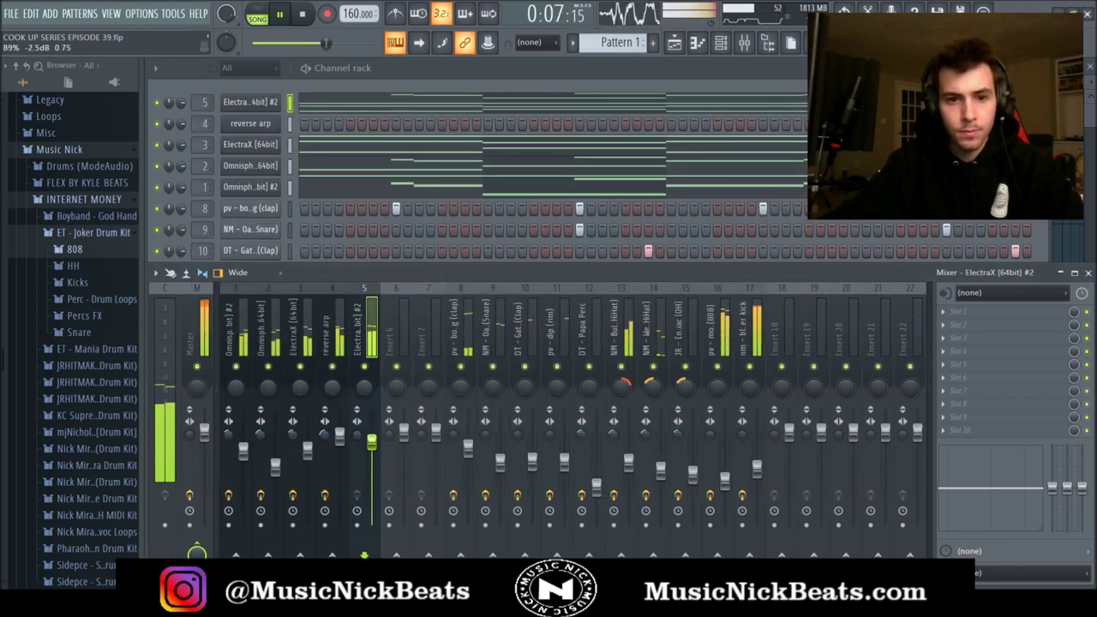
right_click(365, 367)
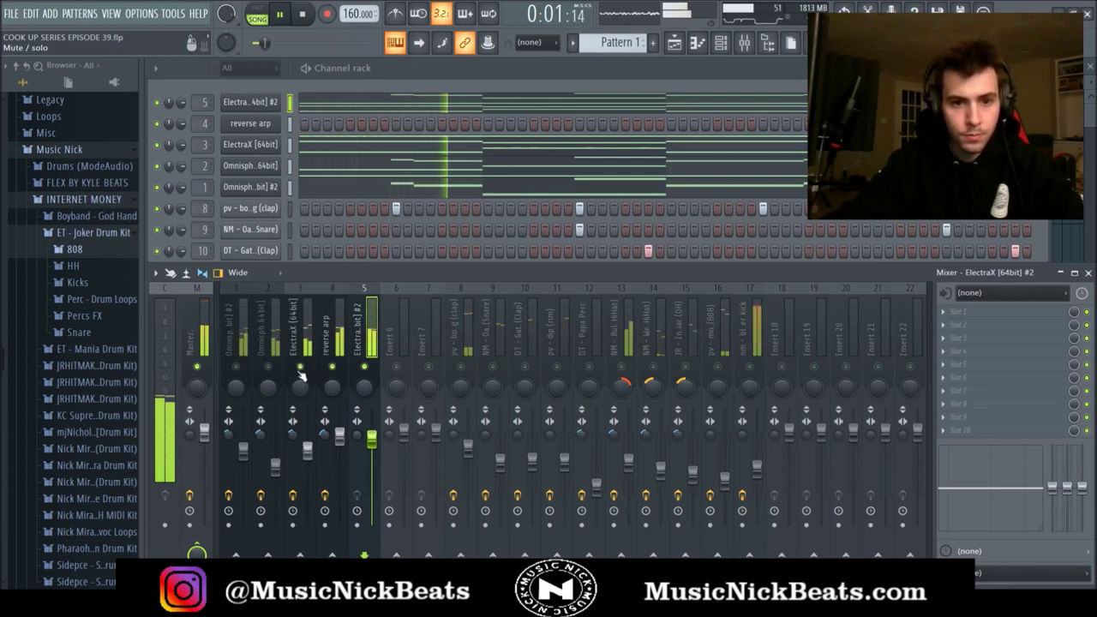
- Rebalance the mixer levels of the ElectraX, reverse arp and ElectraX #2 tracks against each other
left_click(307, 448)
left_click(371, 441)
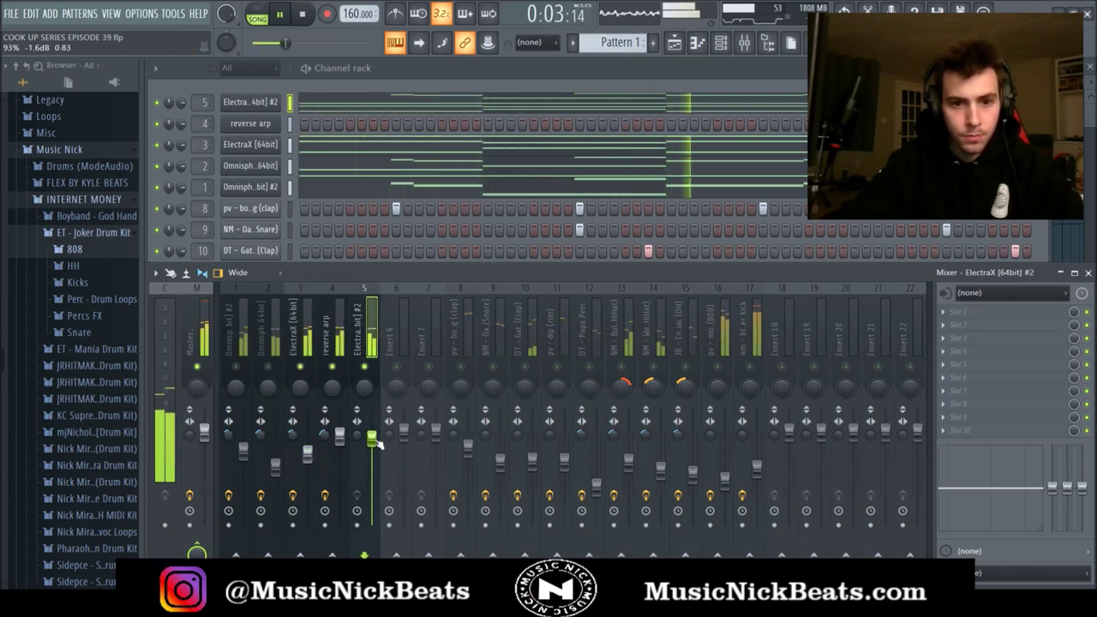
left_click(323, 454)
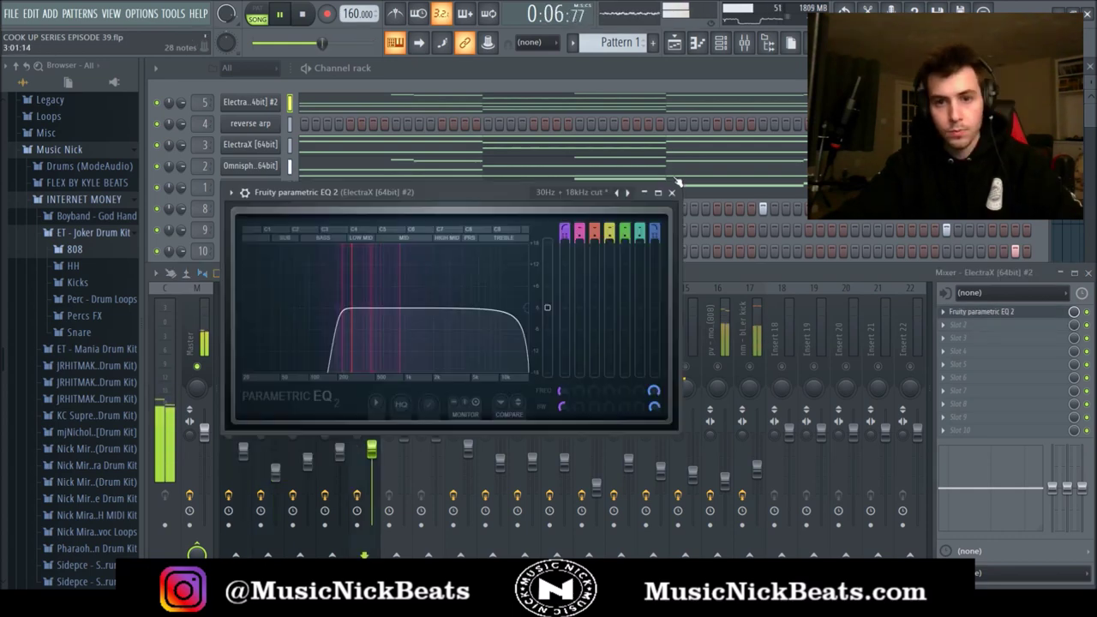
- High-pass the ElectraX #2 track with Fruity parametric EQ 2's 30Hz + 18kHz cut preset and set its stereo to 41% separated
left_click(666, 189)
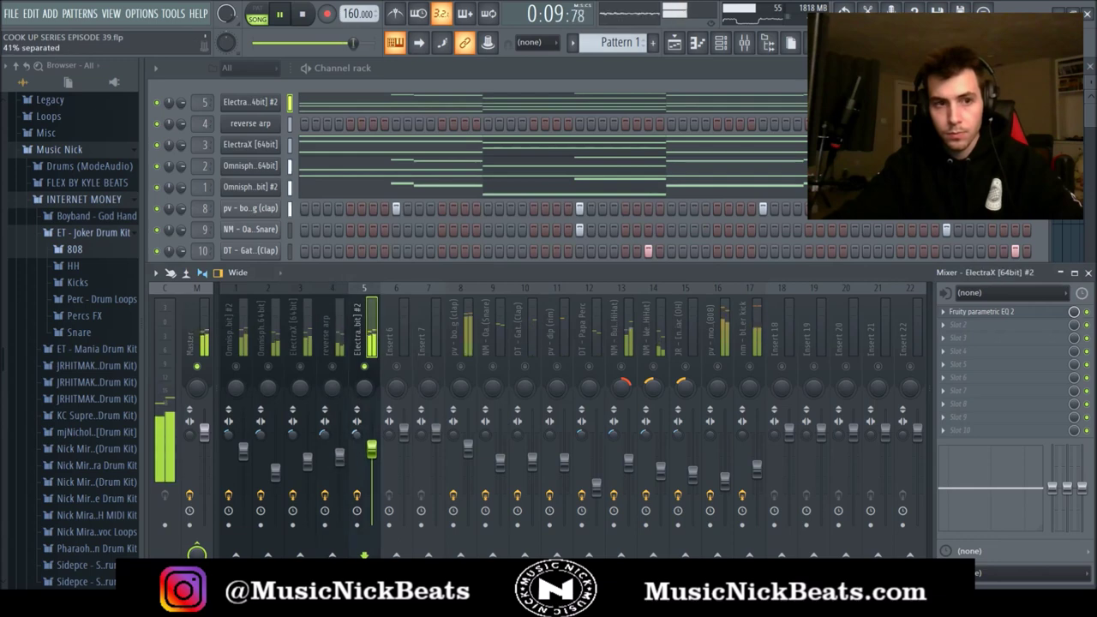
right_click(365, 367)
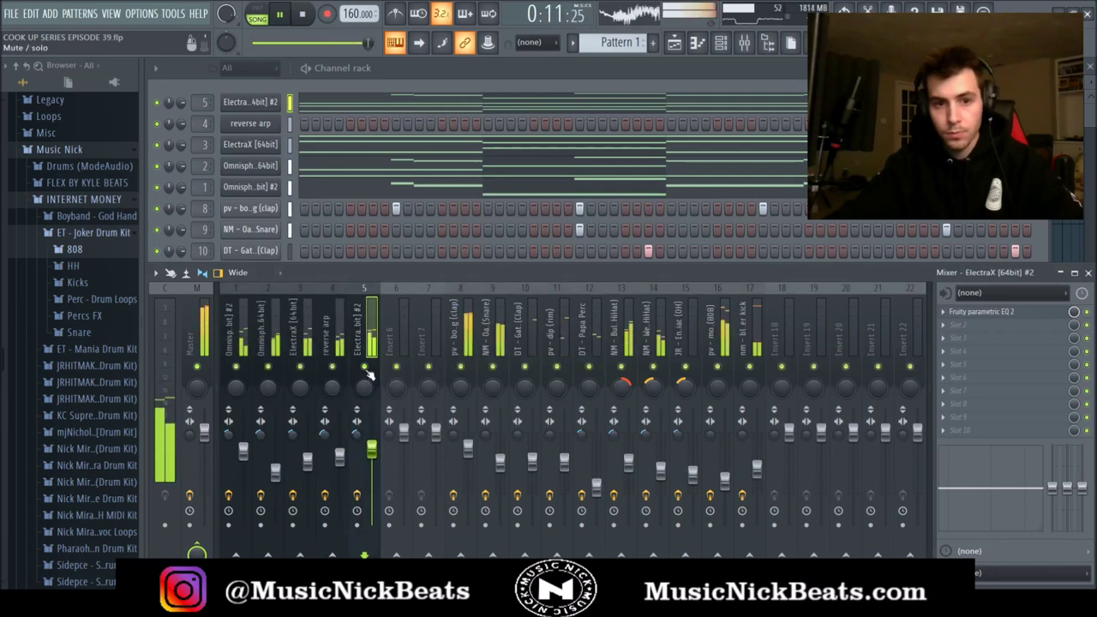
left_click(340, 456)
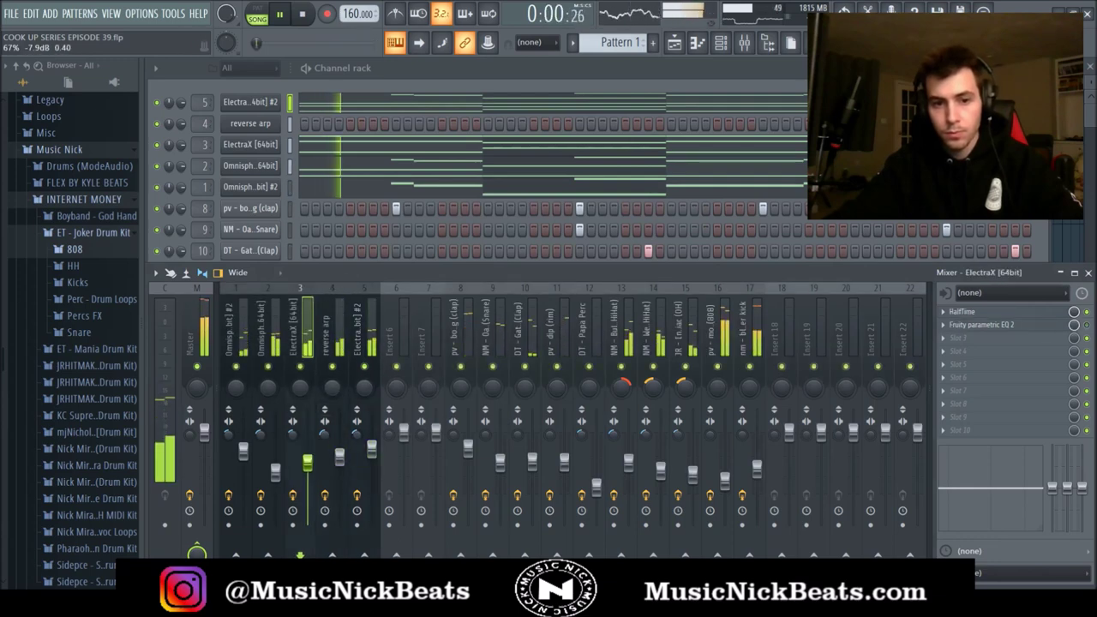
- Load two Fruity parametric EQ 2 effects on the Master track, with the 30Hz + 18kHz cut preset on the second
left_click(308, 463)
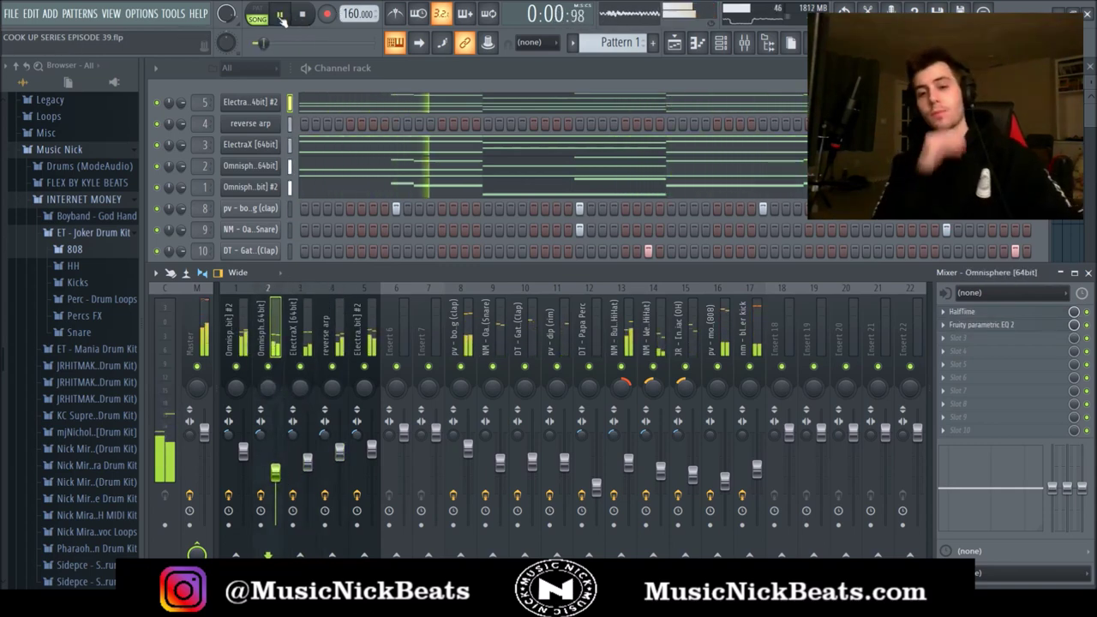
left_click(734, 487)
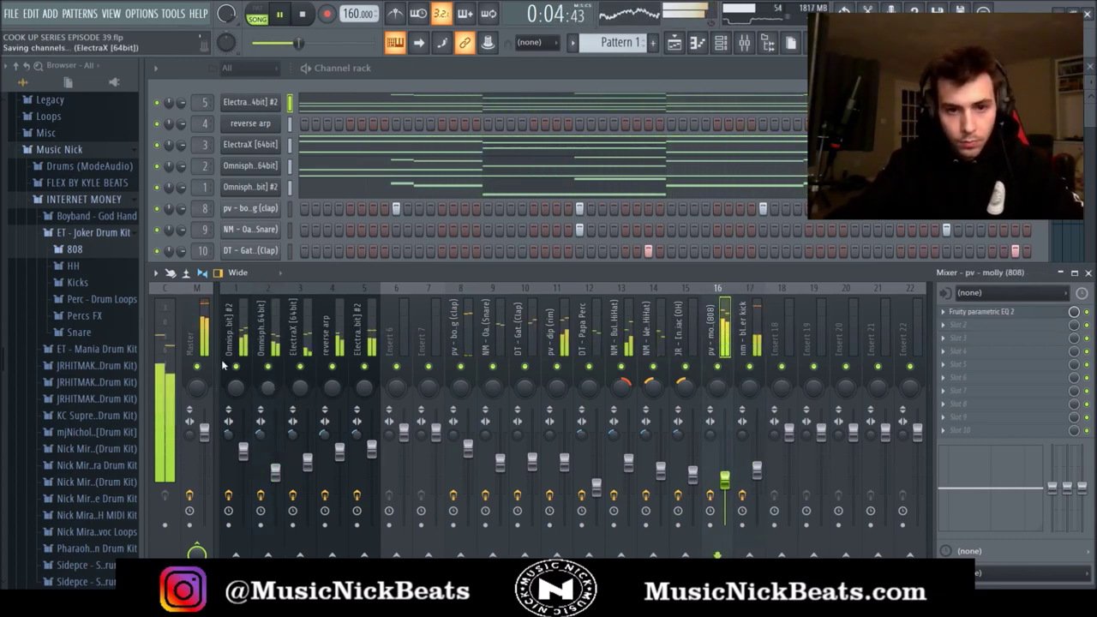
left_click(203, 338)
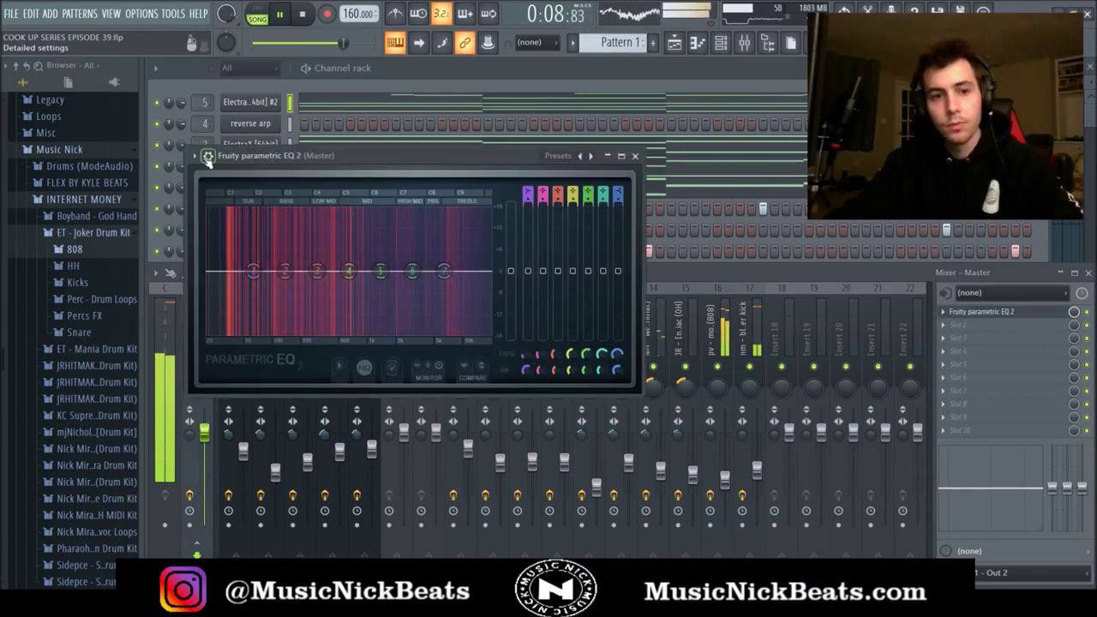
left_click(635, 155)
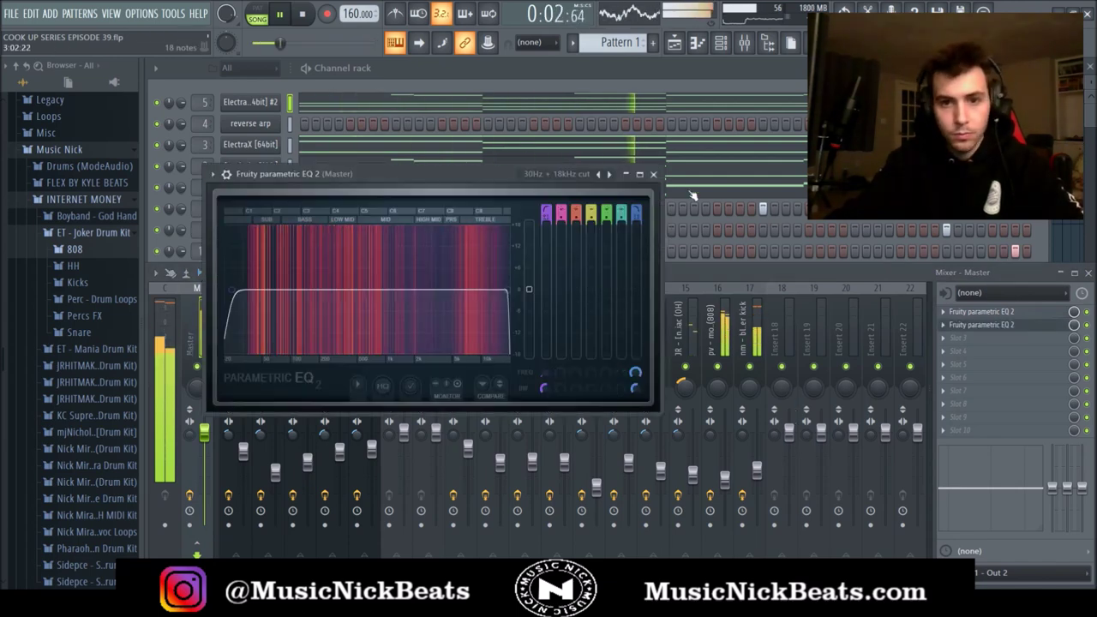
- Add two Fruity Multiband Compressors after the Master EQs, with the Mastering 2.4dB preset on the first
left_click(972, 332)
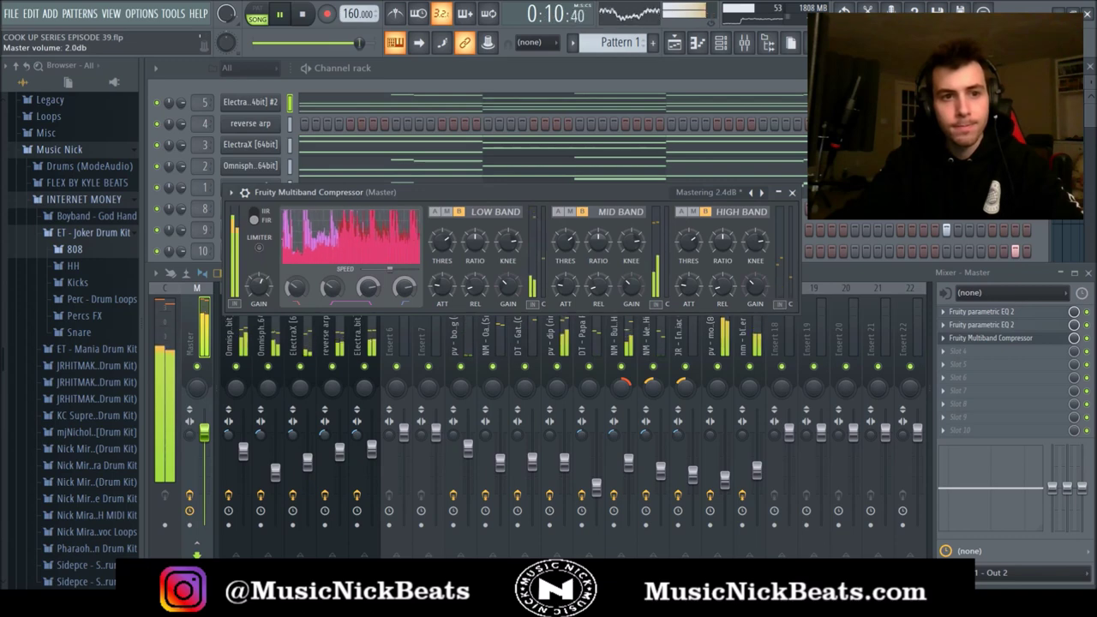
left_click(715, 382)
right_click(779, 212)
left_click(778, 210)
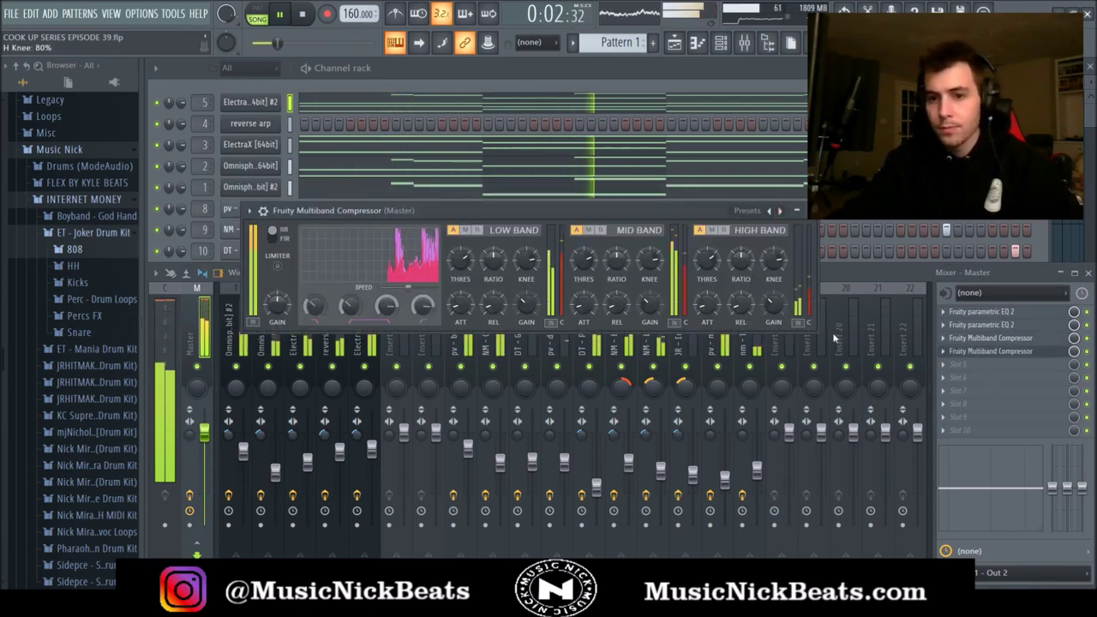
left_click(797, 210)
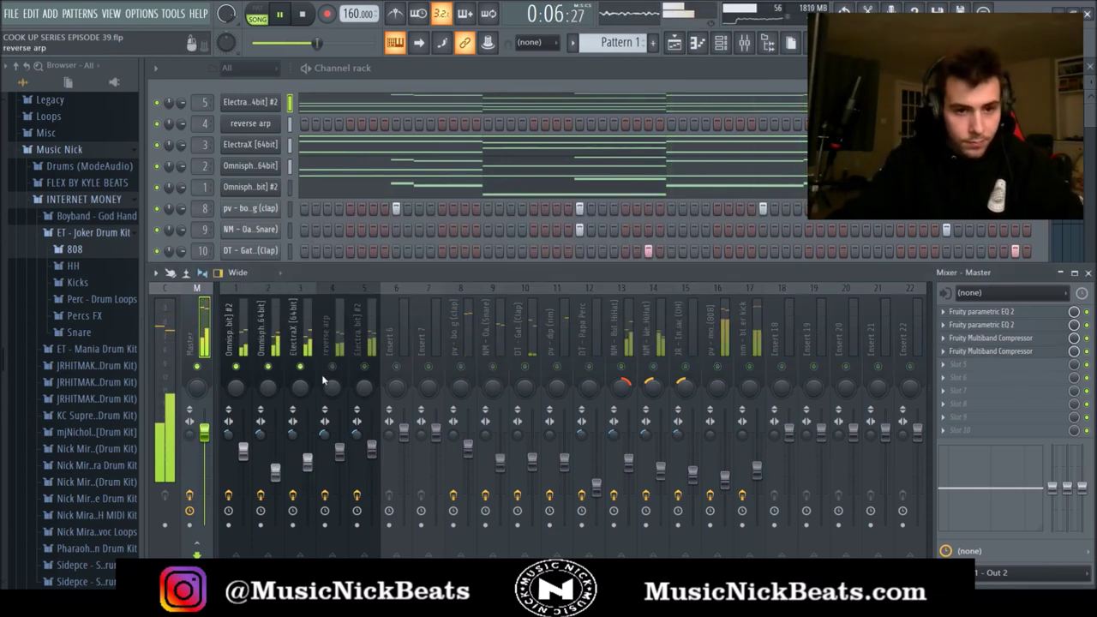
- Rebalance the melody tracks, slightly lowering Omnisphere and ElectraX and raising reverse arp and ElectraX #2
left_click(275, 473)
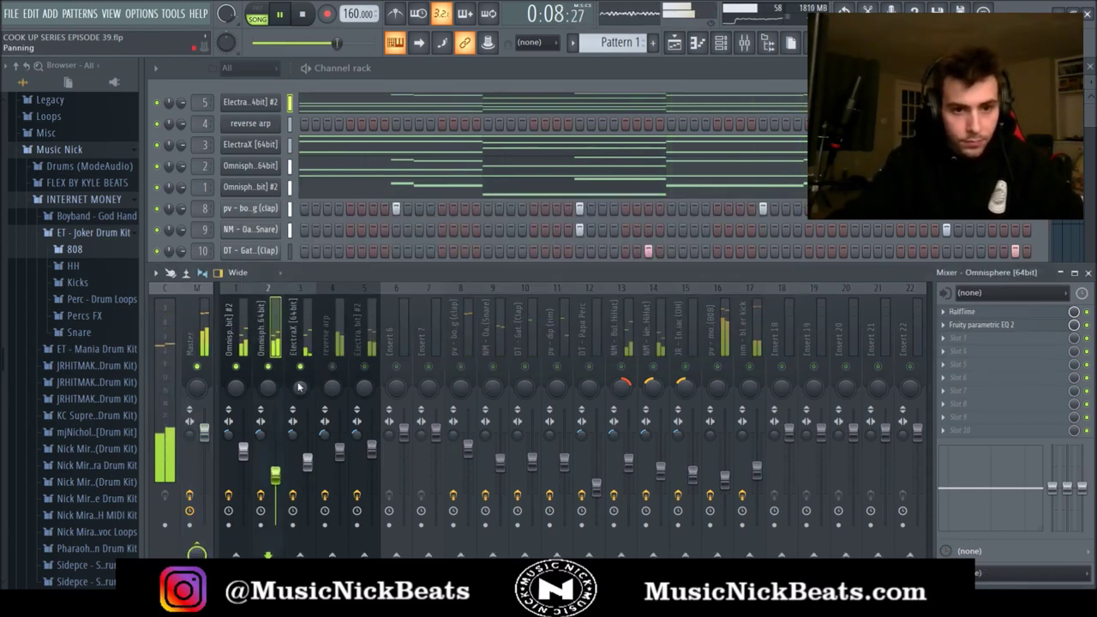
left_click(339, 451)
left_click_drag(309, 462, 308, 467)
left_click(339, 451)
left_click_drag(372, 449, 372, 445)
- Lower the mixer levels of the claps, rim, hi-hats, blackpanther kick and 808, and save the project
left_click_drag(660, 468, 662, 483)
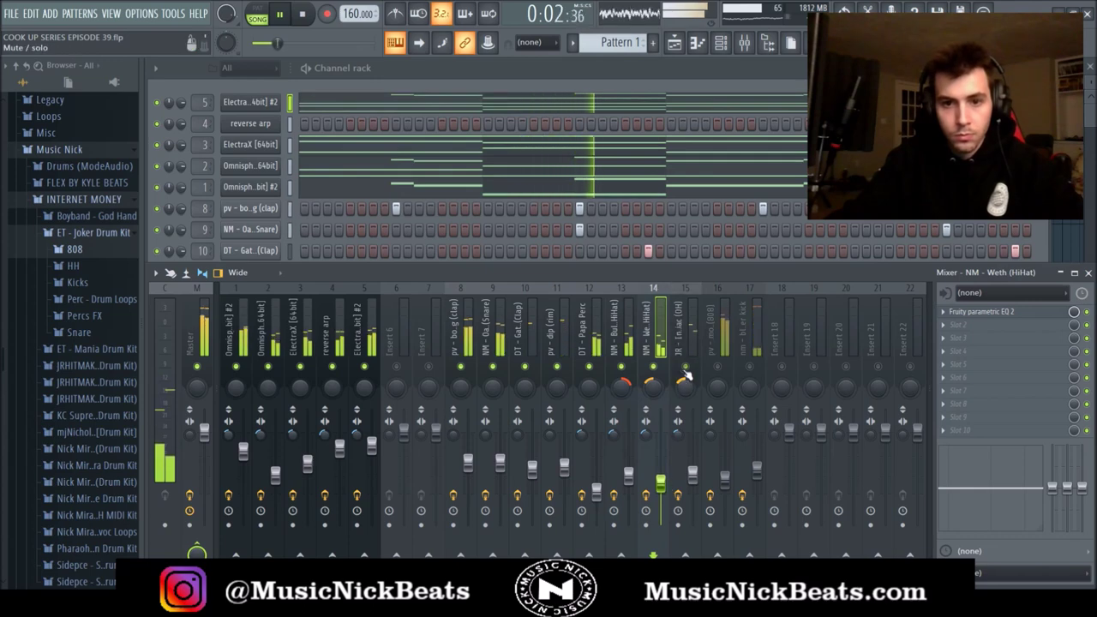
left_click(692, 476)
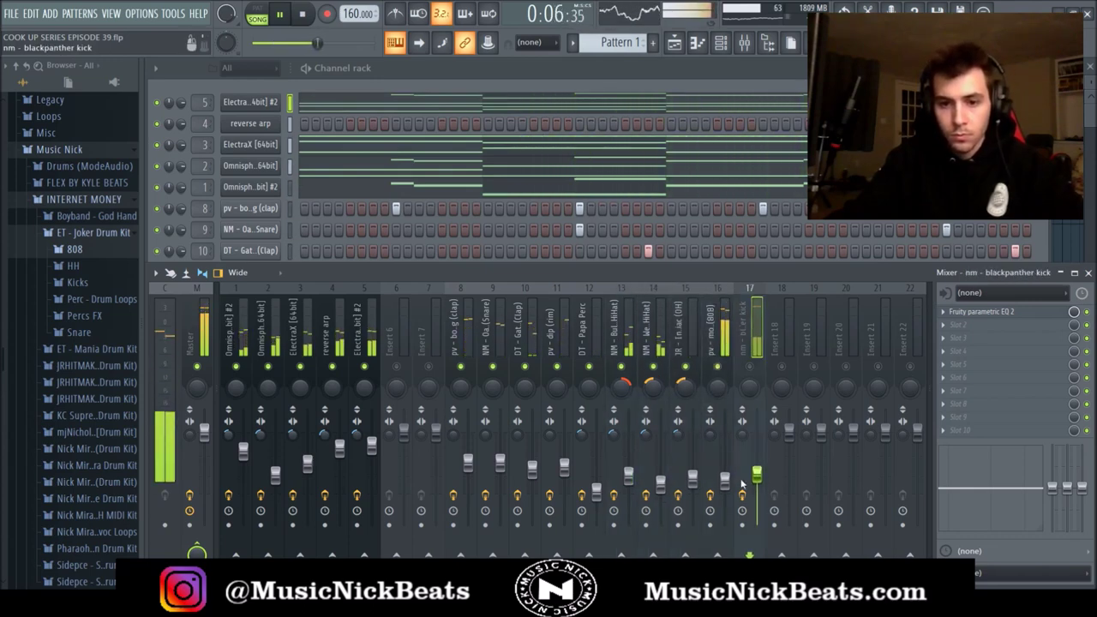
left_click(757, 476)
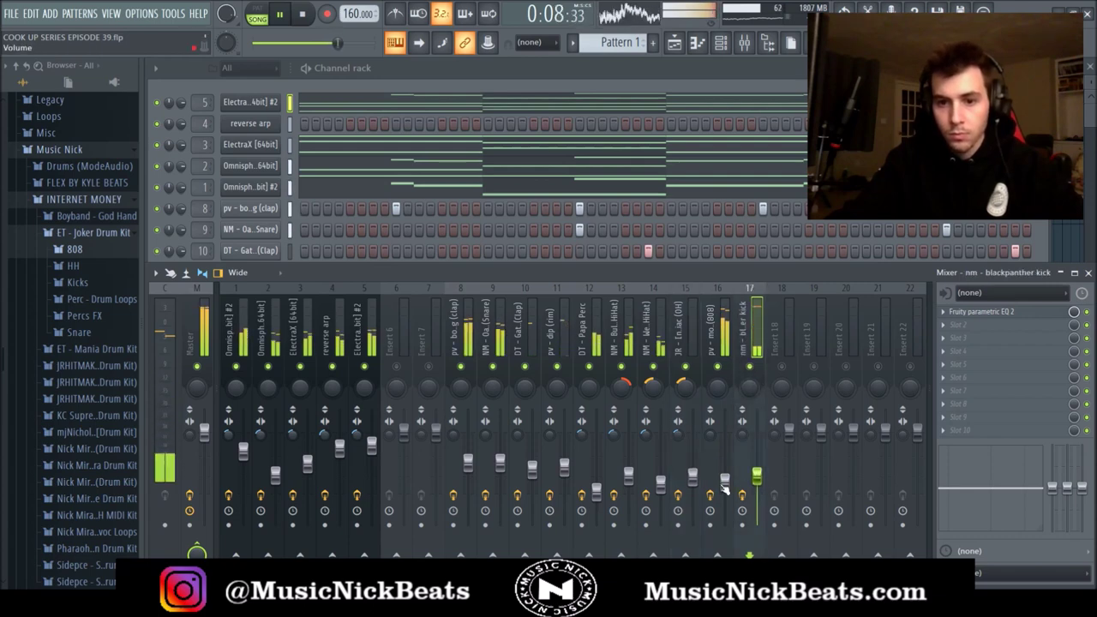
left_click(725, 483)
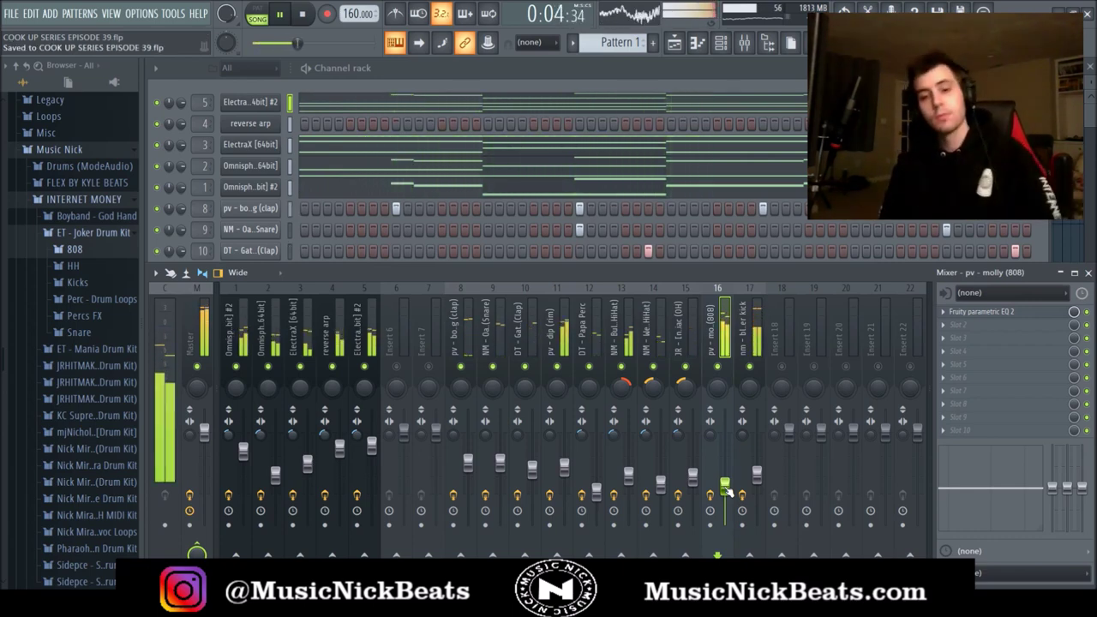
- Lower the DT - Papa Perc mixer level, listen through the full mix and stop playback
left_click_drag(597, 492, 600, 504)
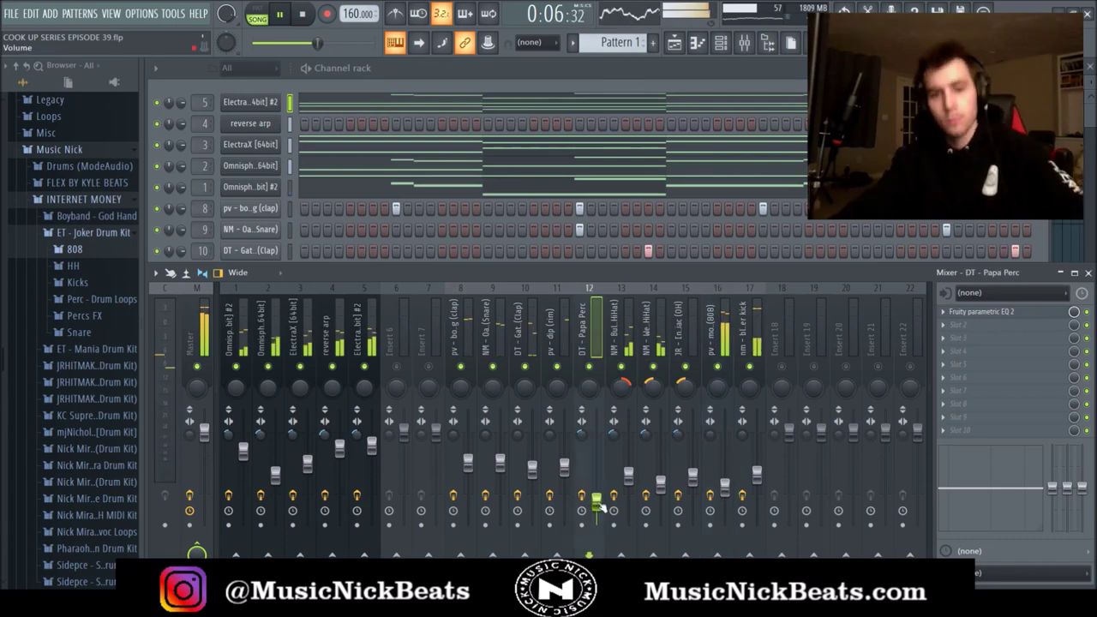
left_click(725, 486)
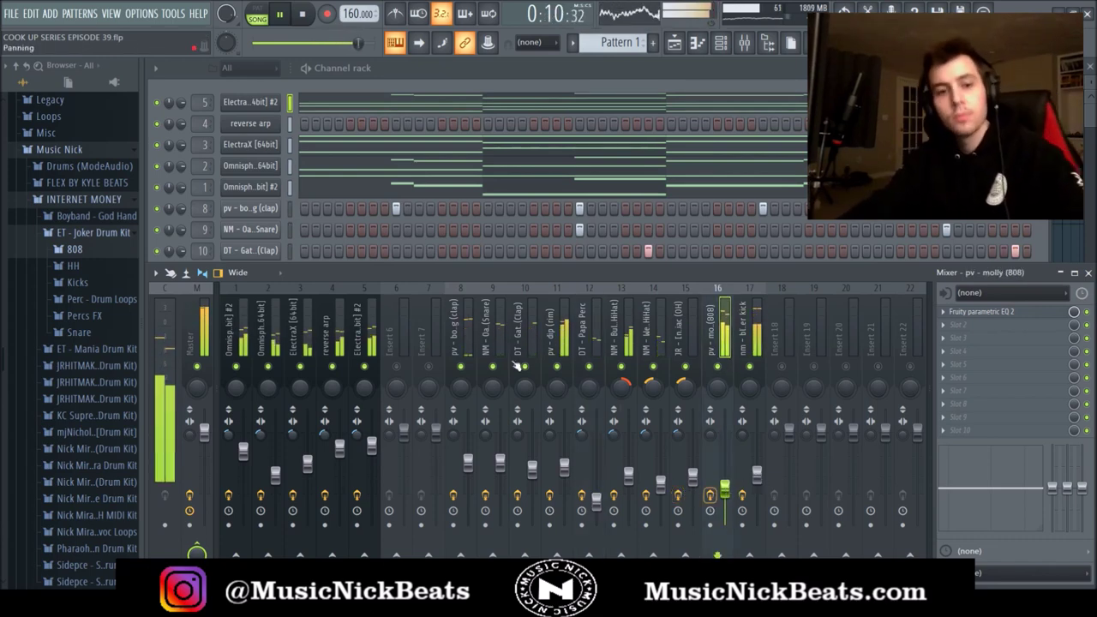
left_click(247, 318)
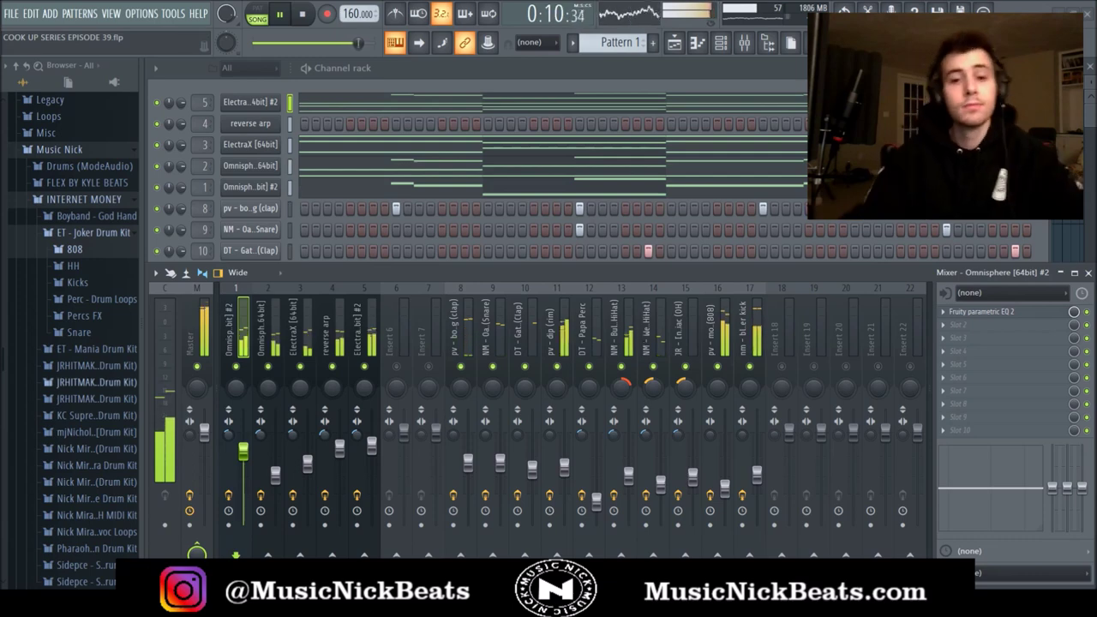
left_click(301, 14)
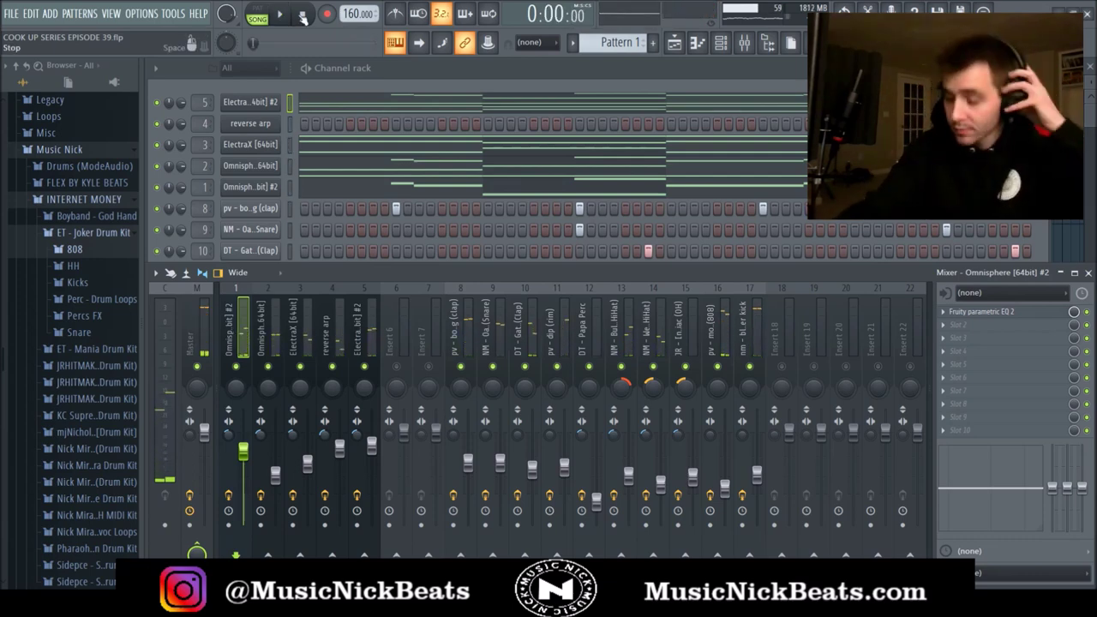